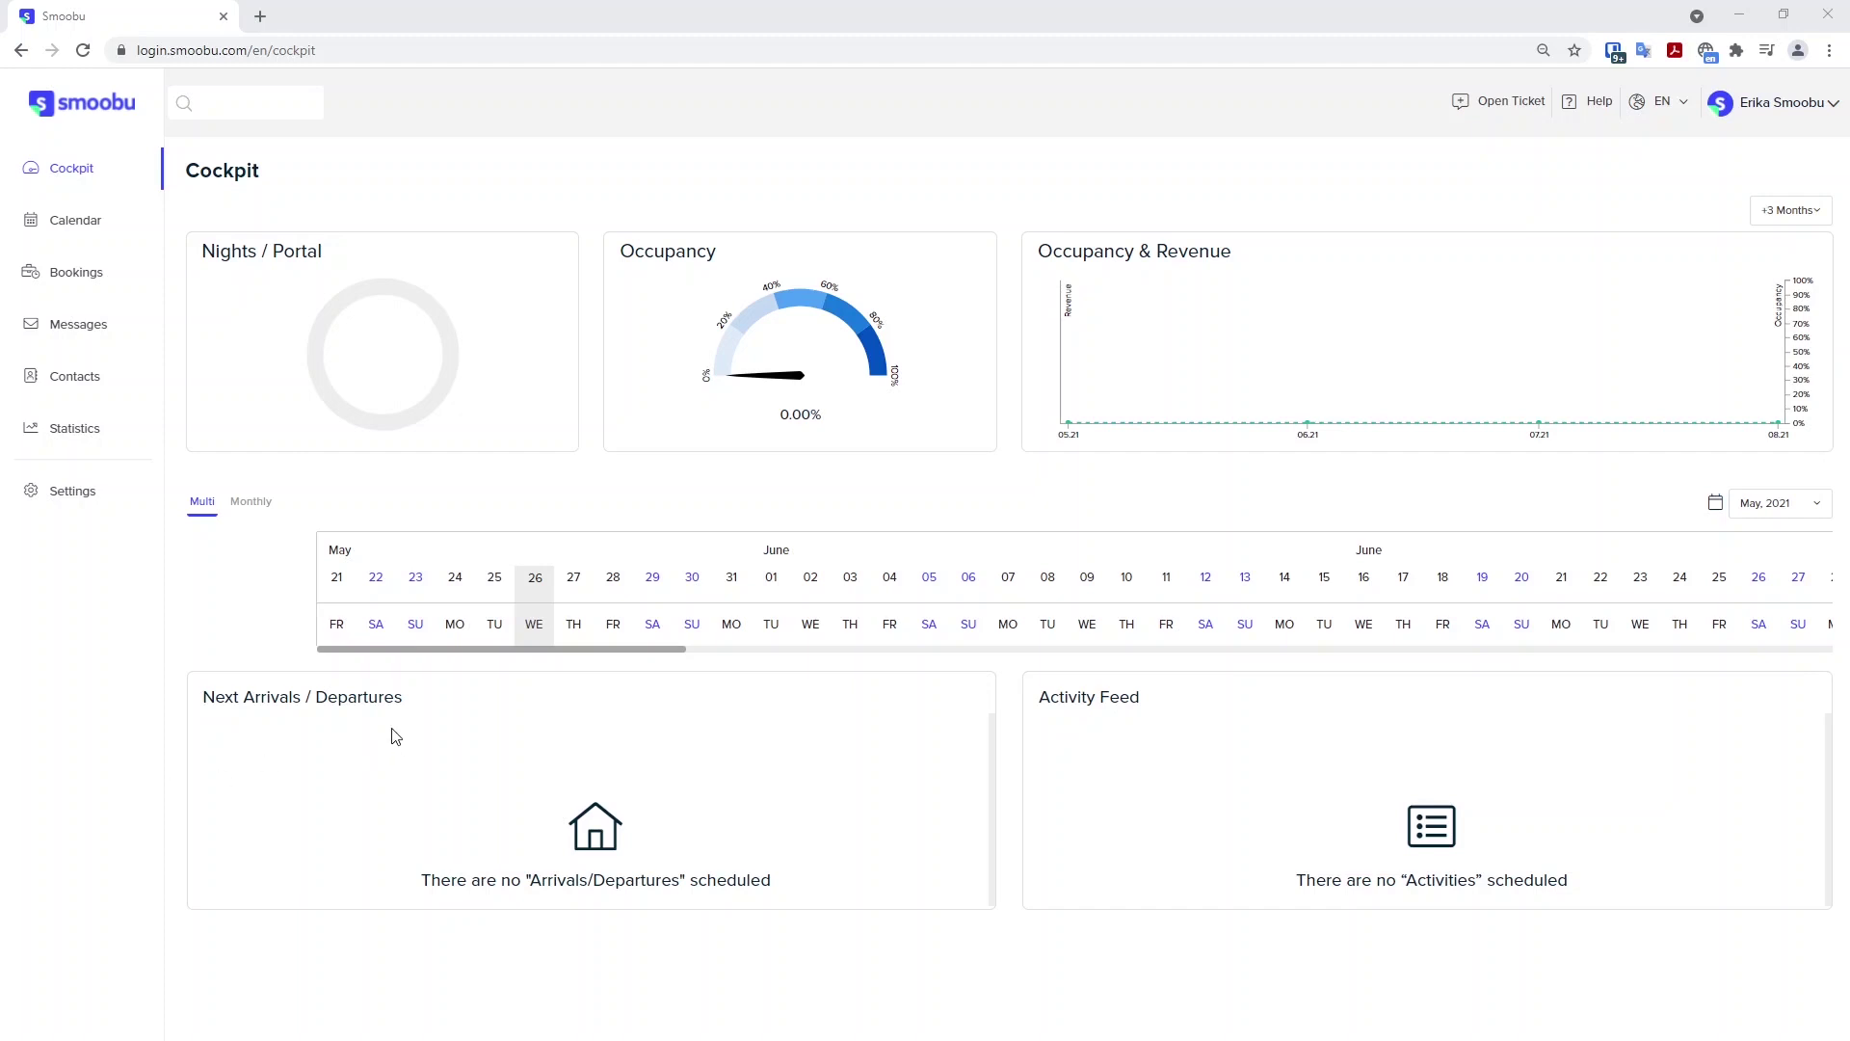
pyautogui.click(64, 491)
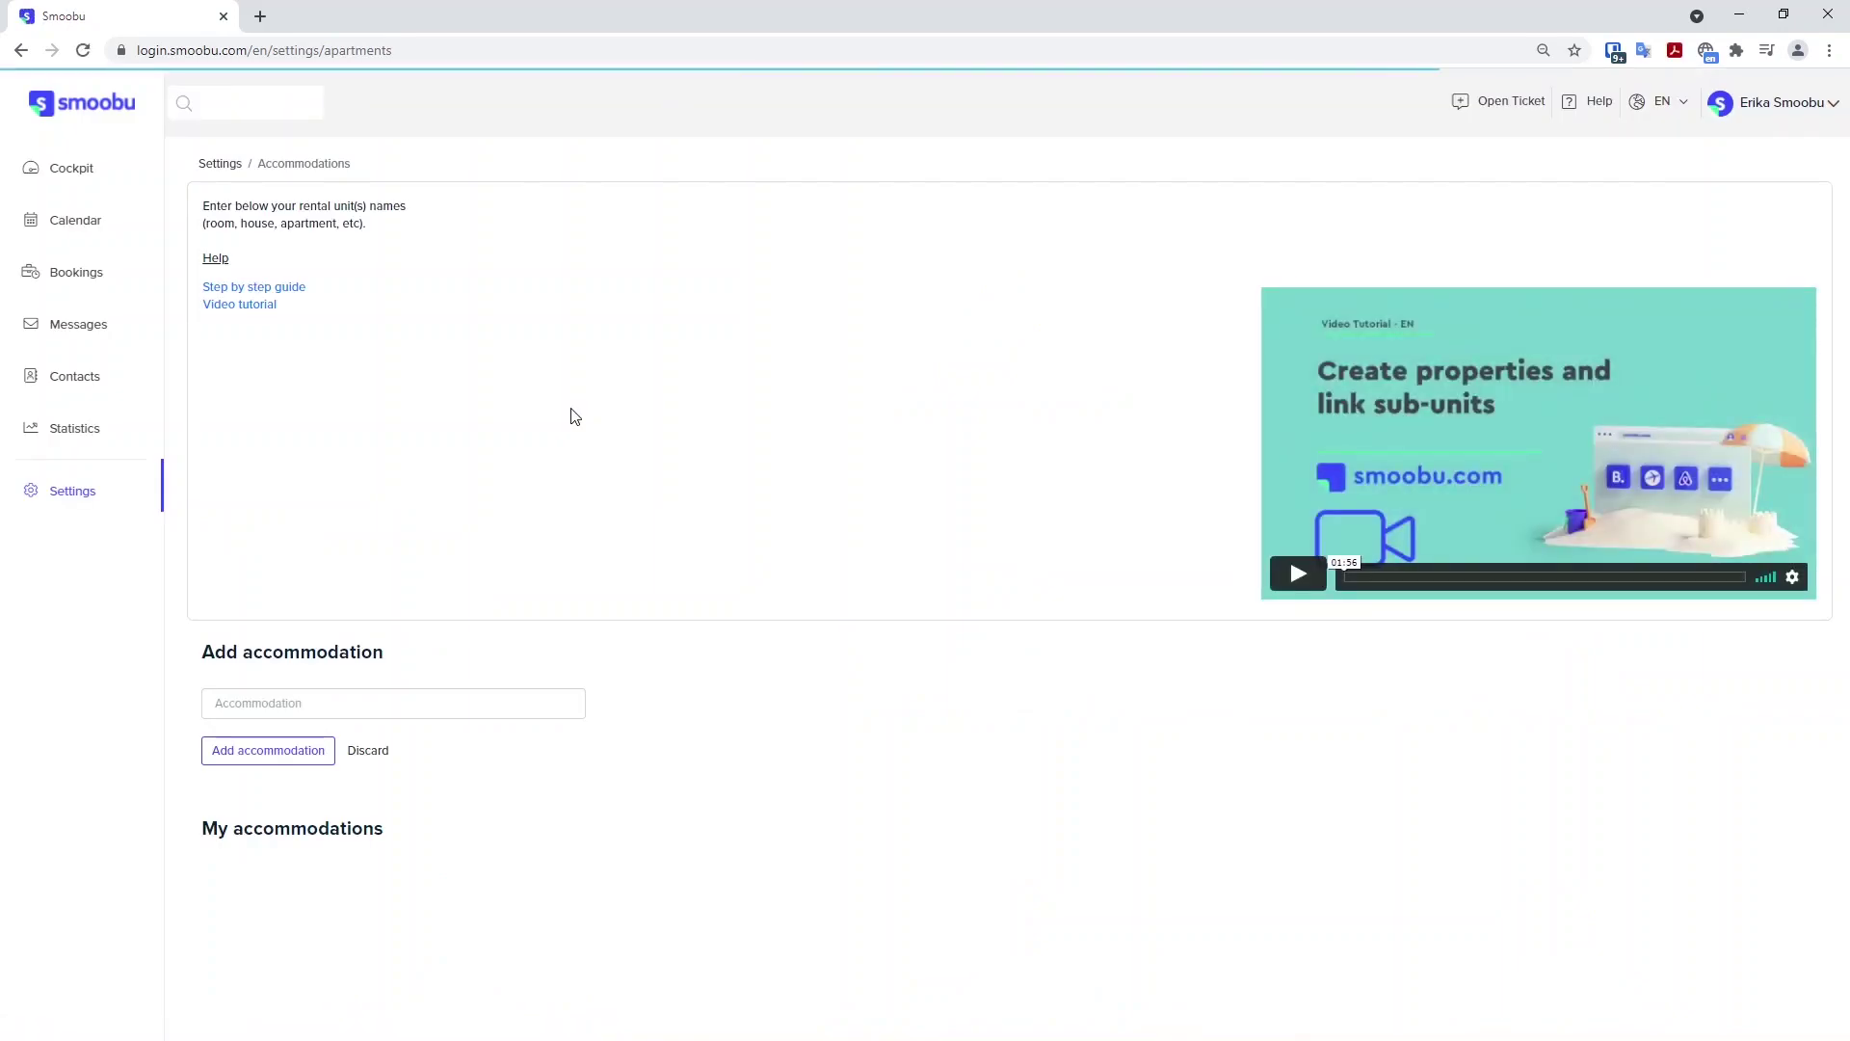
pyautogui.click(316, 700)
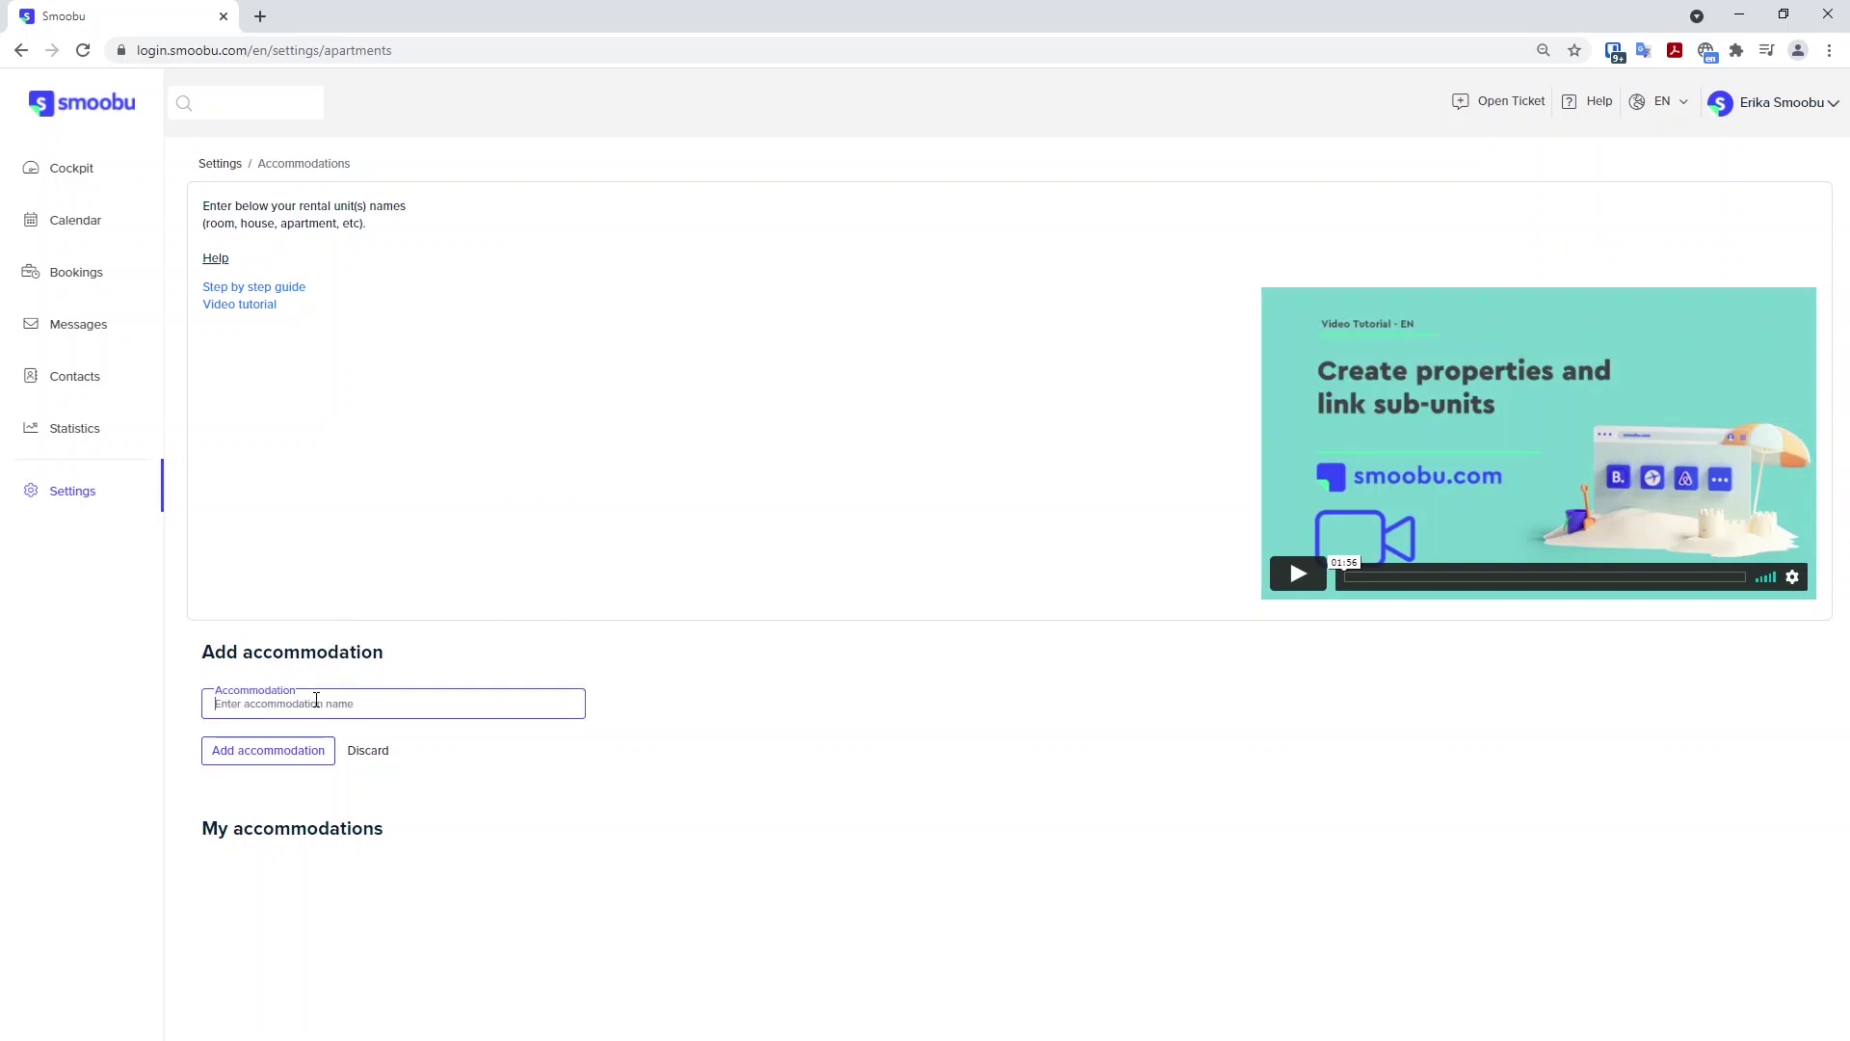
pyautogui.click(320, 762)
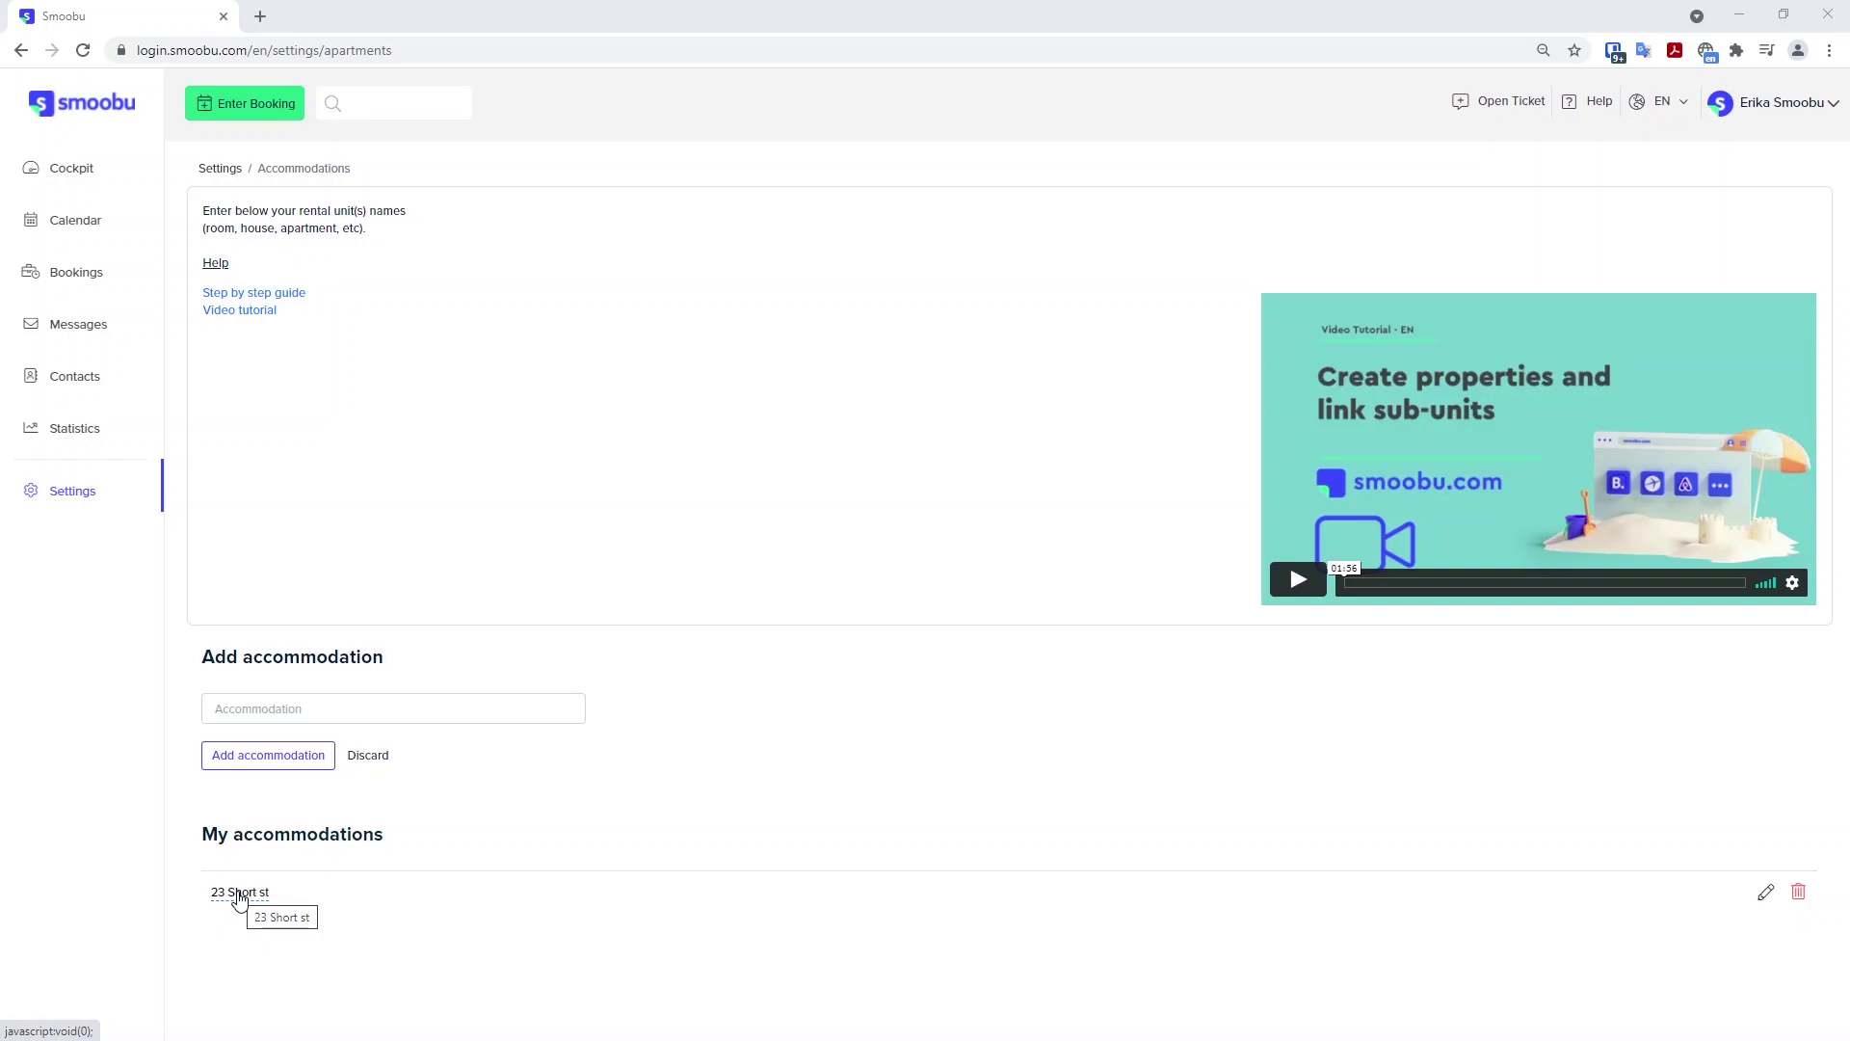
# In Booking Portals settings, search for and add Airbnb as a portal.
pyautogui.click(61, 498)
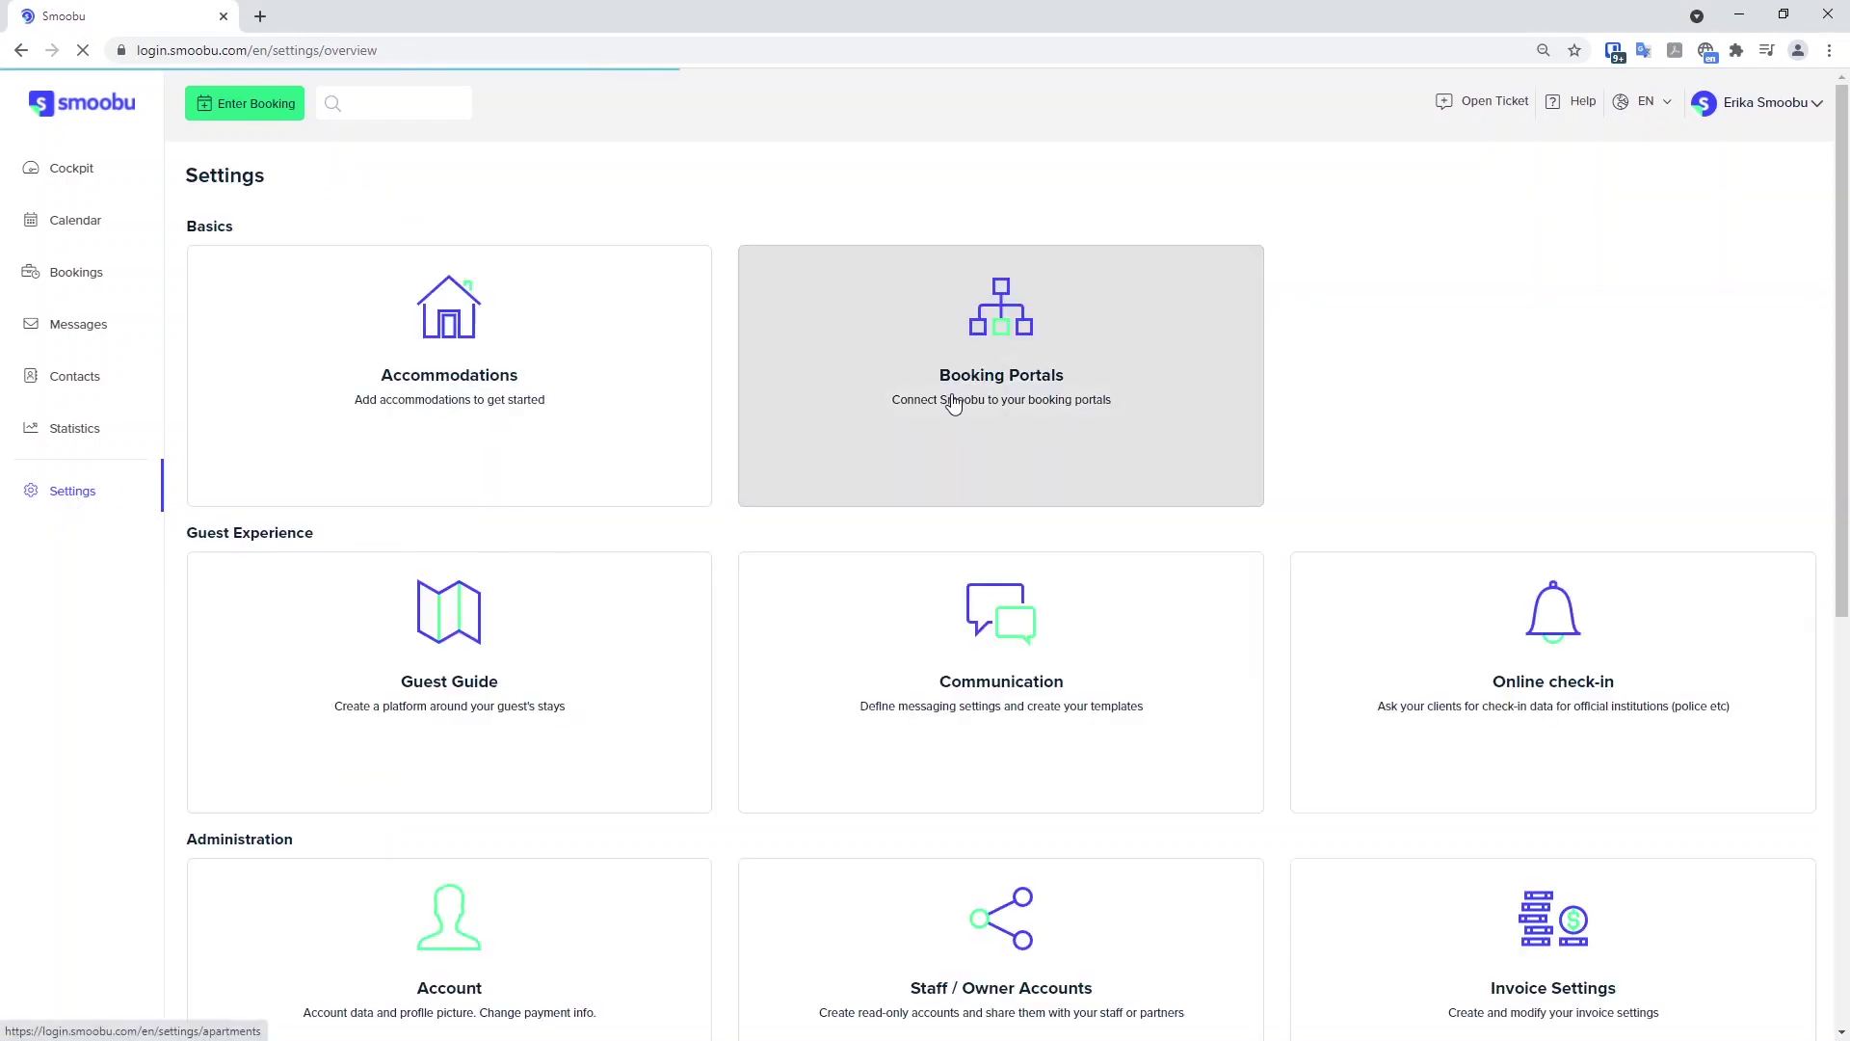
pyautogui.click(954, 405)
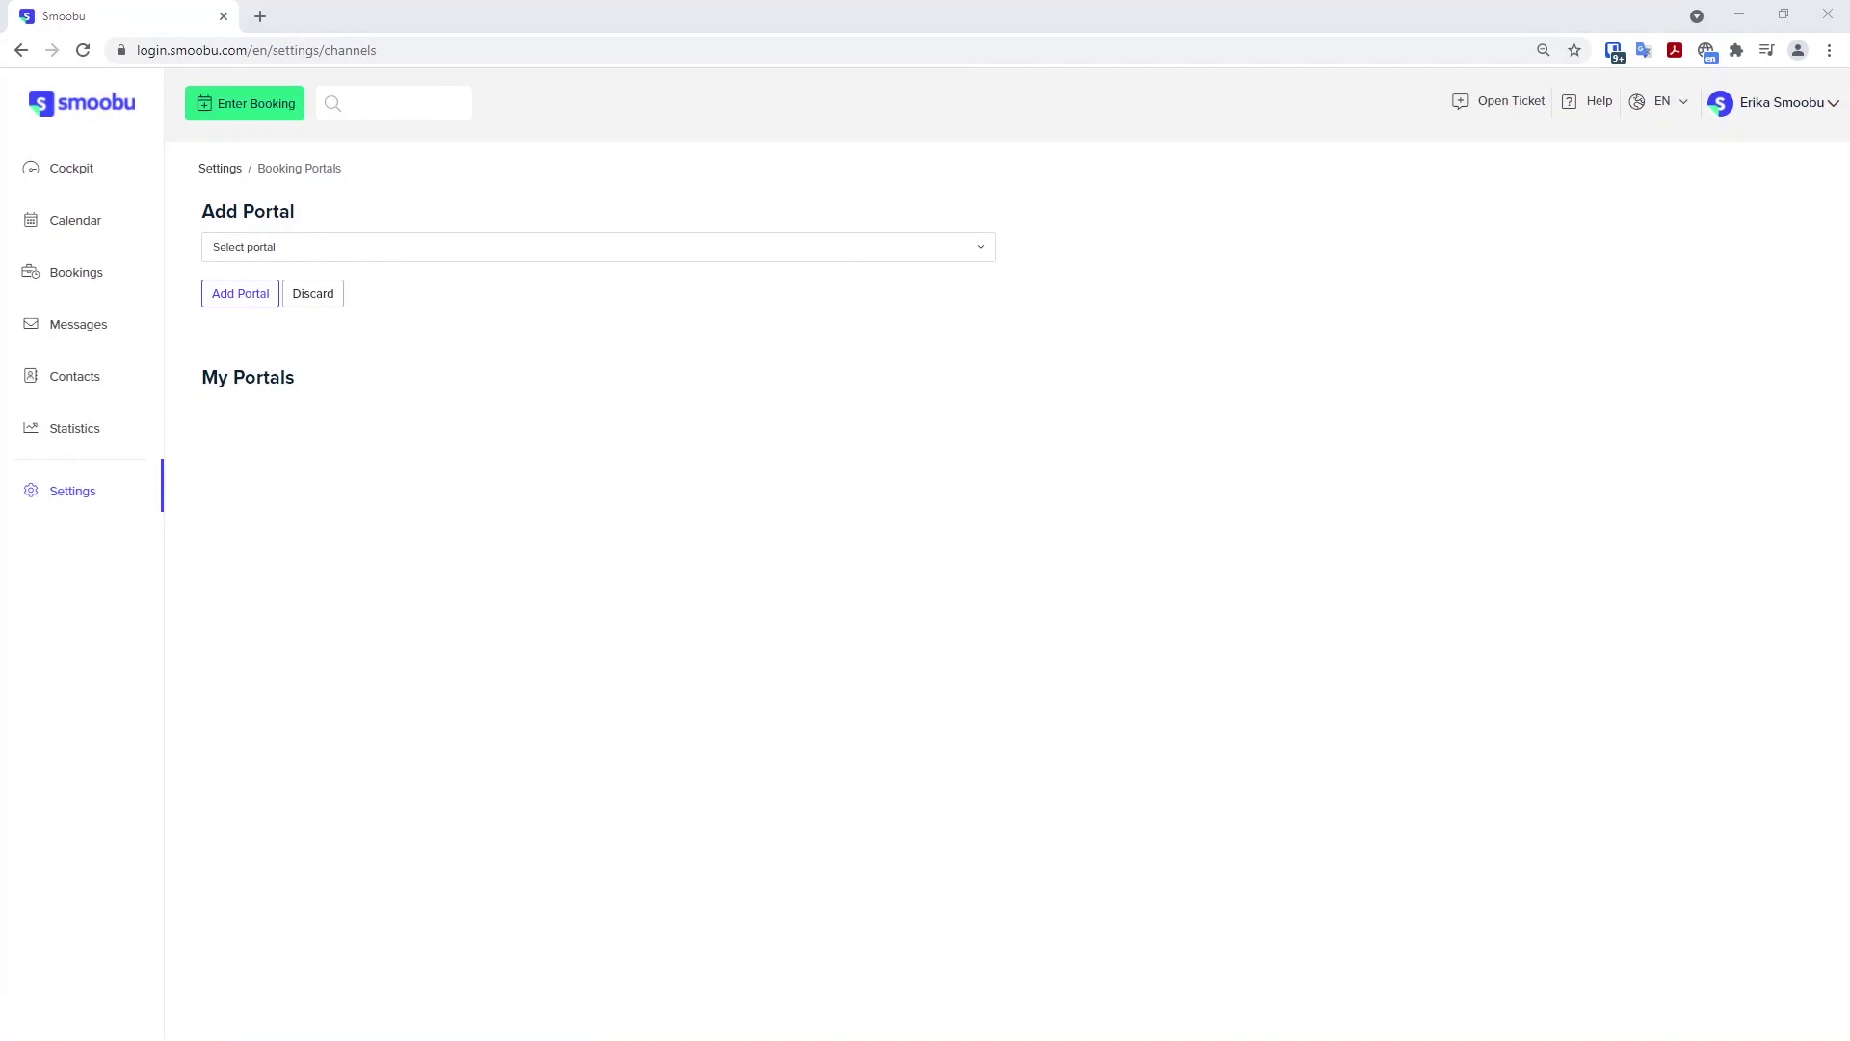
pyautogui.click(358, 247)
pyautogui.write('a')
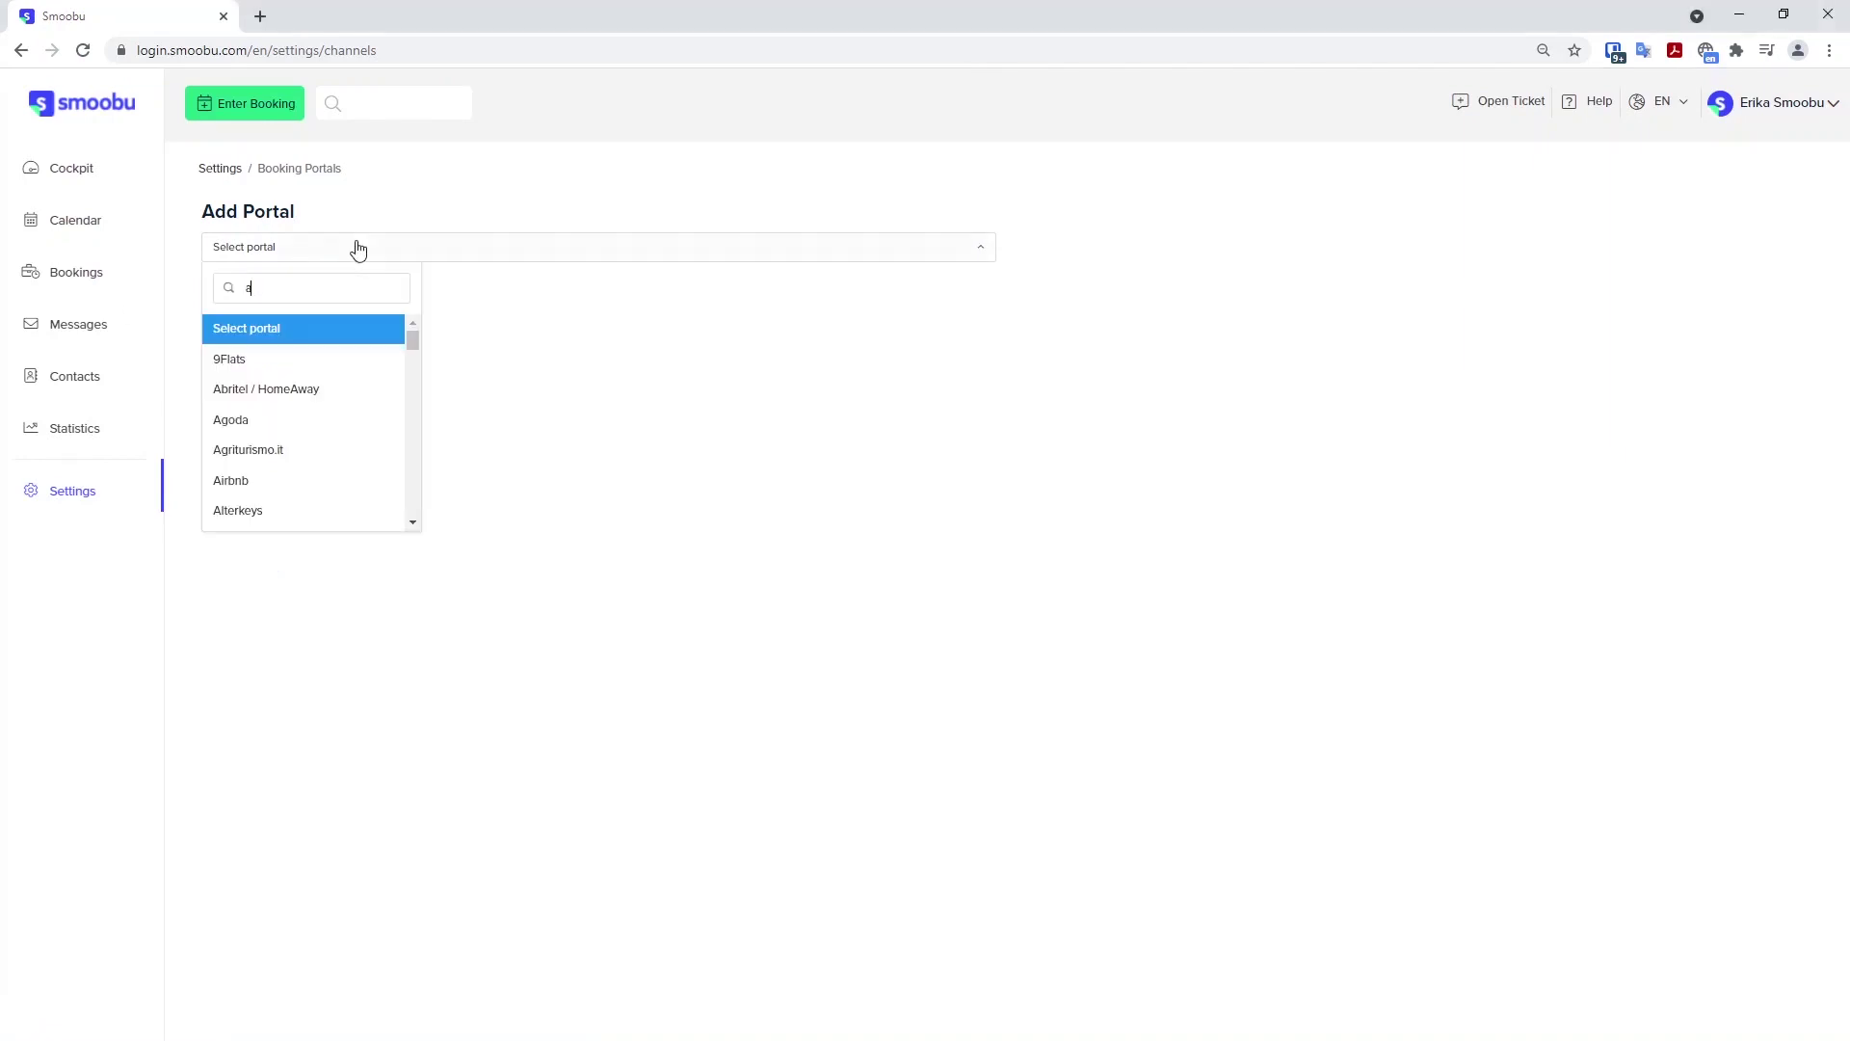
pyautogui.write('irbnb')
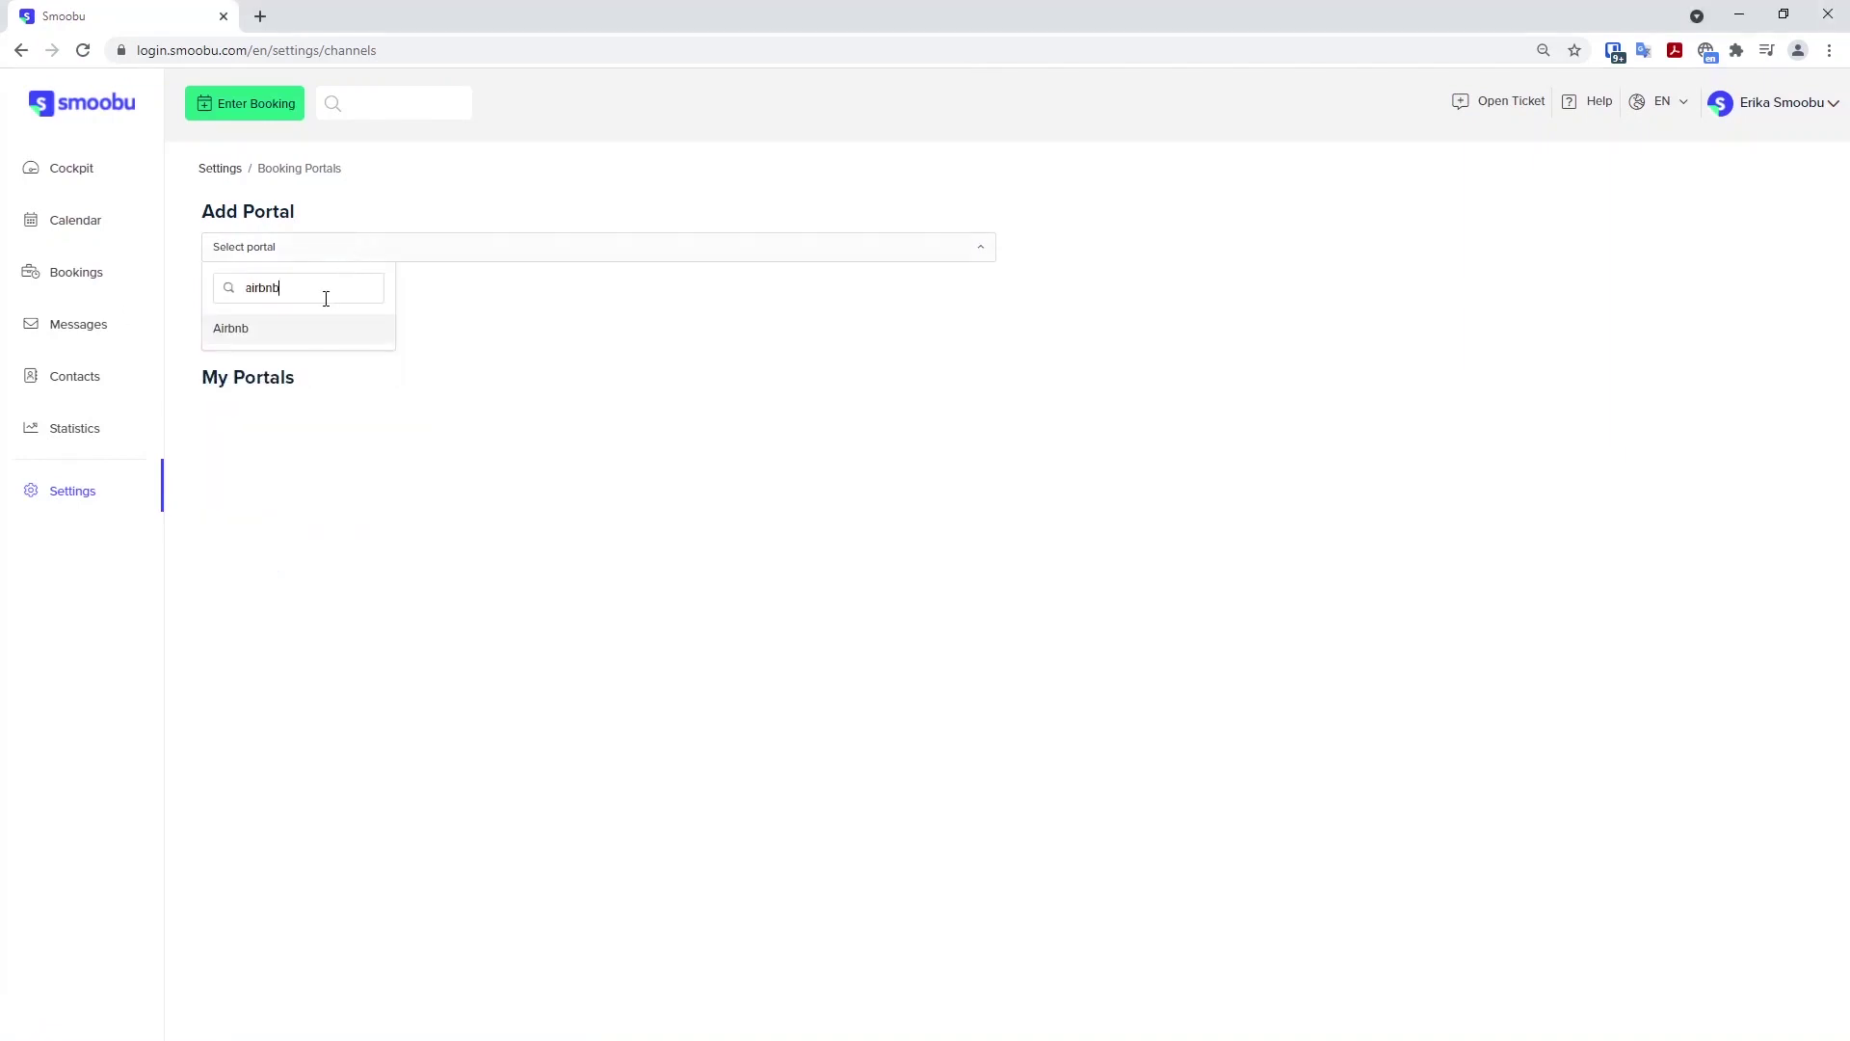
pyautogui.click(265, 337)
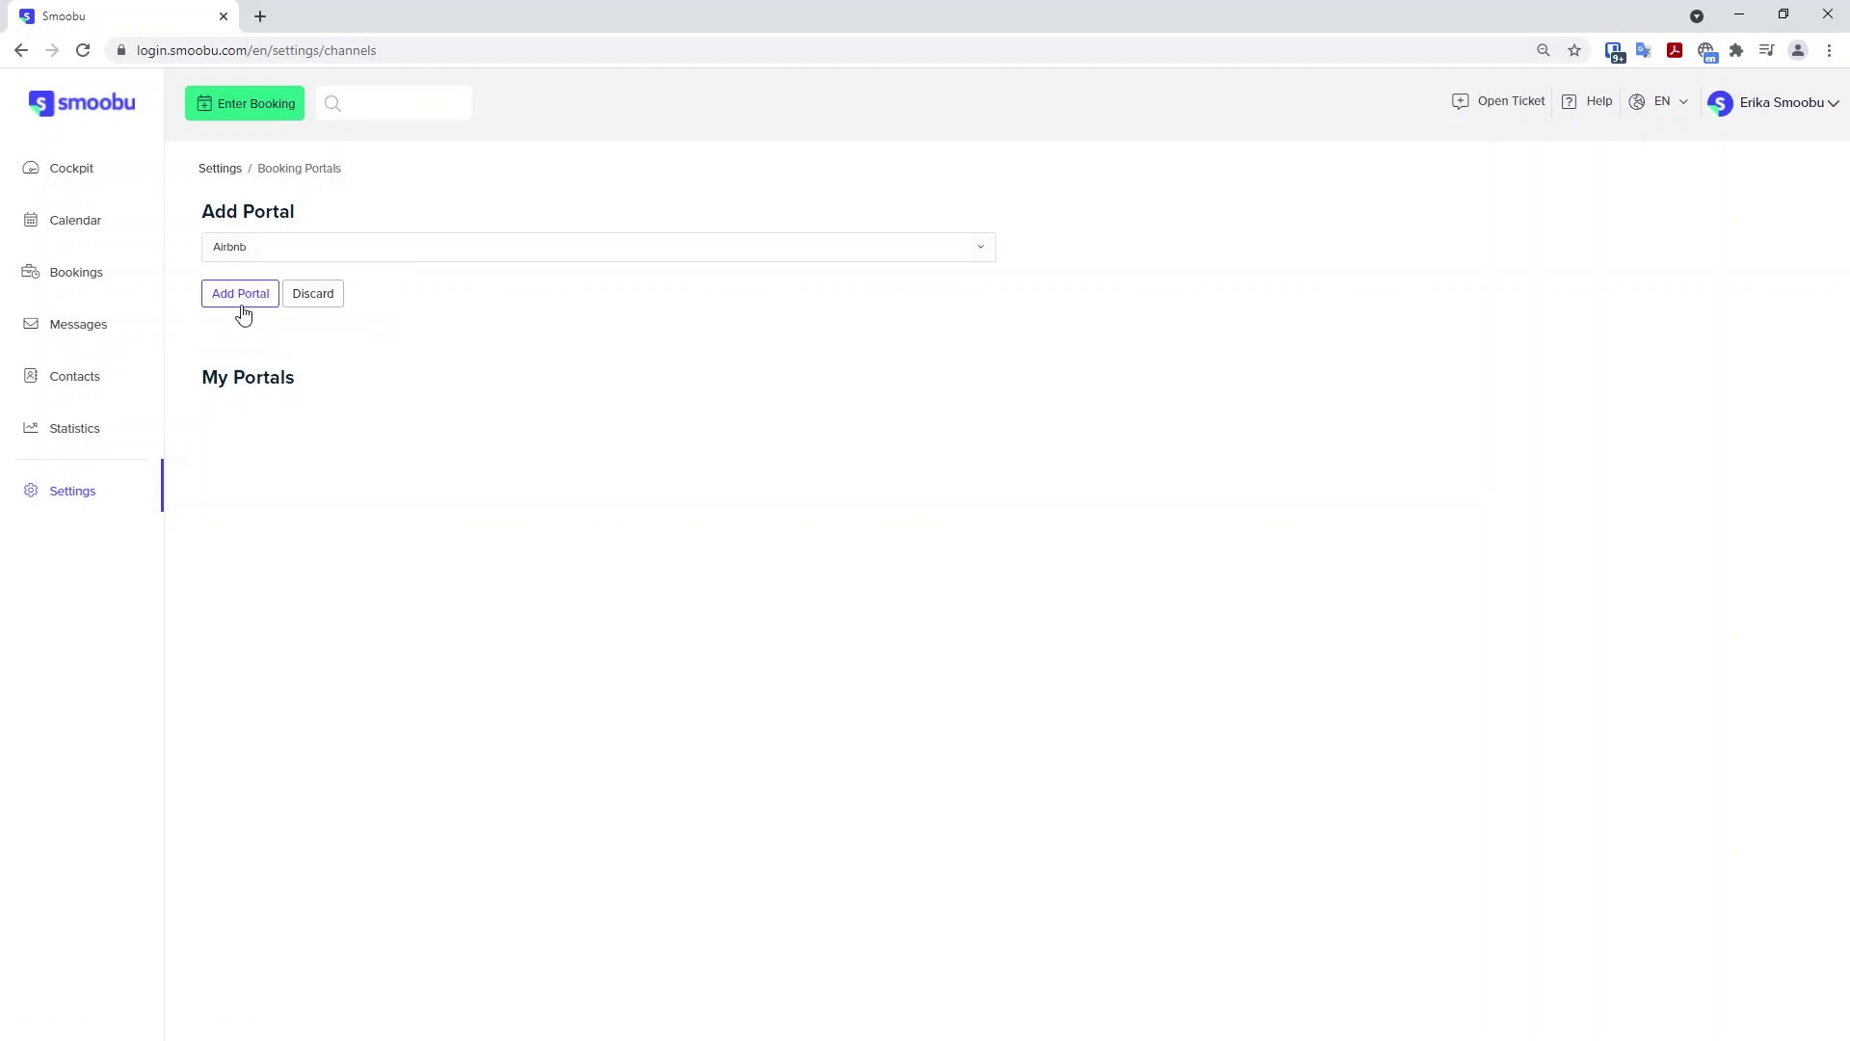
pyautogui.click(241, 298)
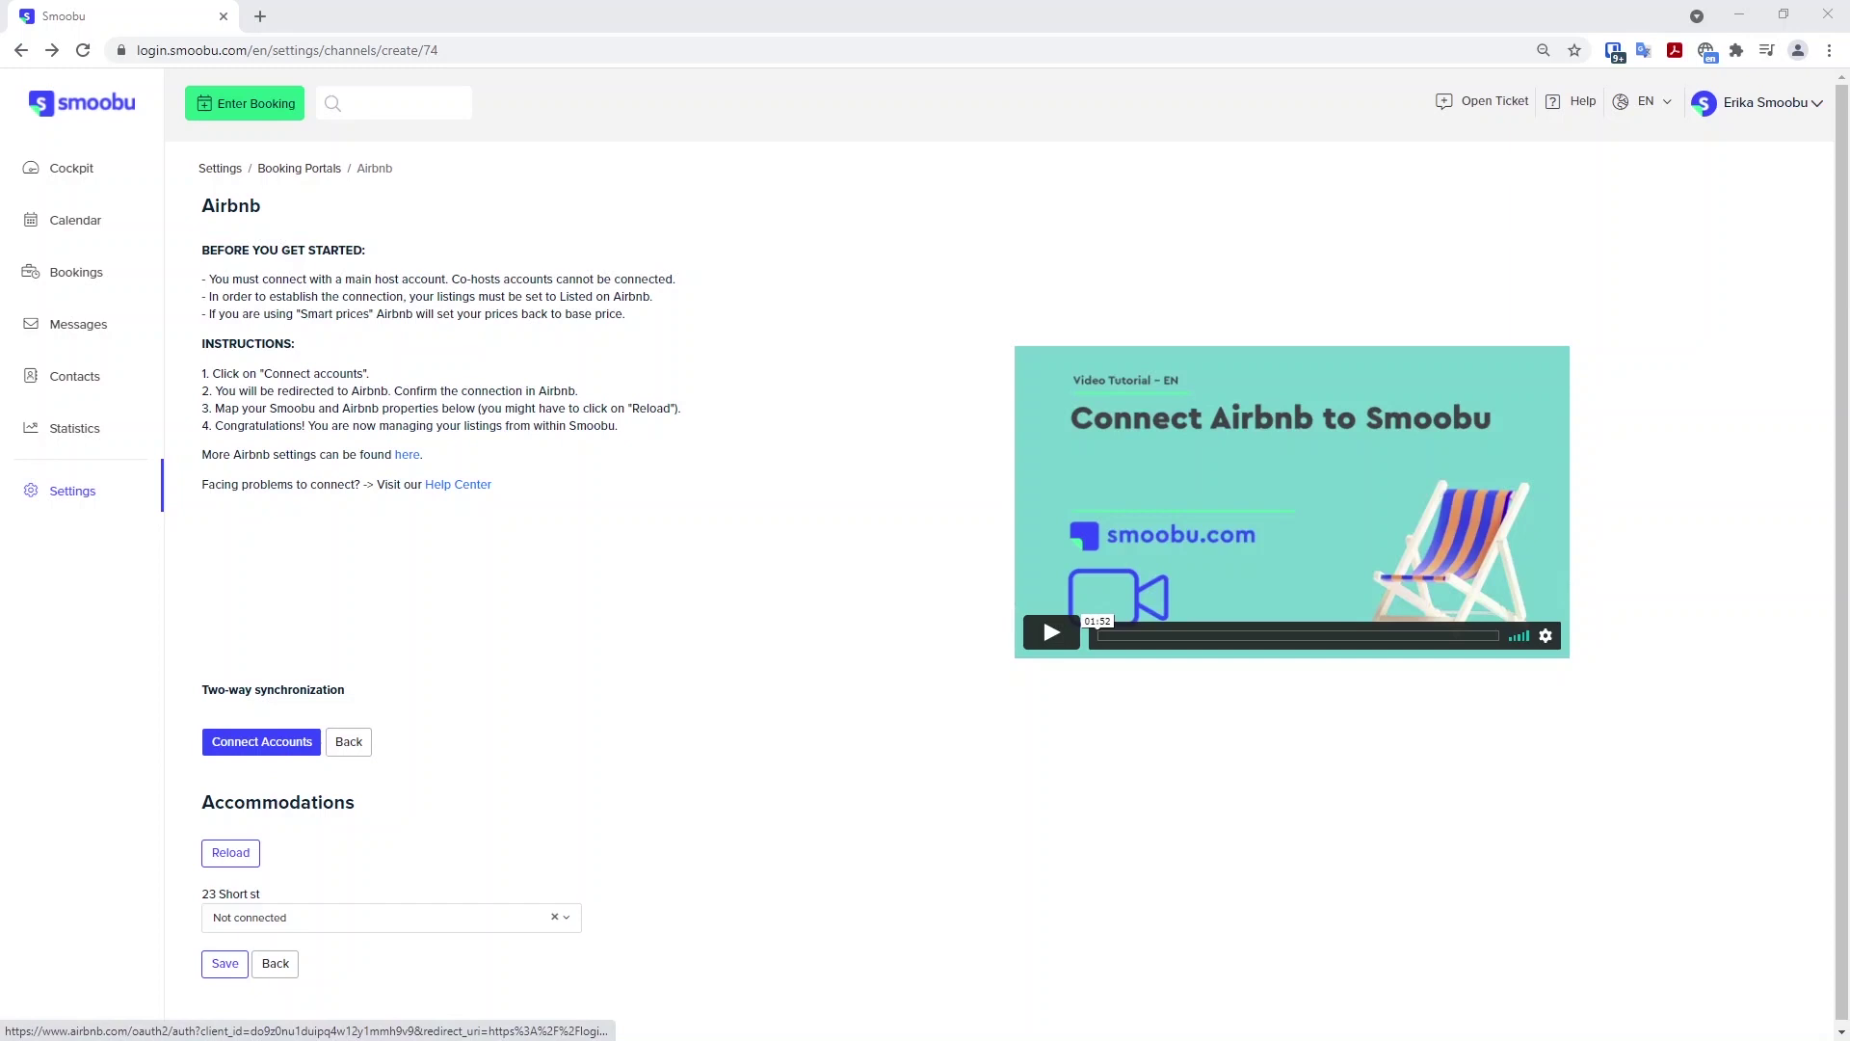
# Connect the Airbnb account by accepting the Additional Terms of Service and allowing access, retrying once.
pyautogui.click(261, 741)
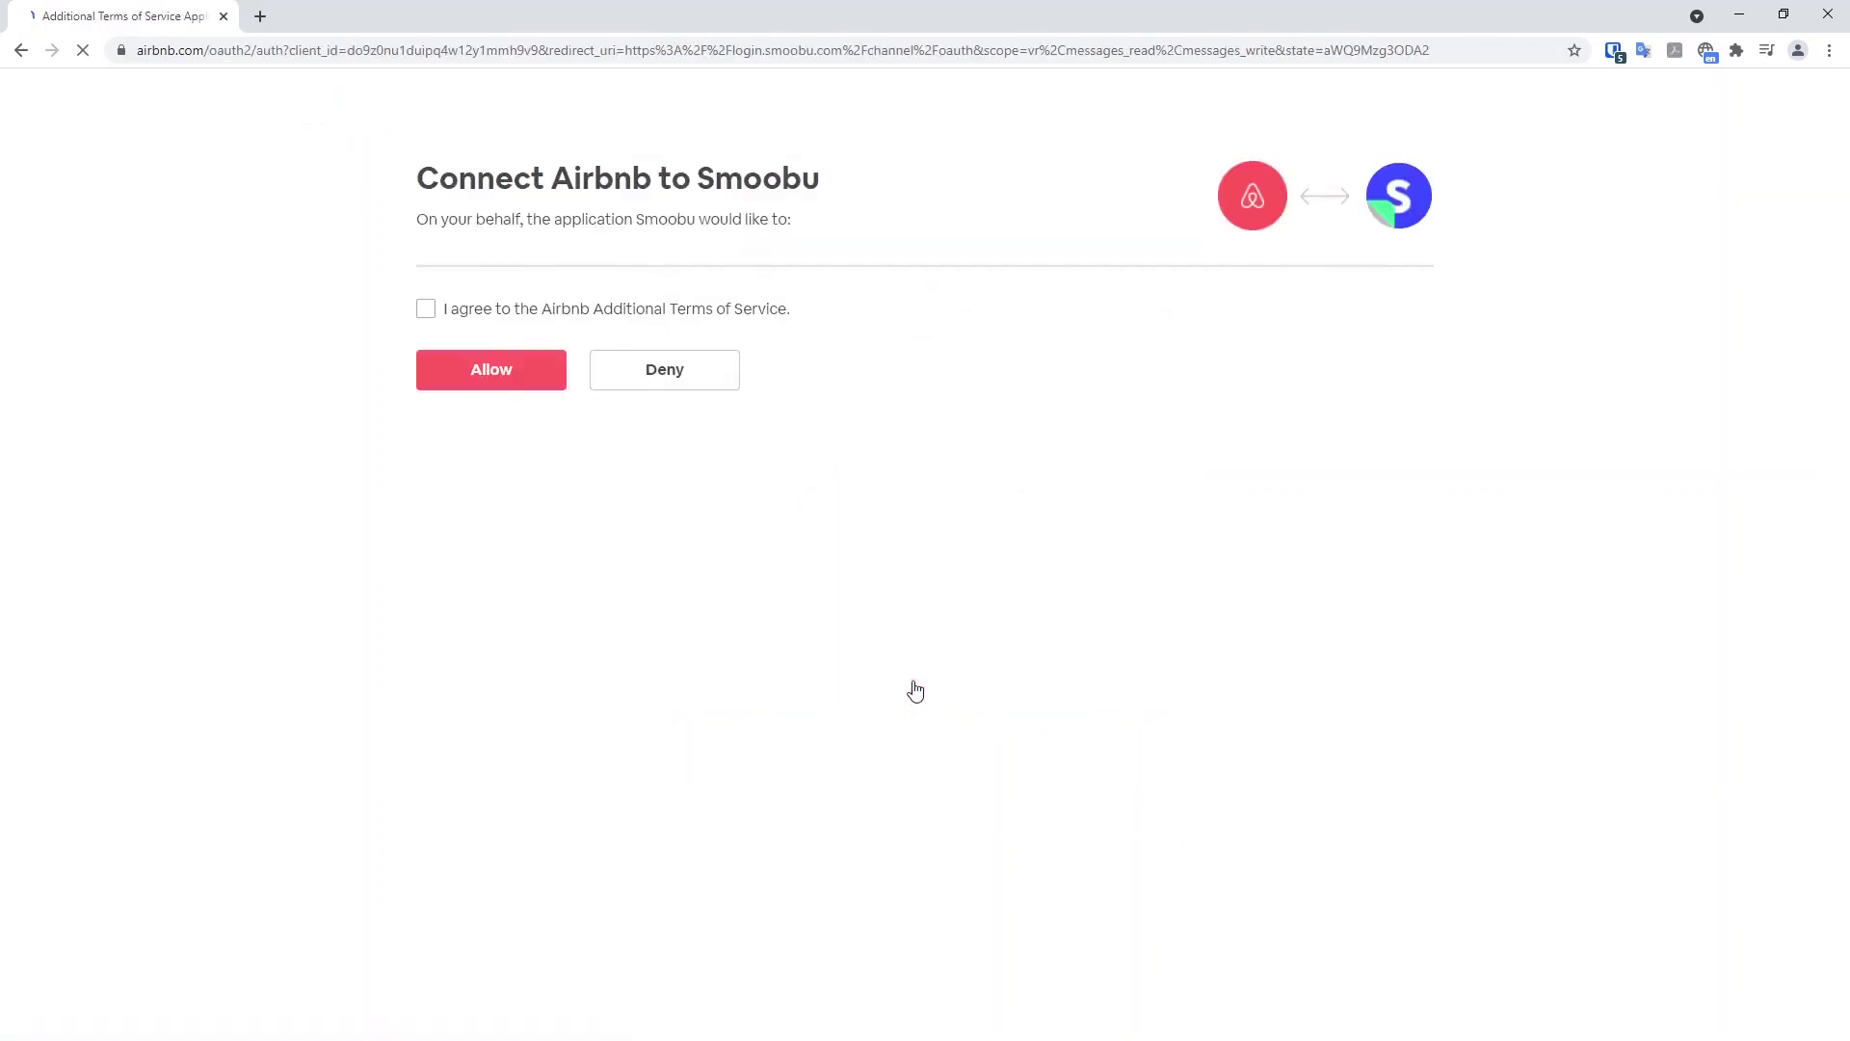
pyautogui.scroll(-1, 495, 550)
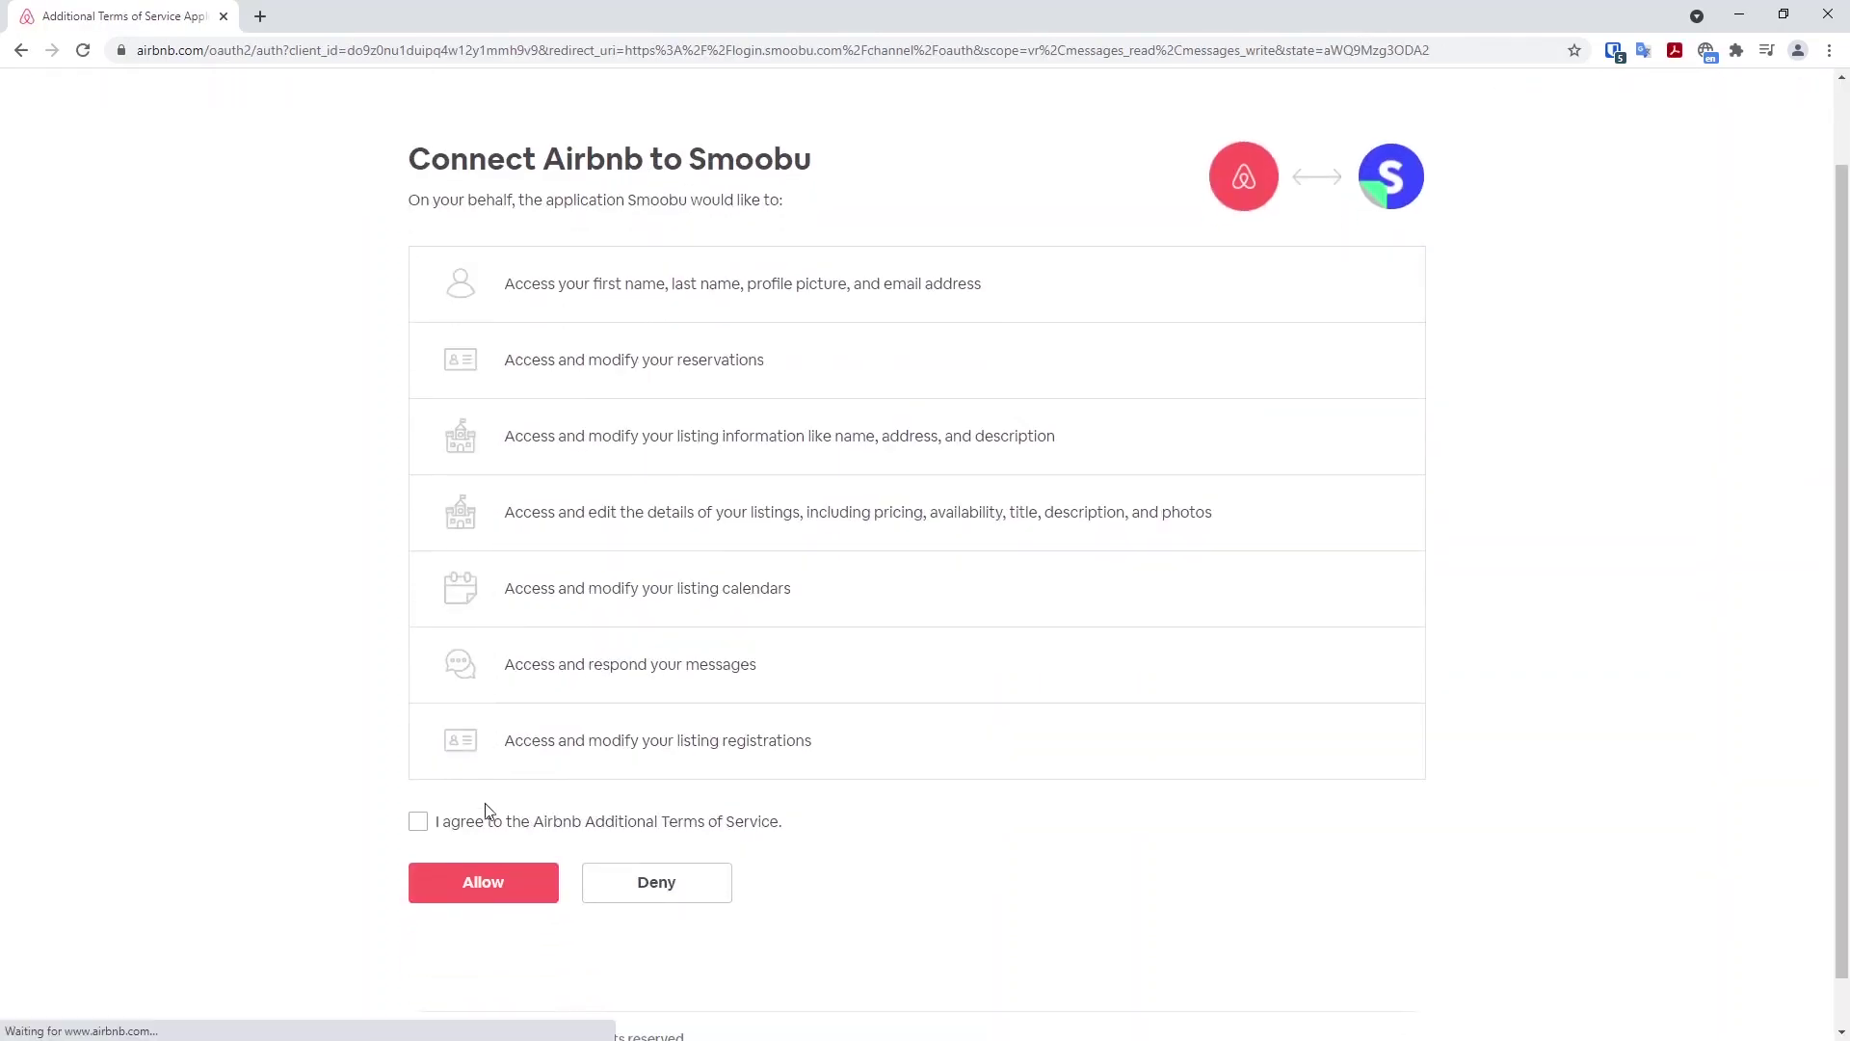
pyautogui.click(434, 826)
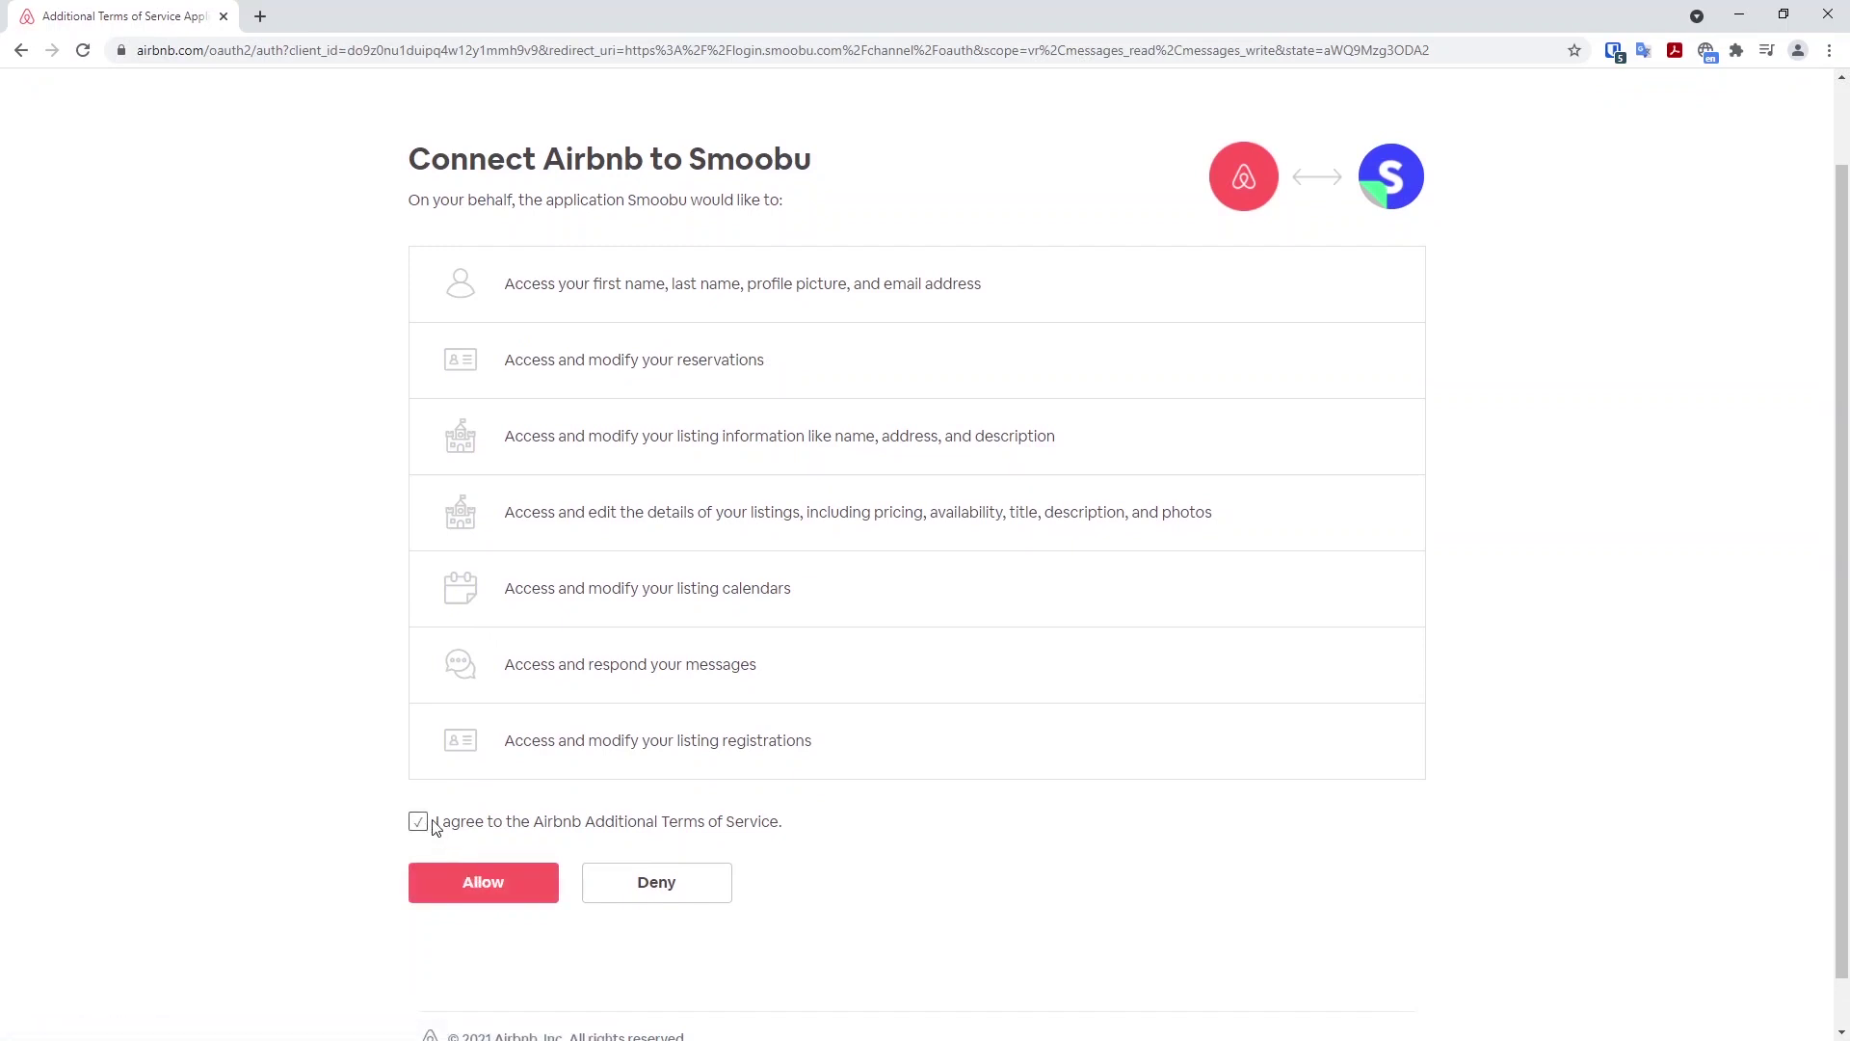
pyautogui.click(484, 876)
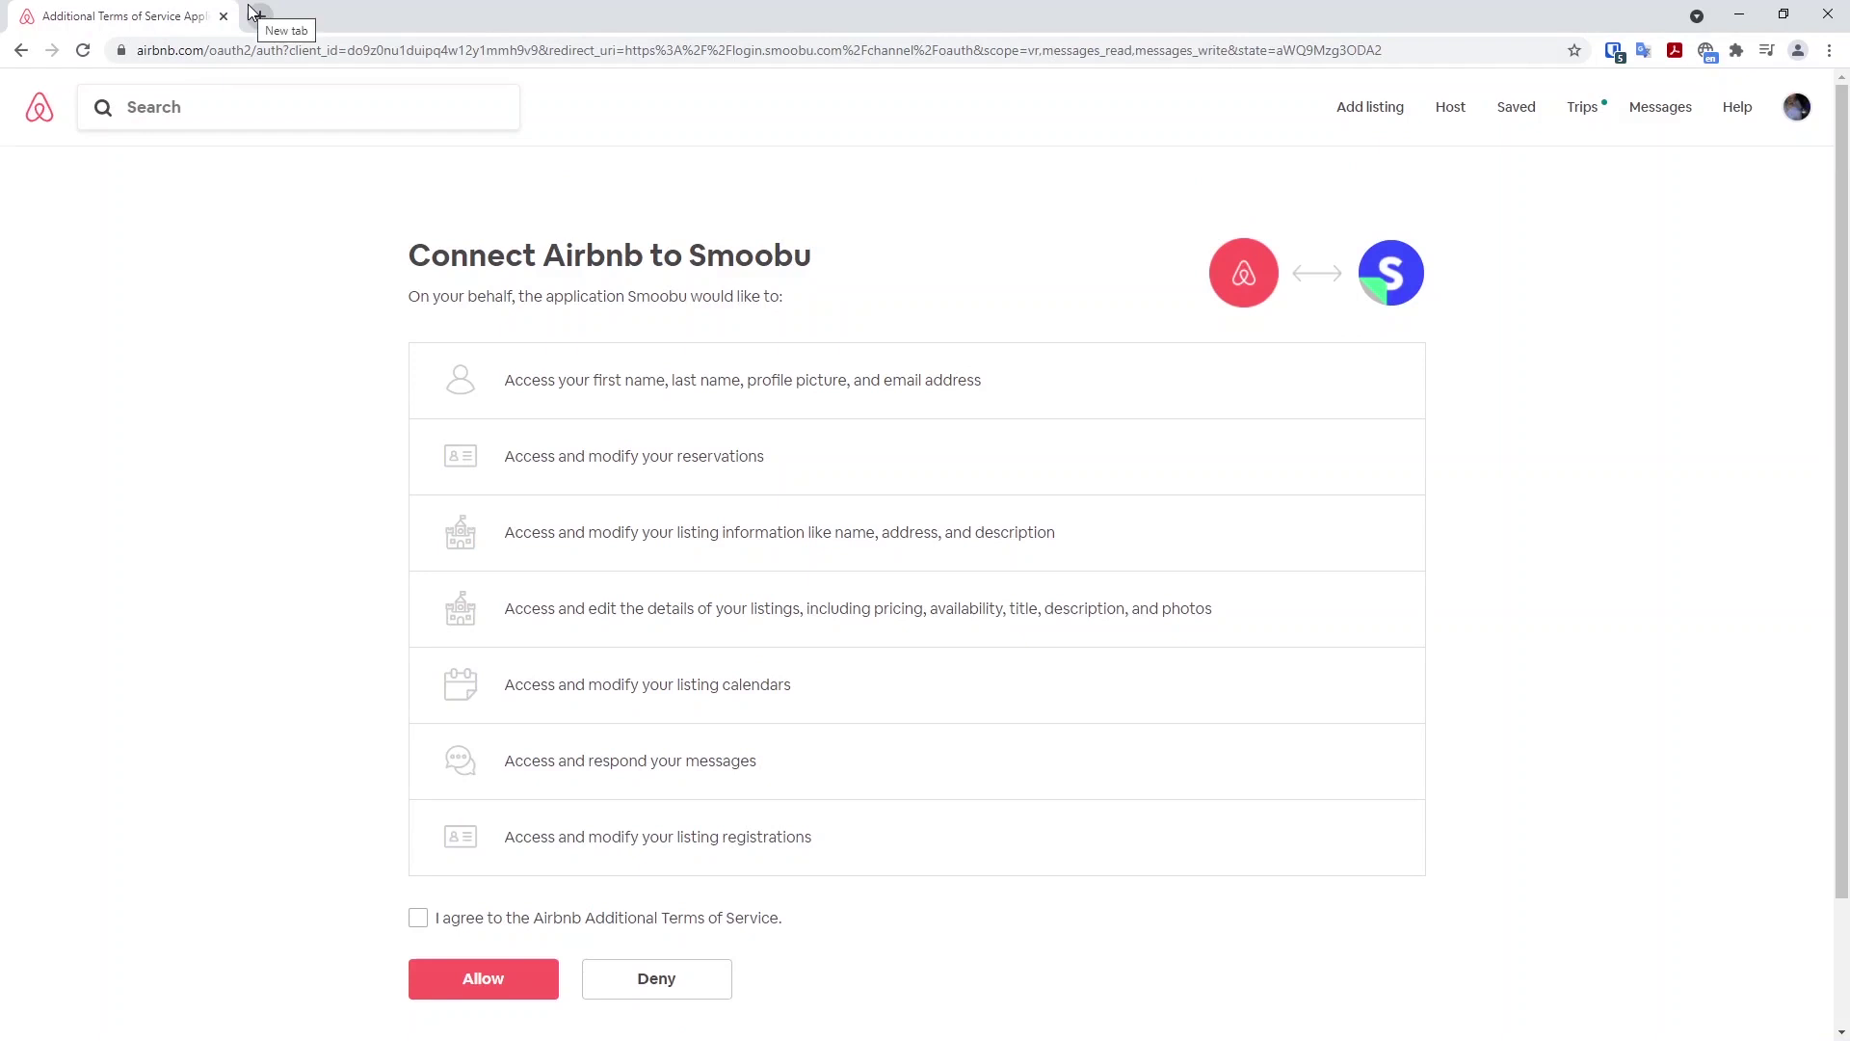
pyautogui.click(21, 51)
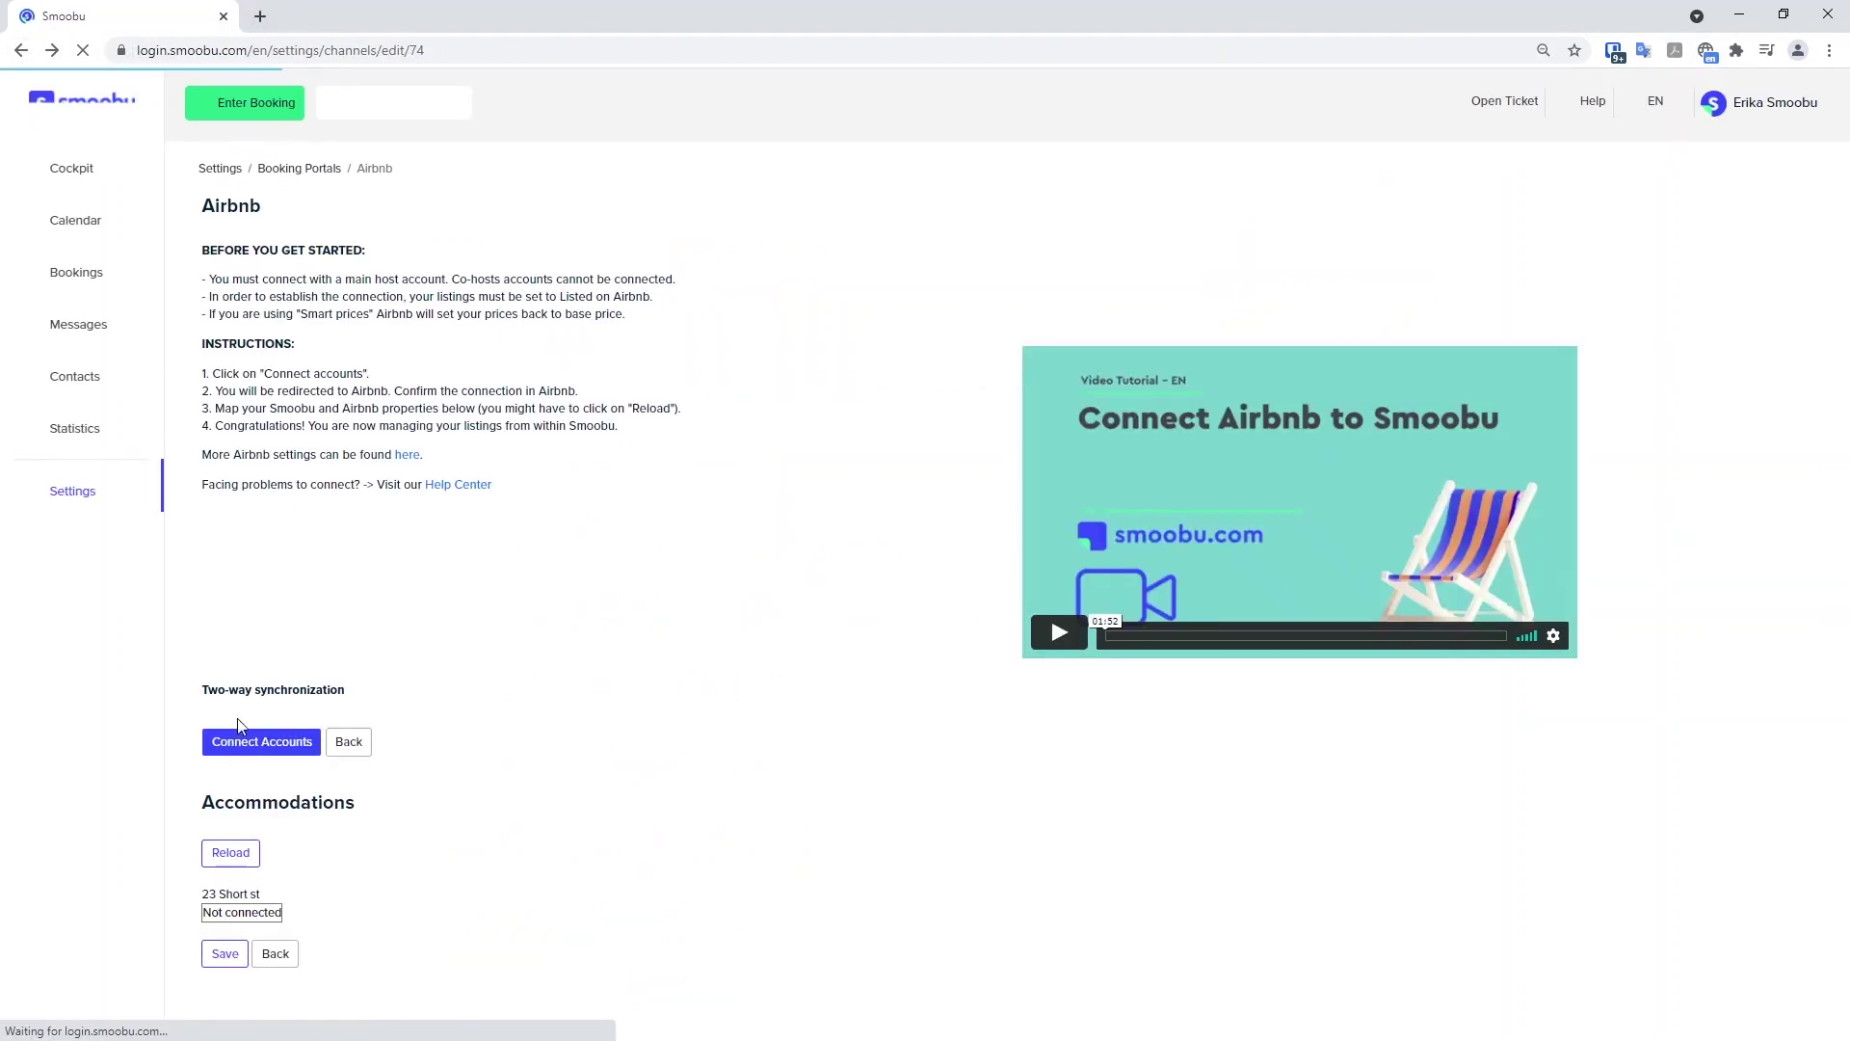
pyautogui.click(251, 741)
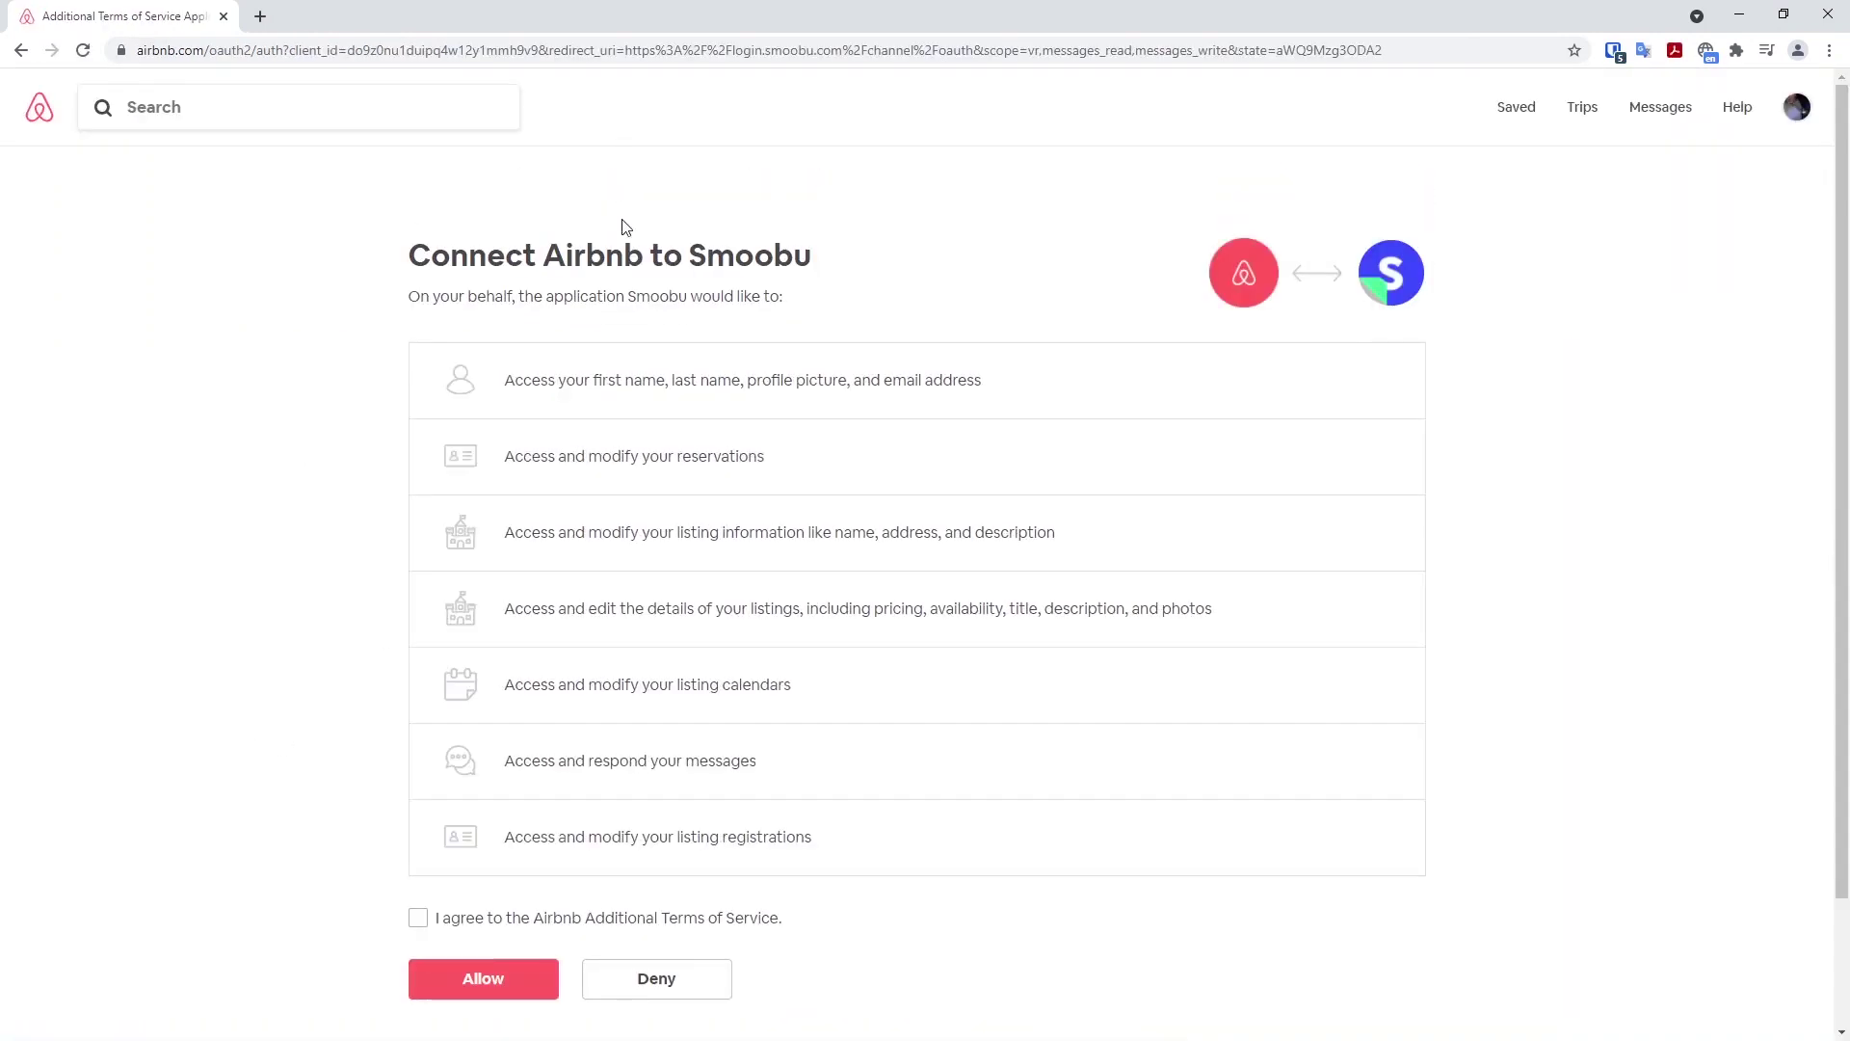
pyautogui.click(418, 917)
pyautogui.click(475, 979)
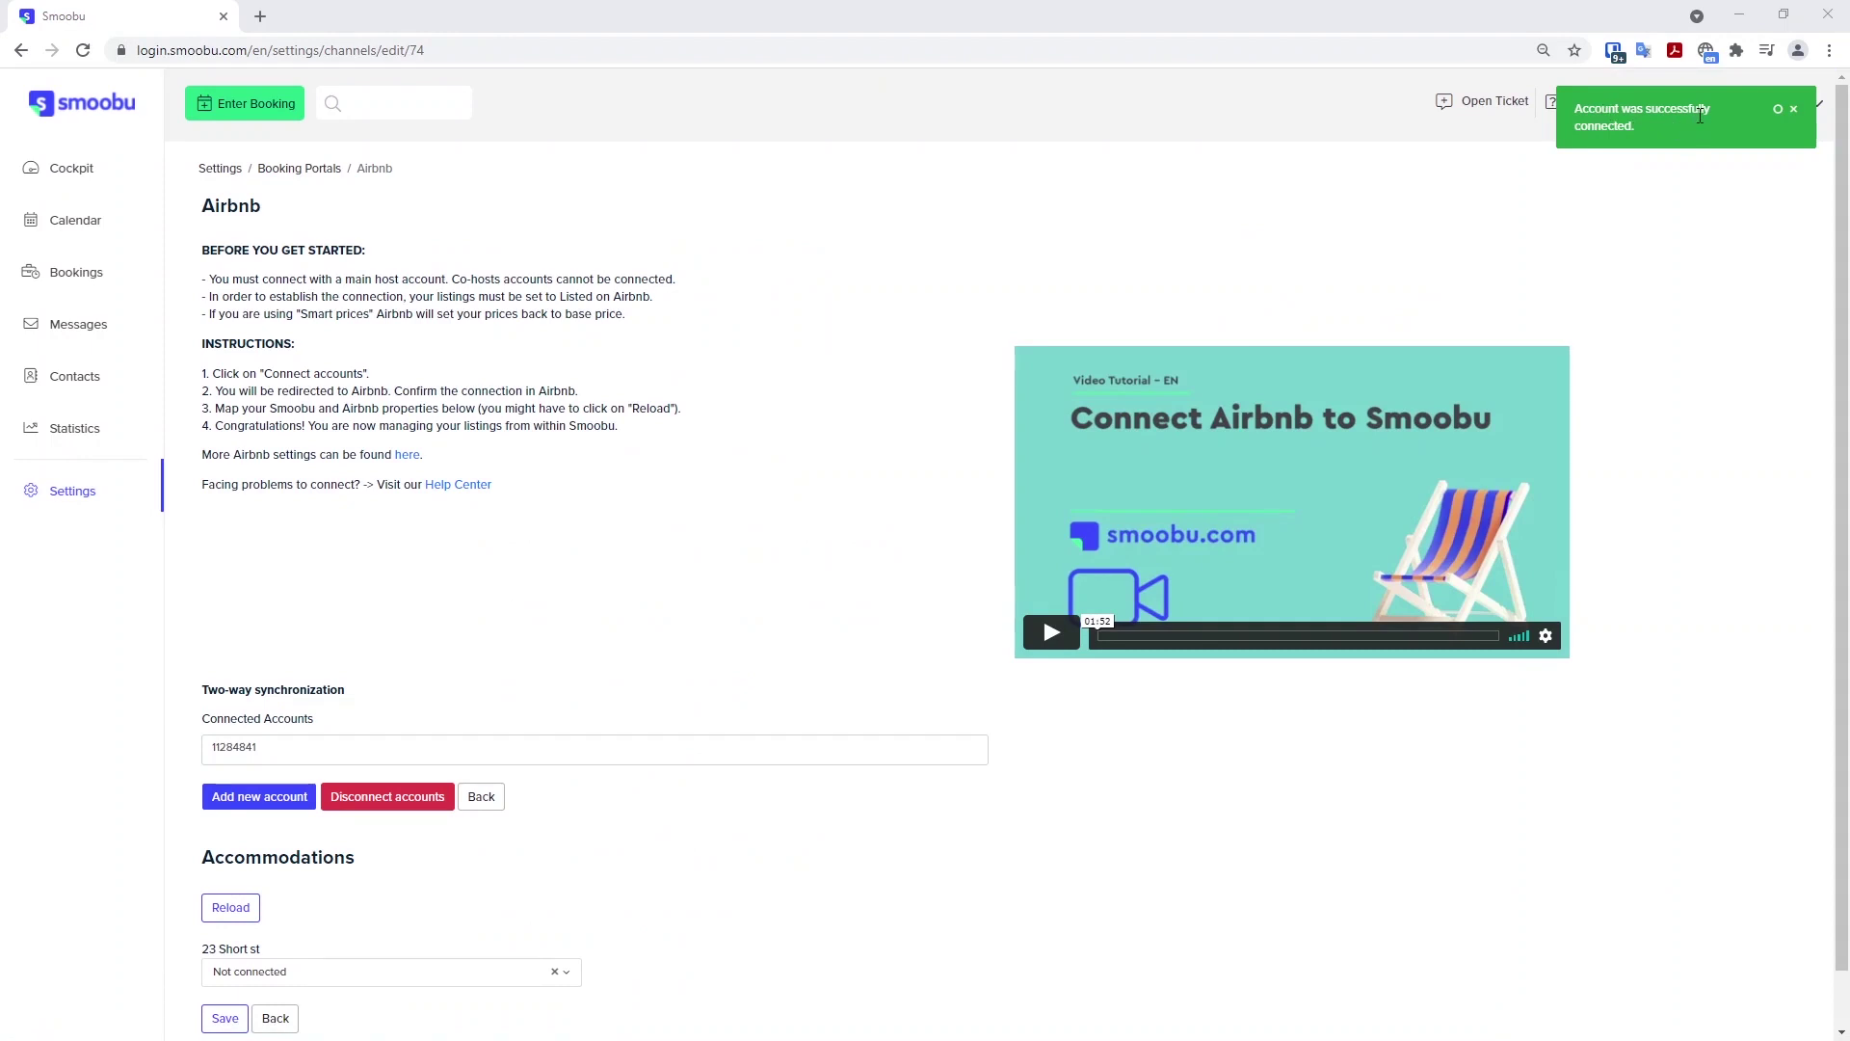
pyautogui.scroll(-1, 867, 501)
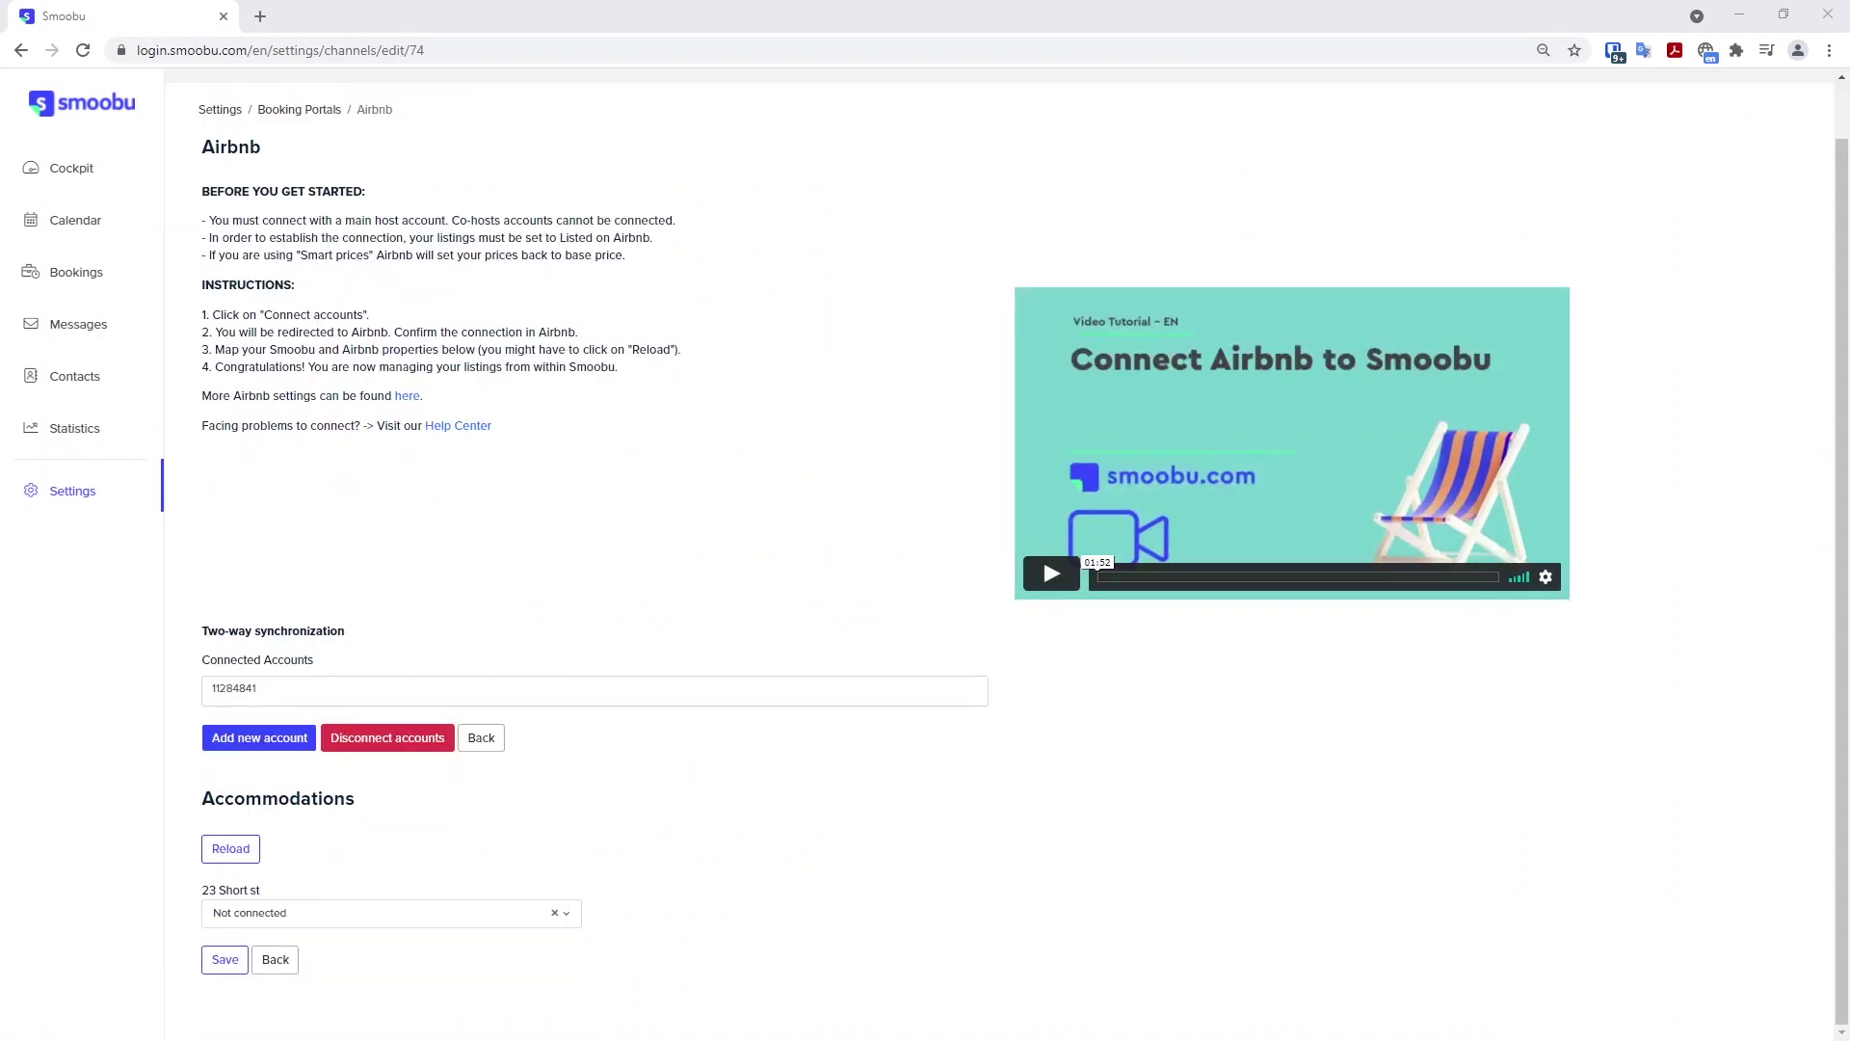
pyautogui.click(244, 855)
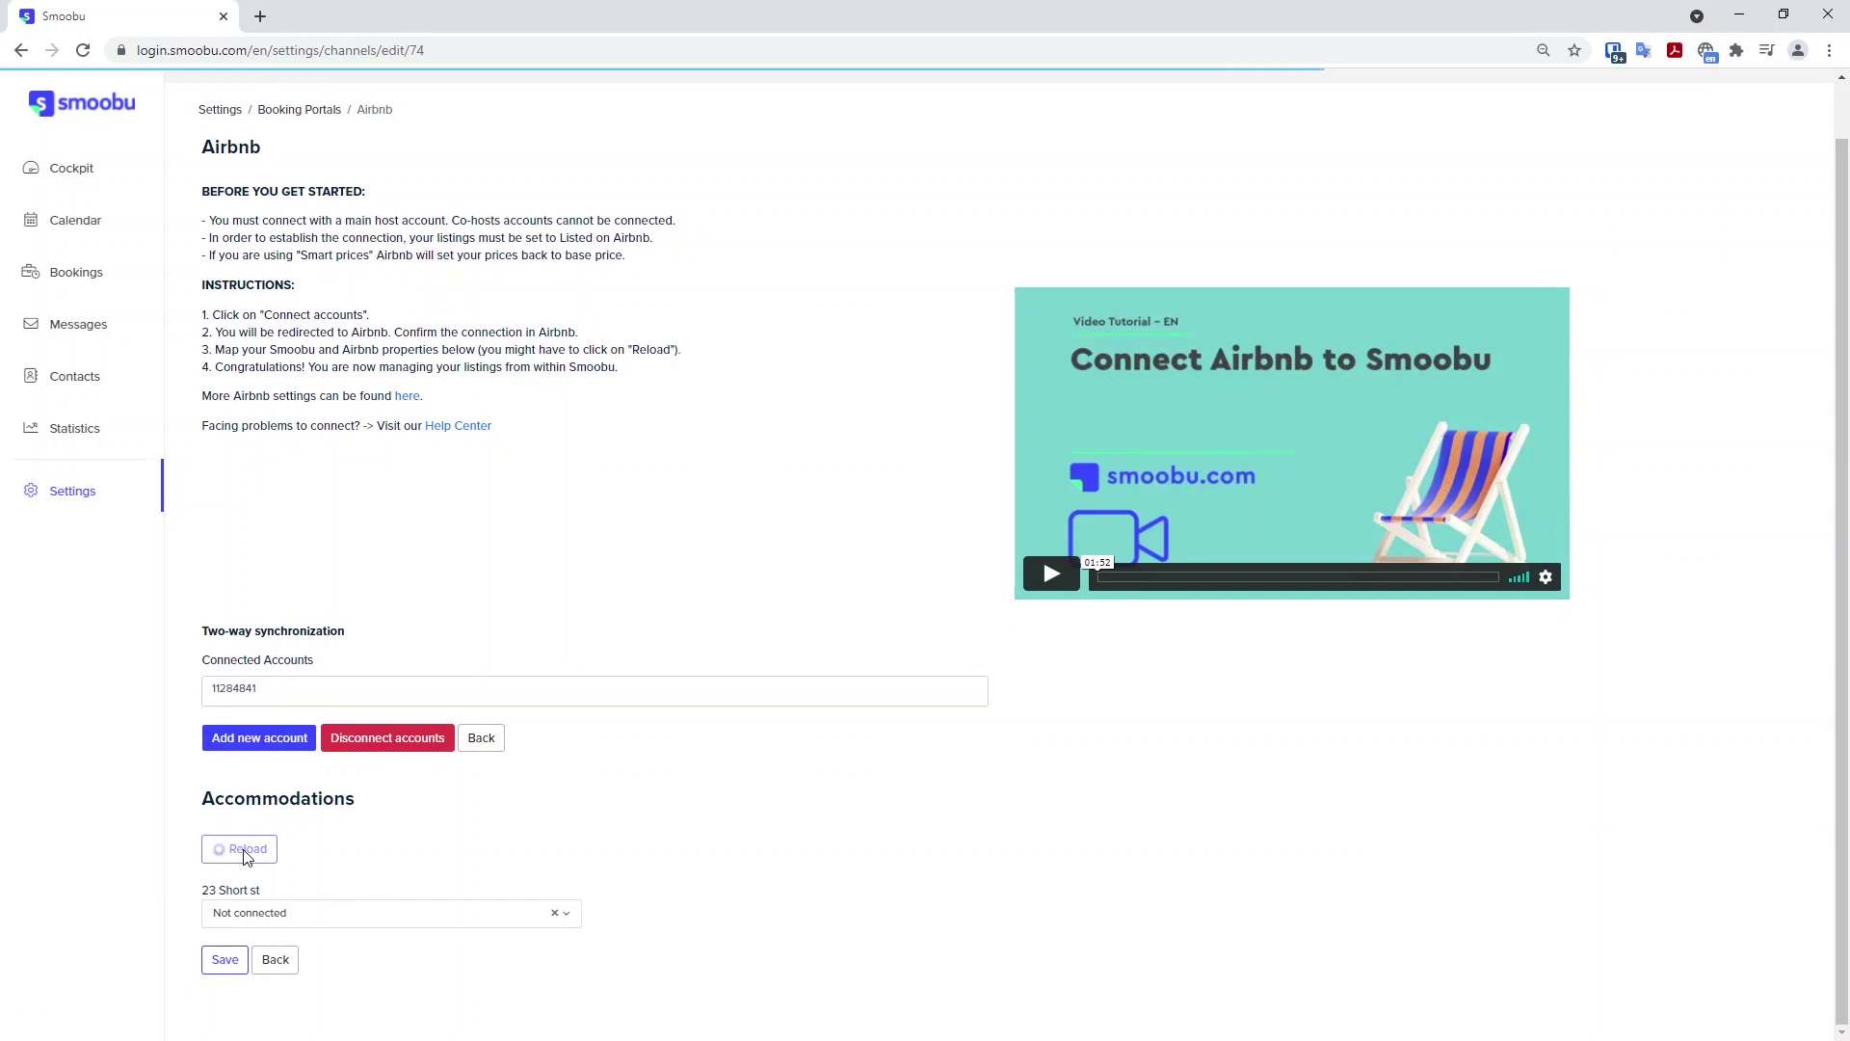
pyautogui.click(309, 918)
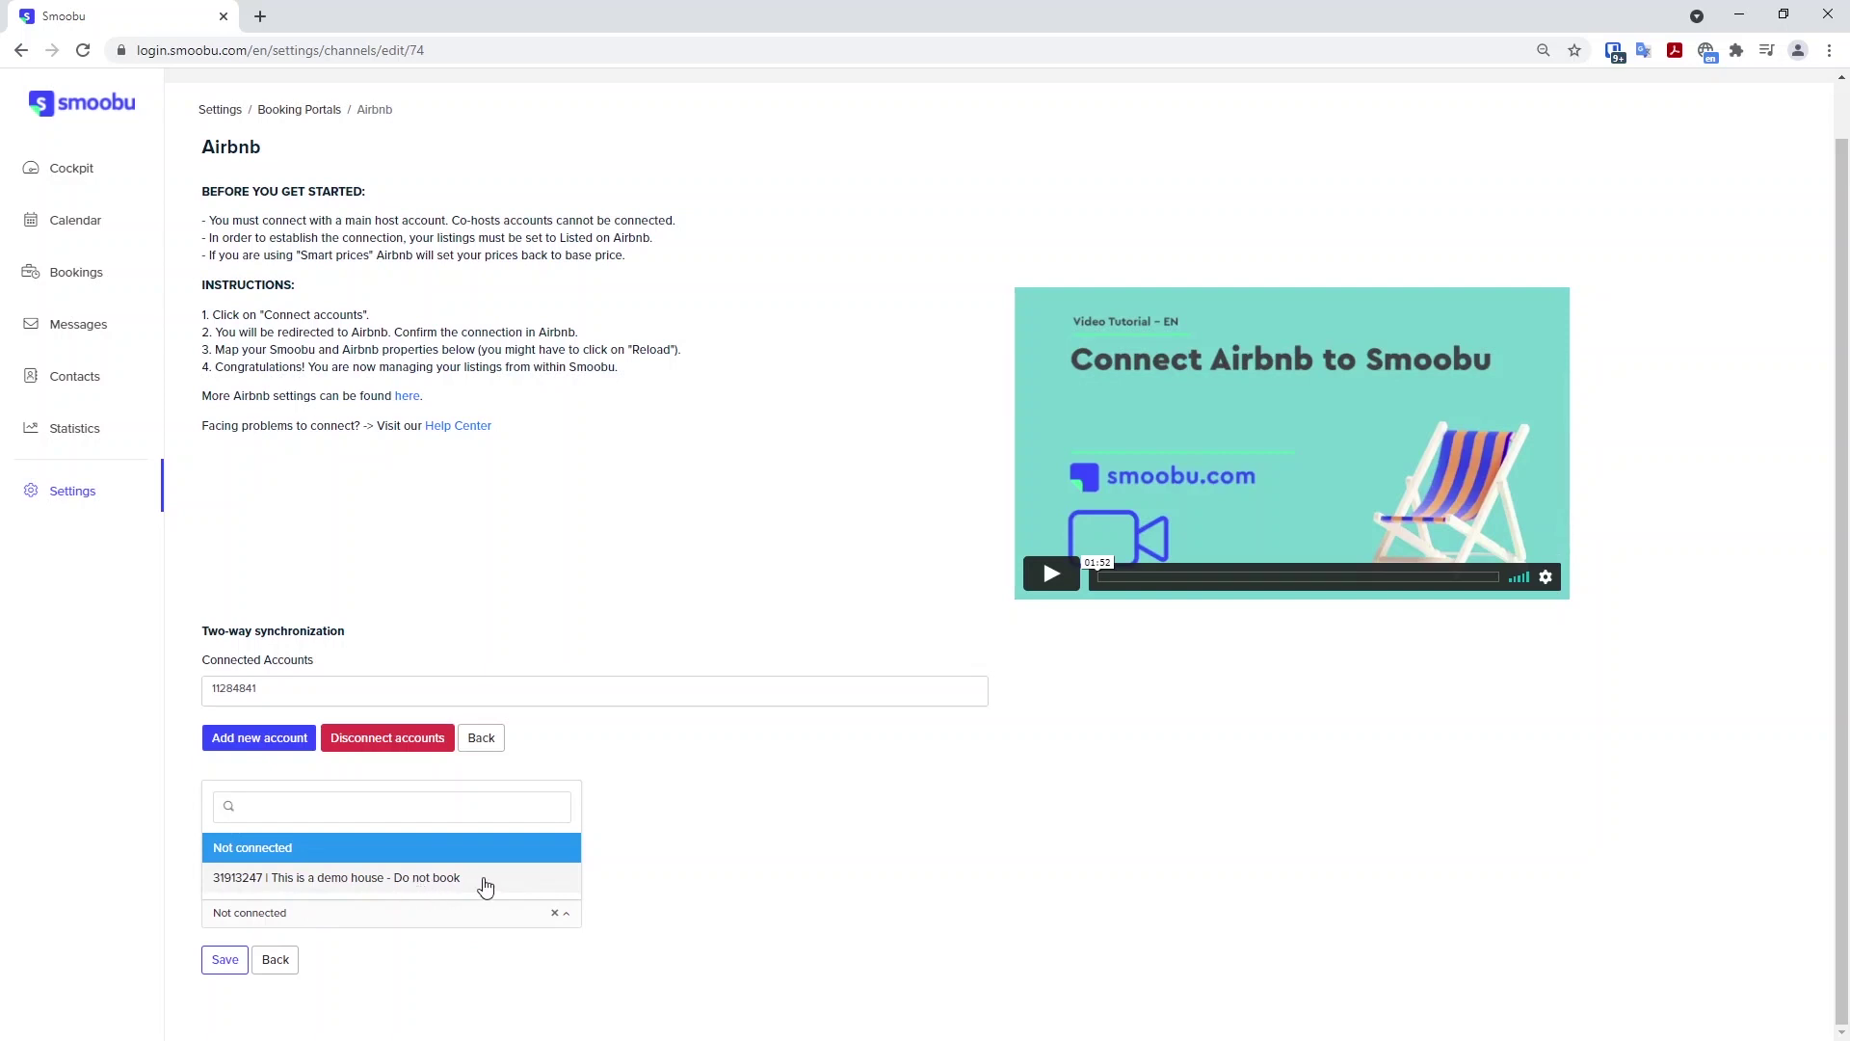
pyautogui.click(401, 879)
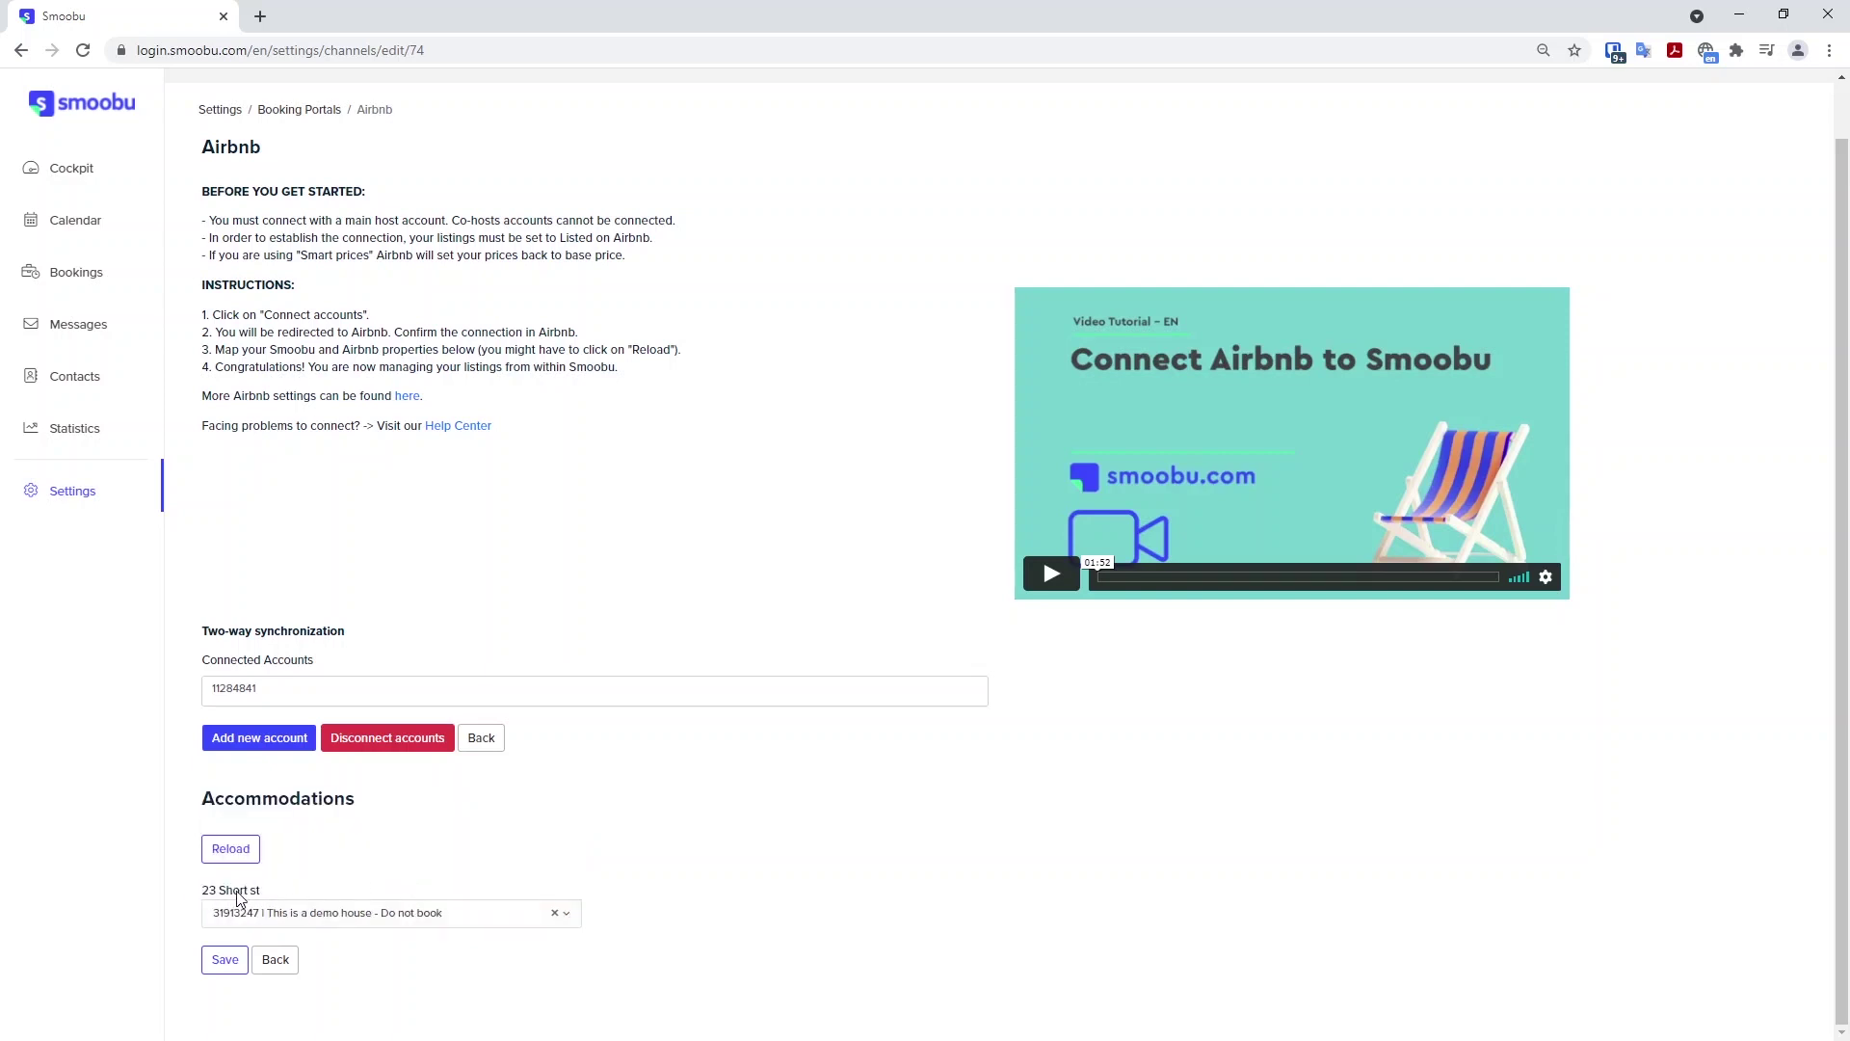
pyautogui.click(222, 969)
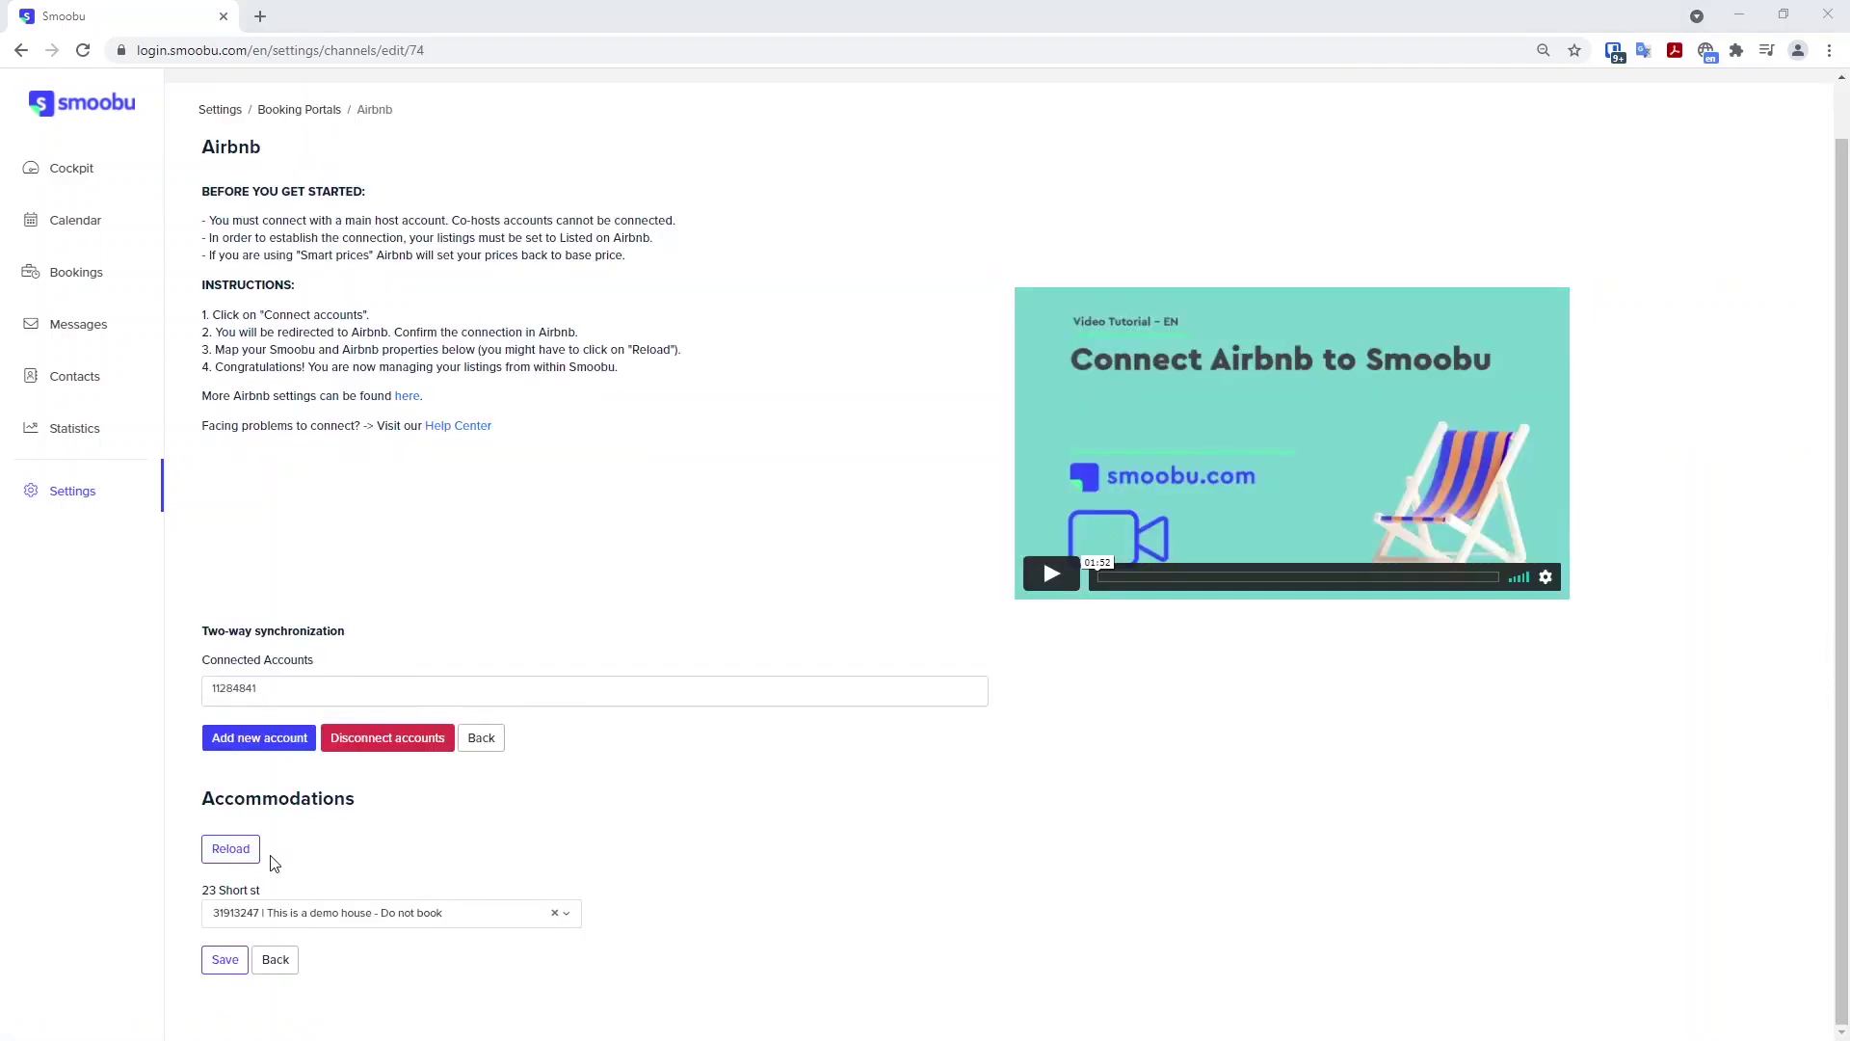
pyautogui.click(250, 920)
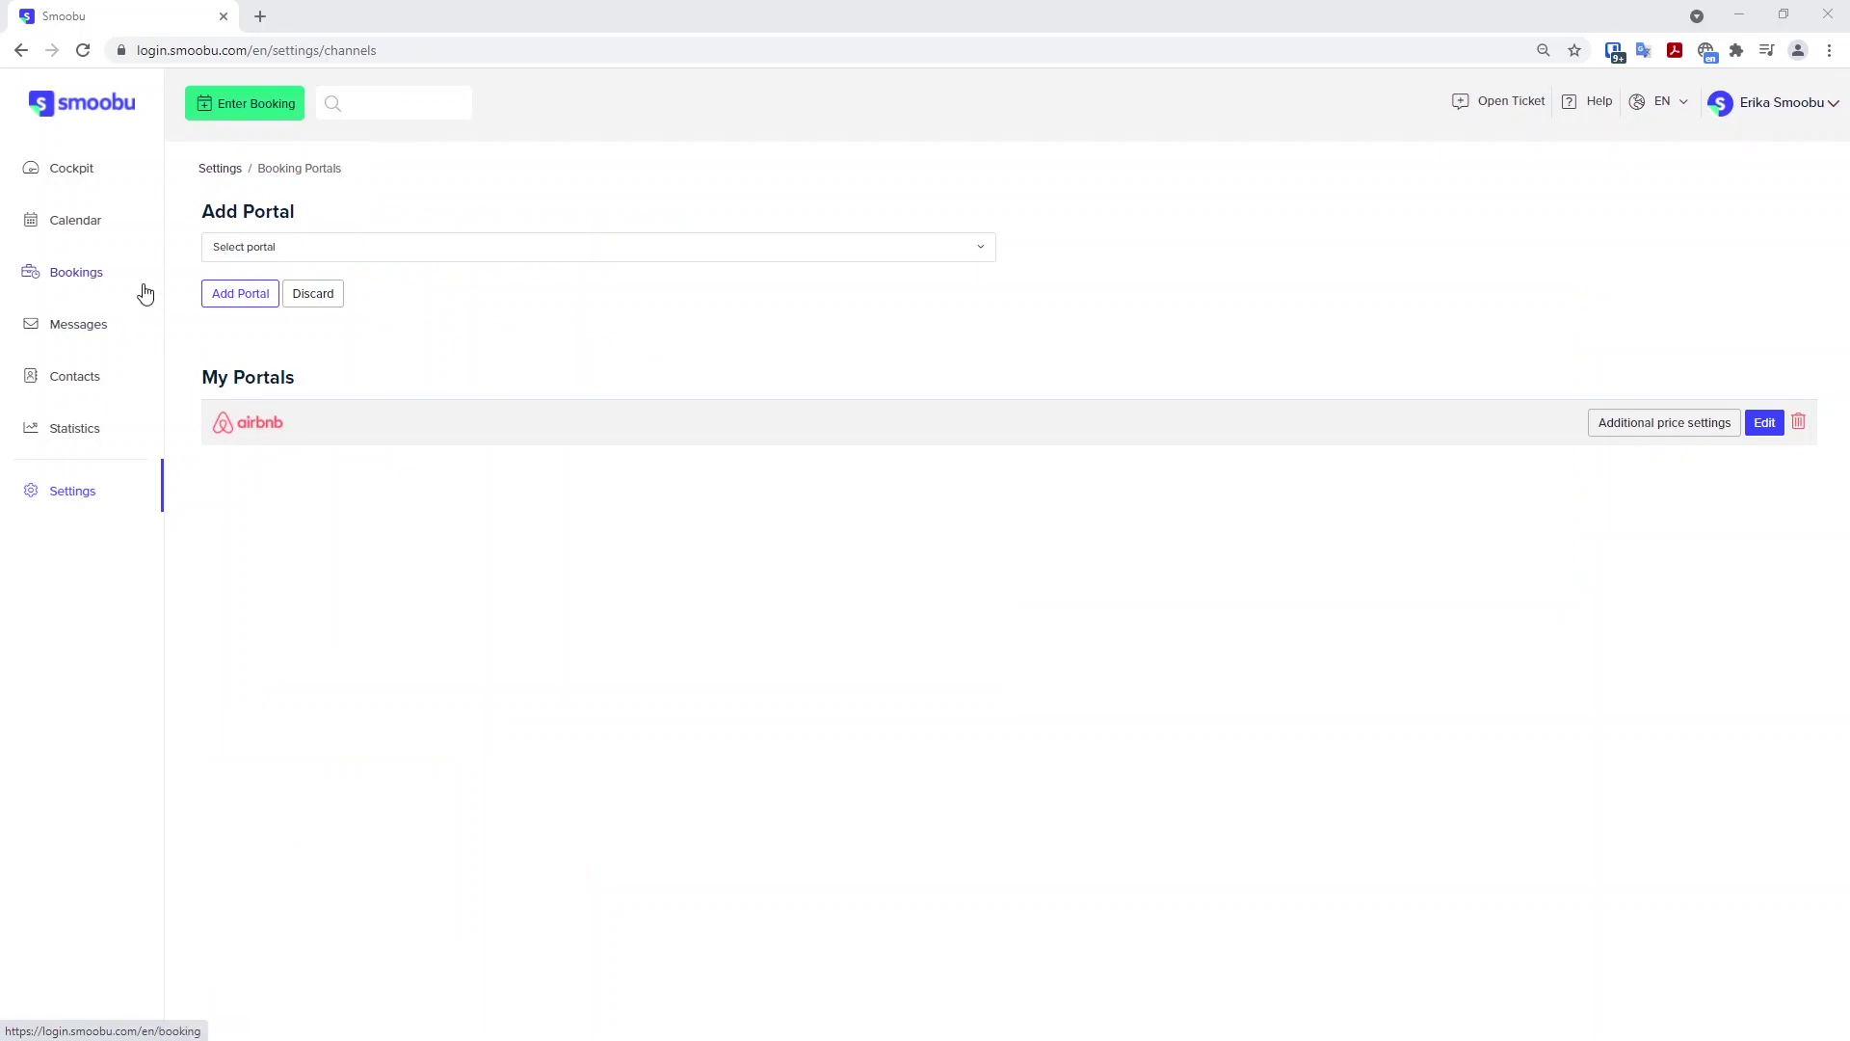
pyautogui.click(138, 279)
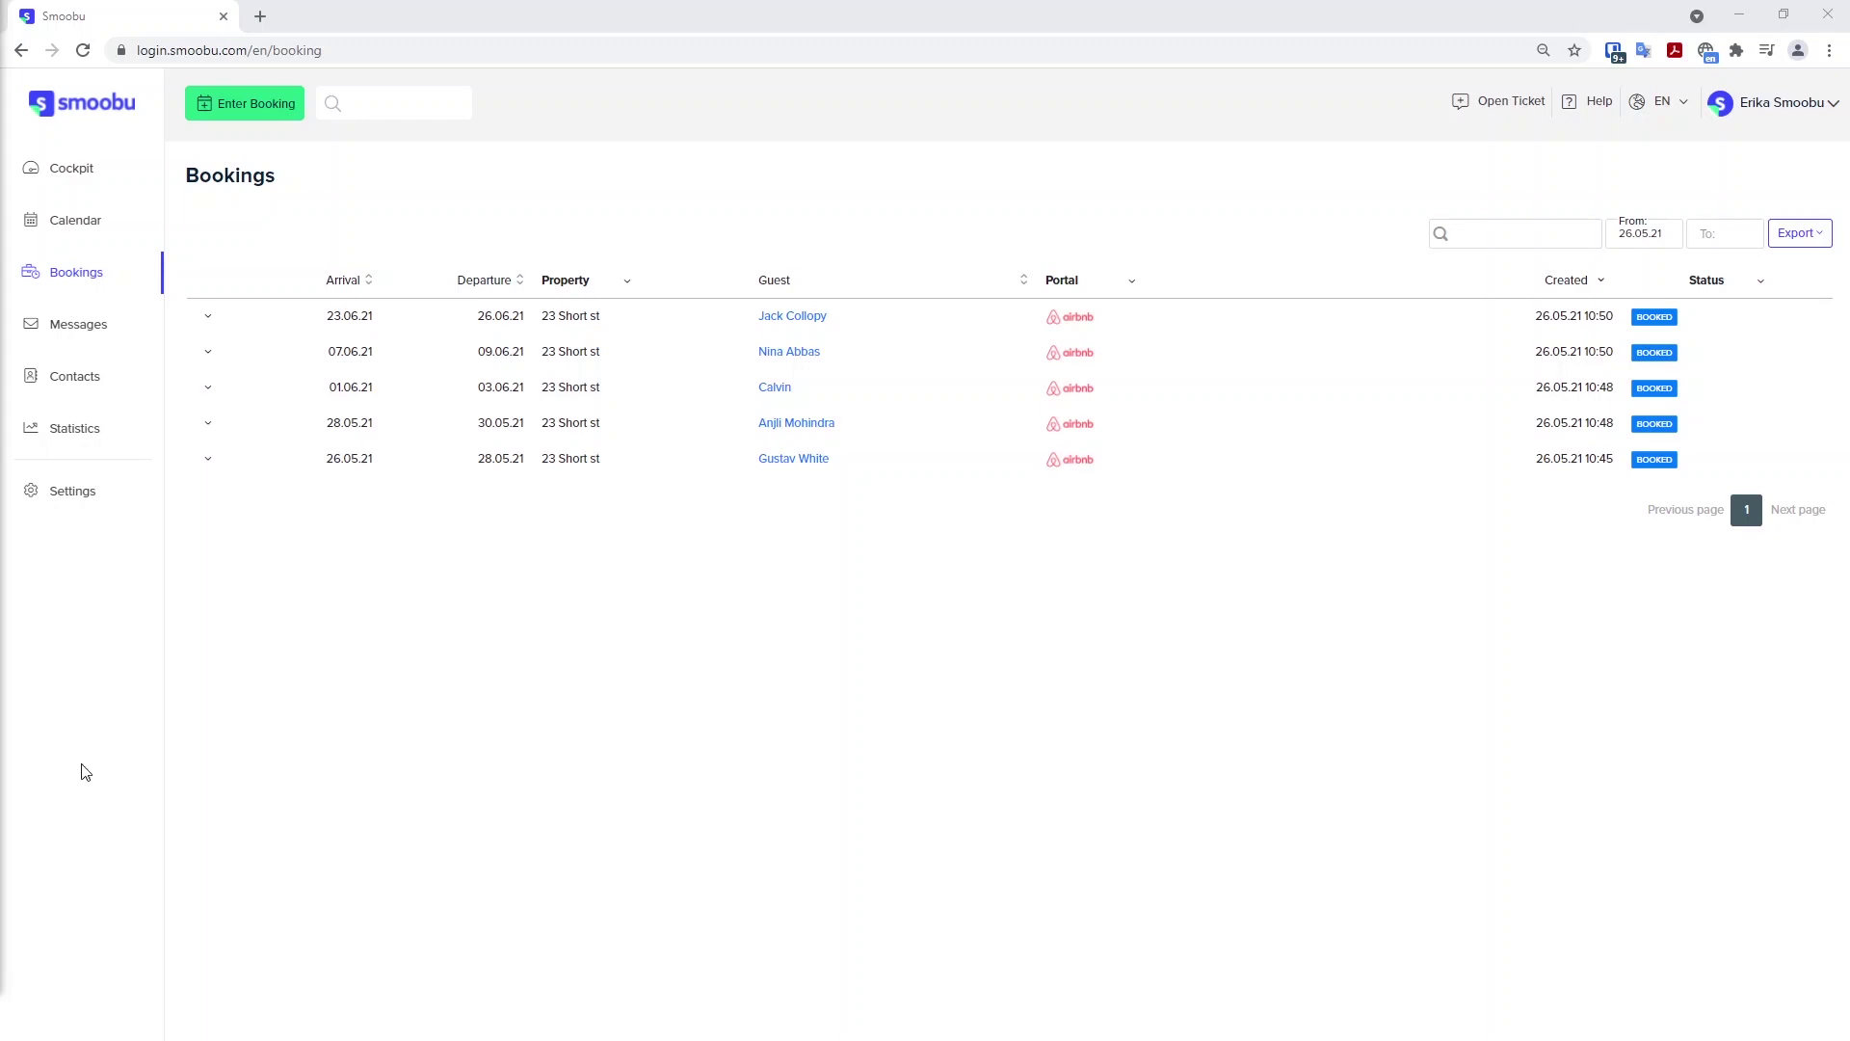
pyautogui.click(232, 116)
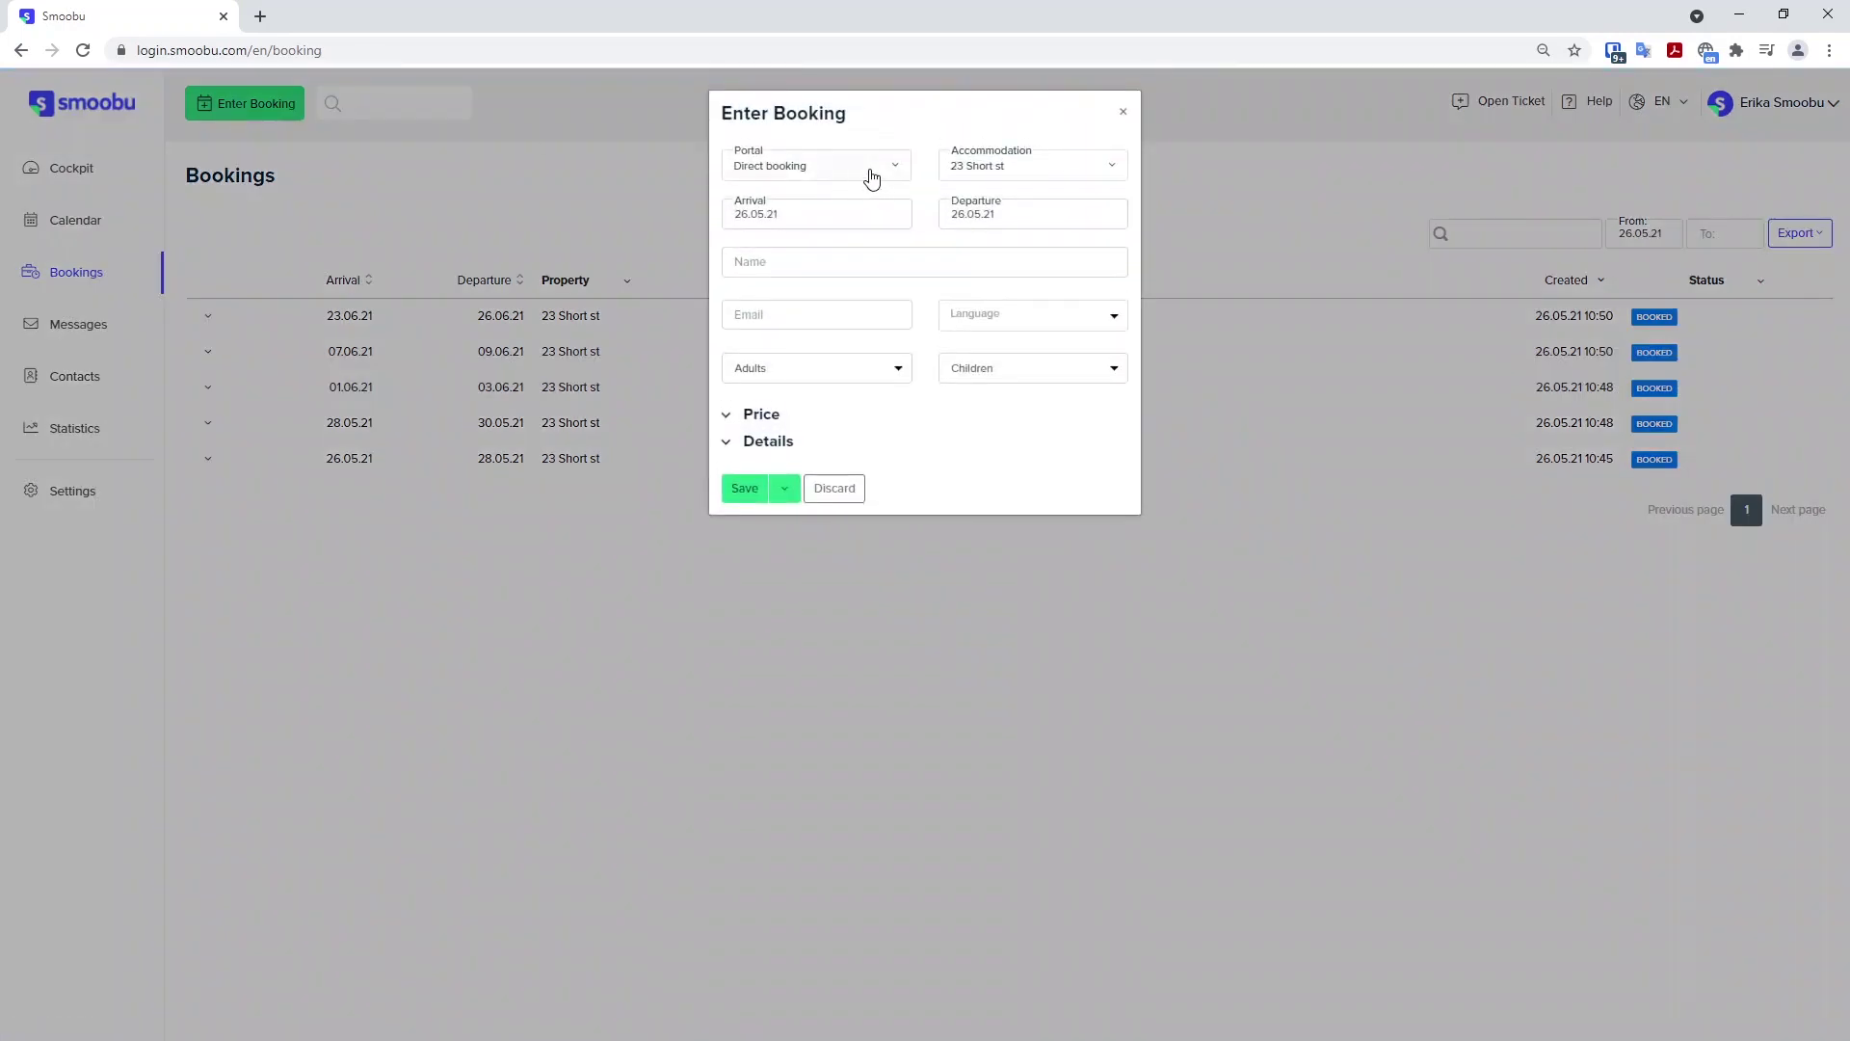
pyautogui.click(872, 177)
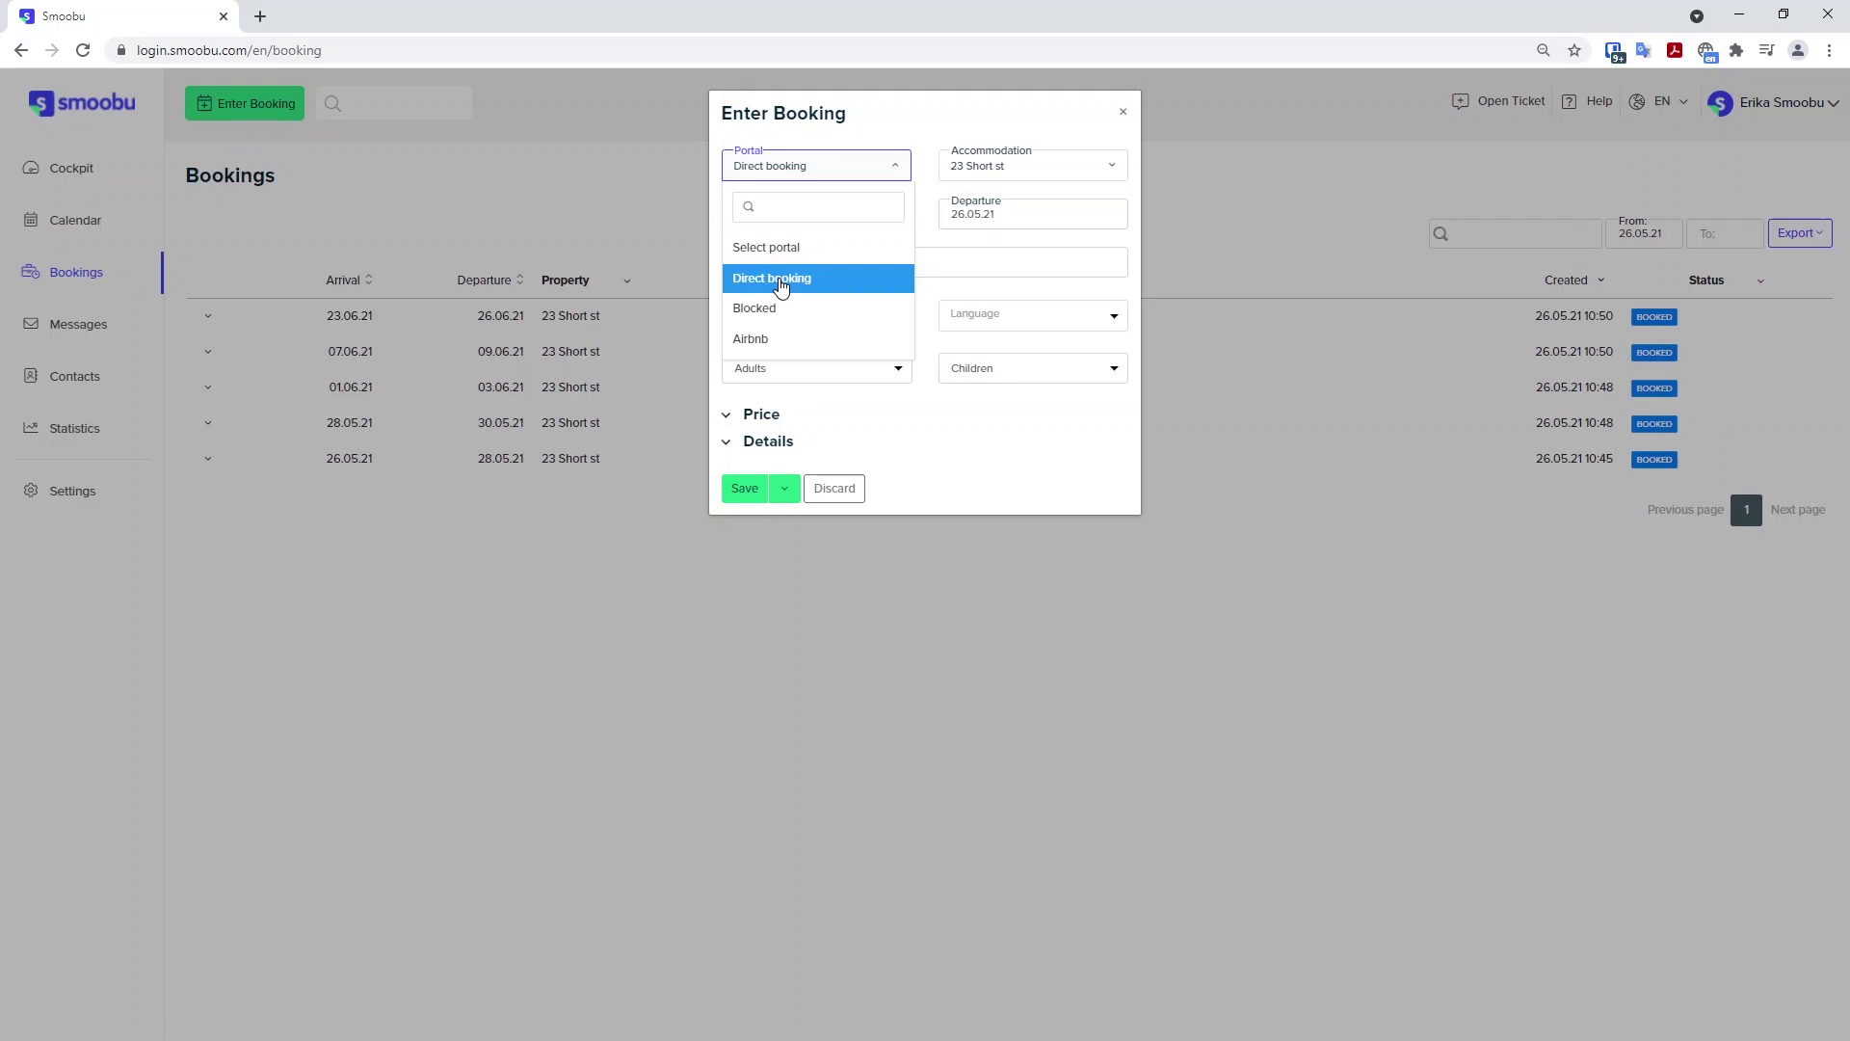
pyautogui.click(761, 308)
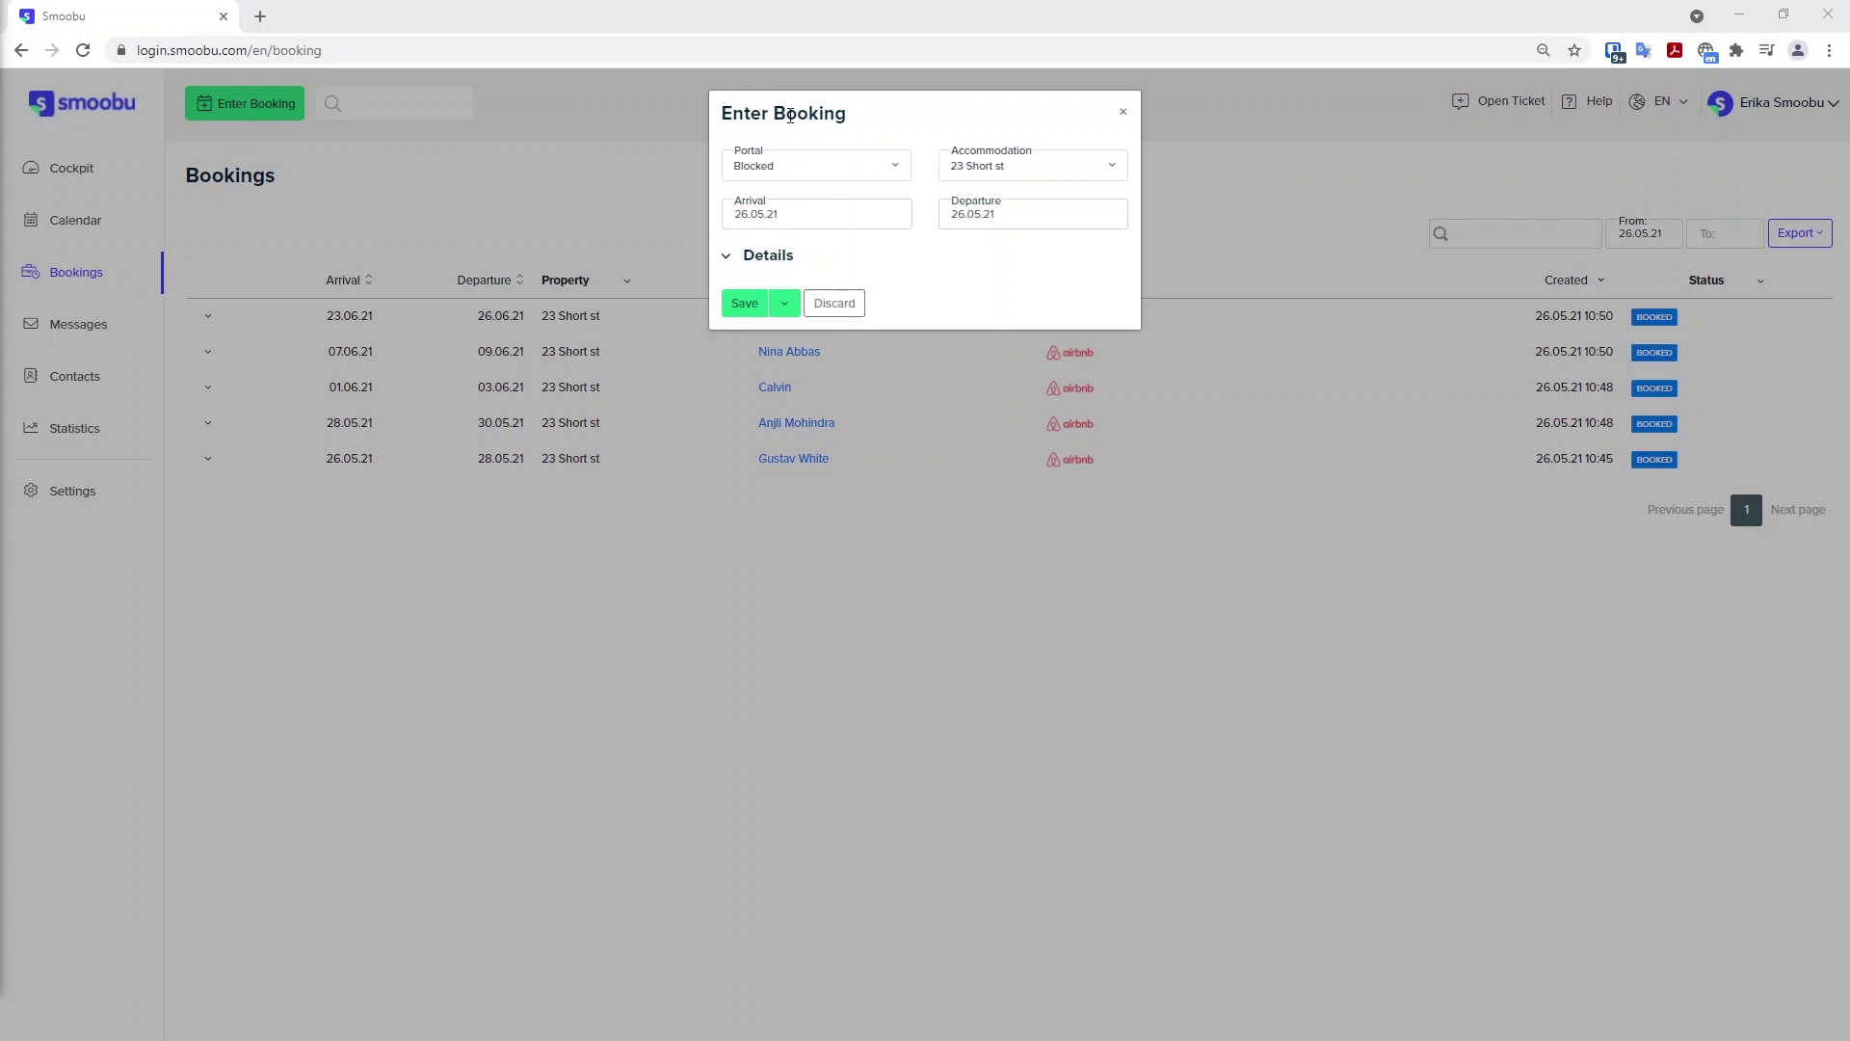
pyautogui.click(837, 305)
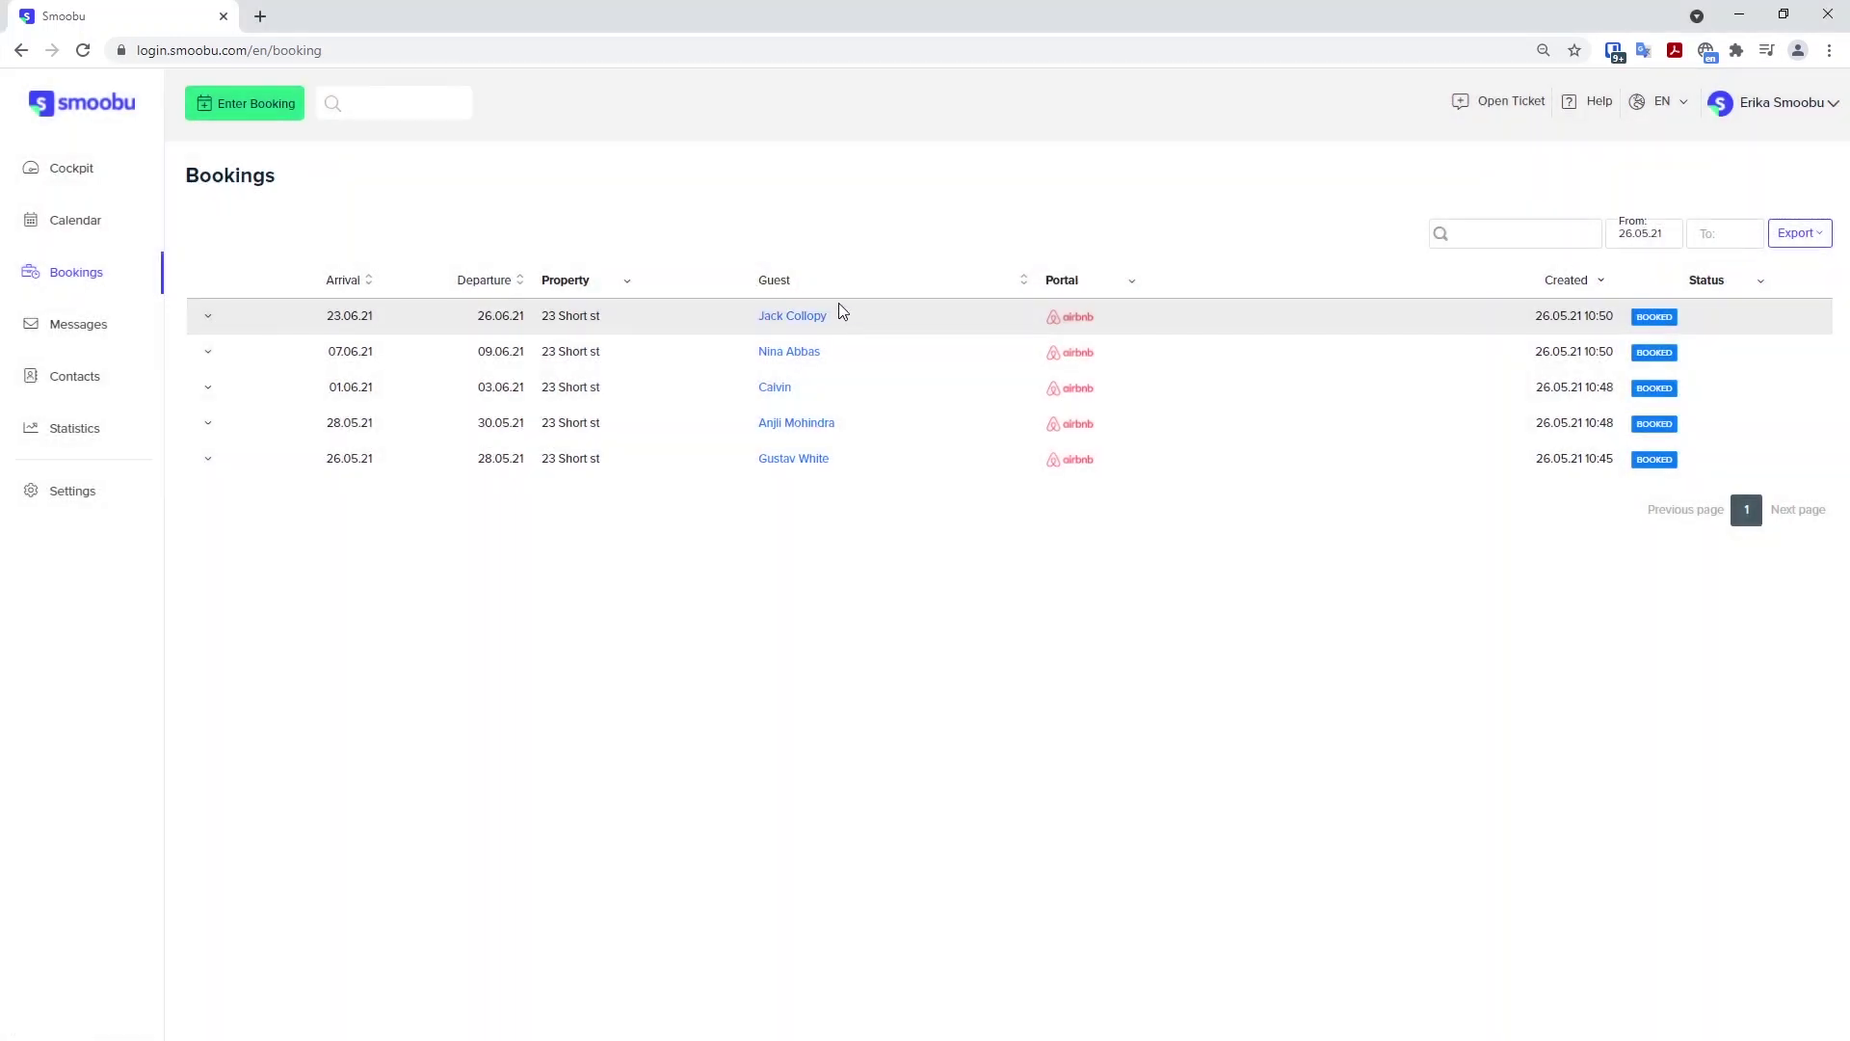
pyautogui.click(55, 171)
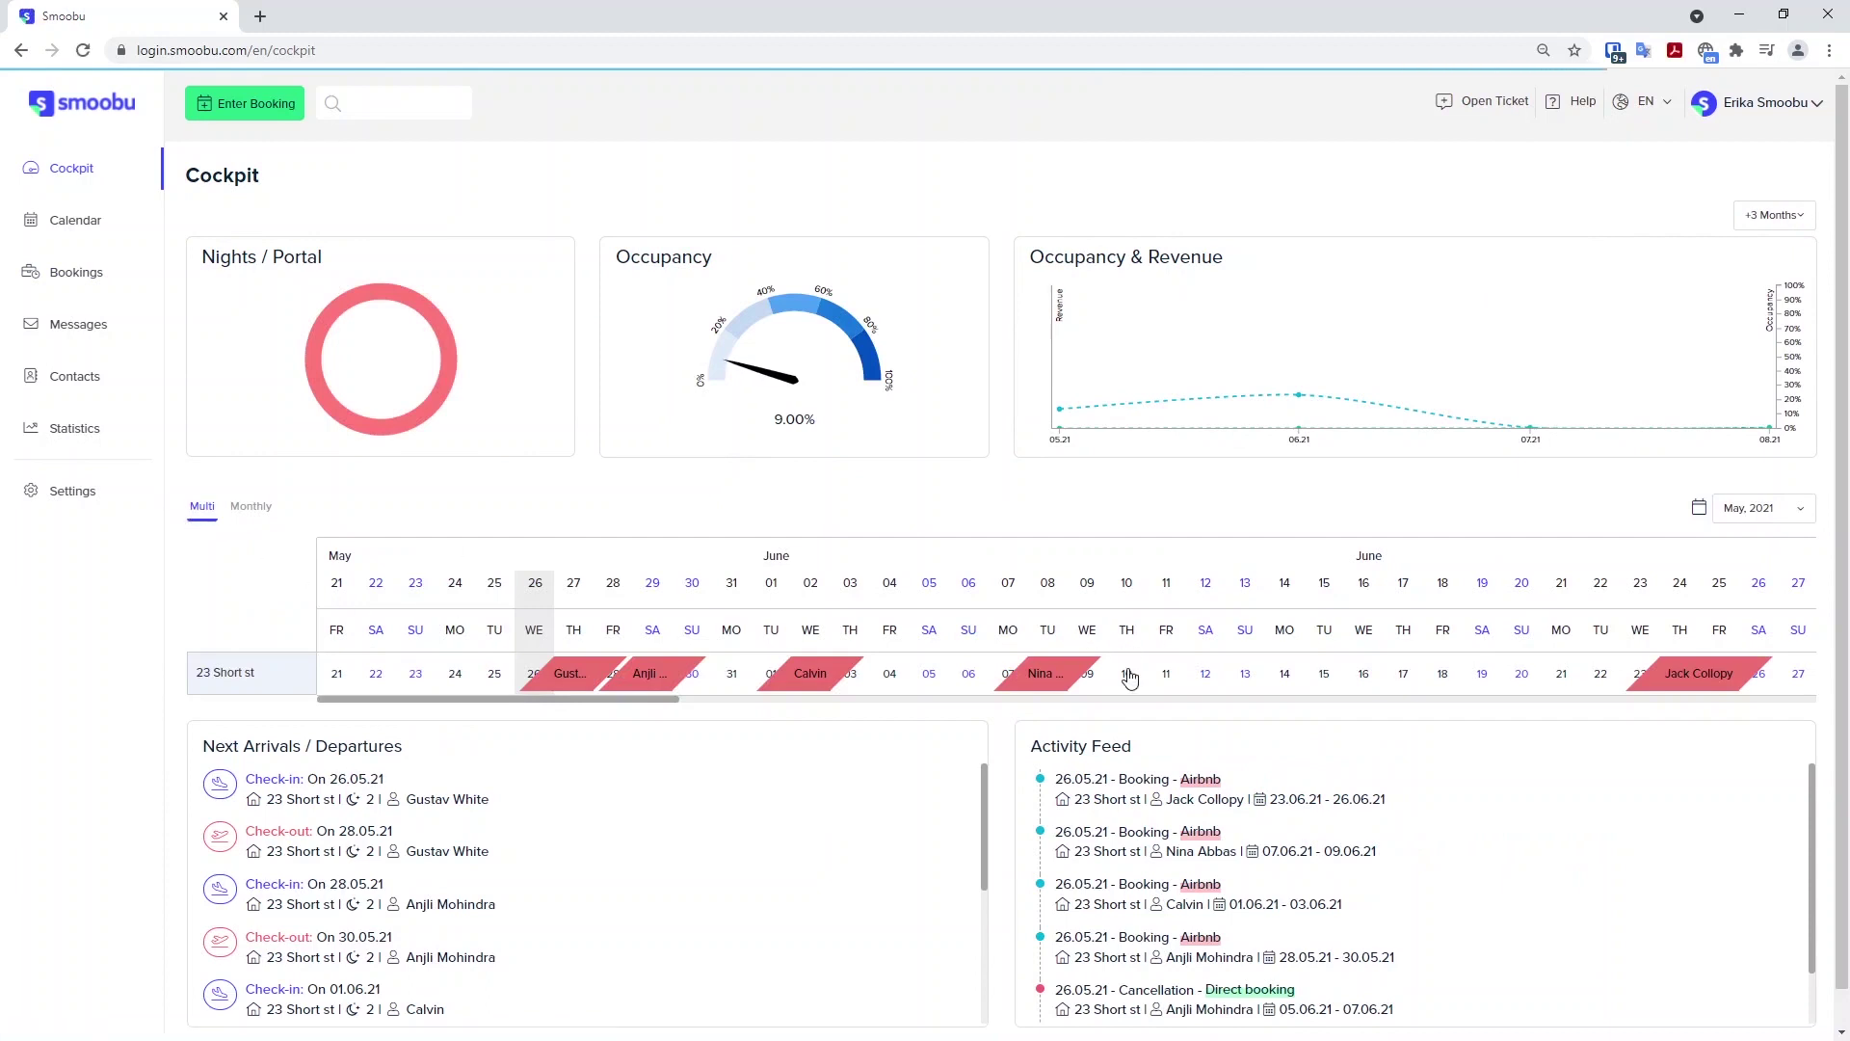
pyautogui.moveTo(1087, 681); pyautogui.dragTo(1325, 671)
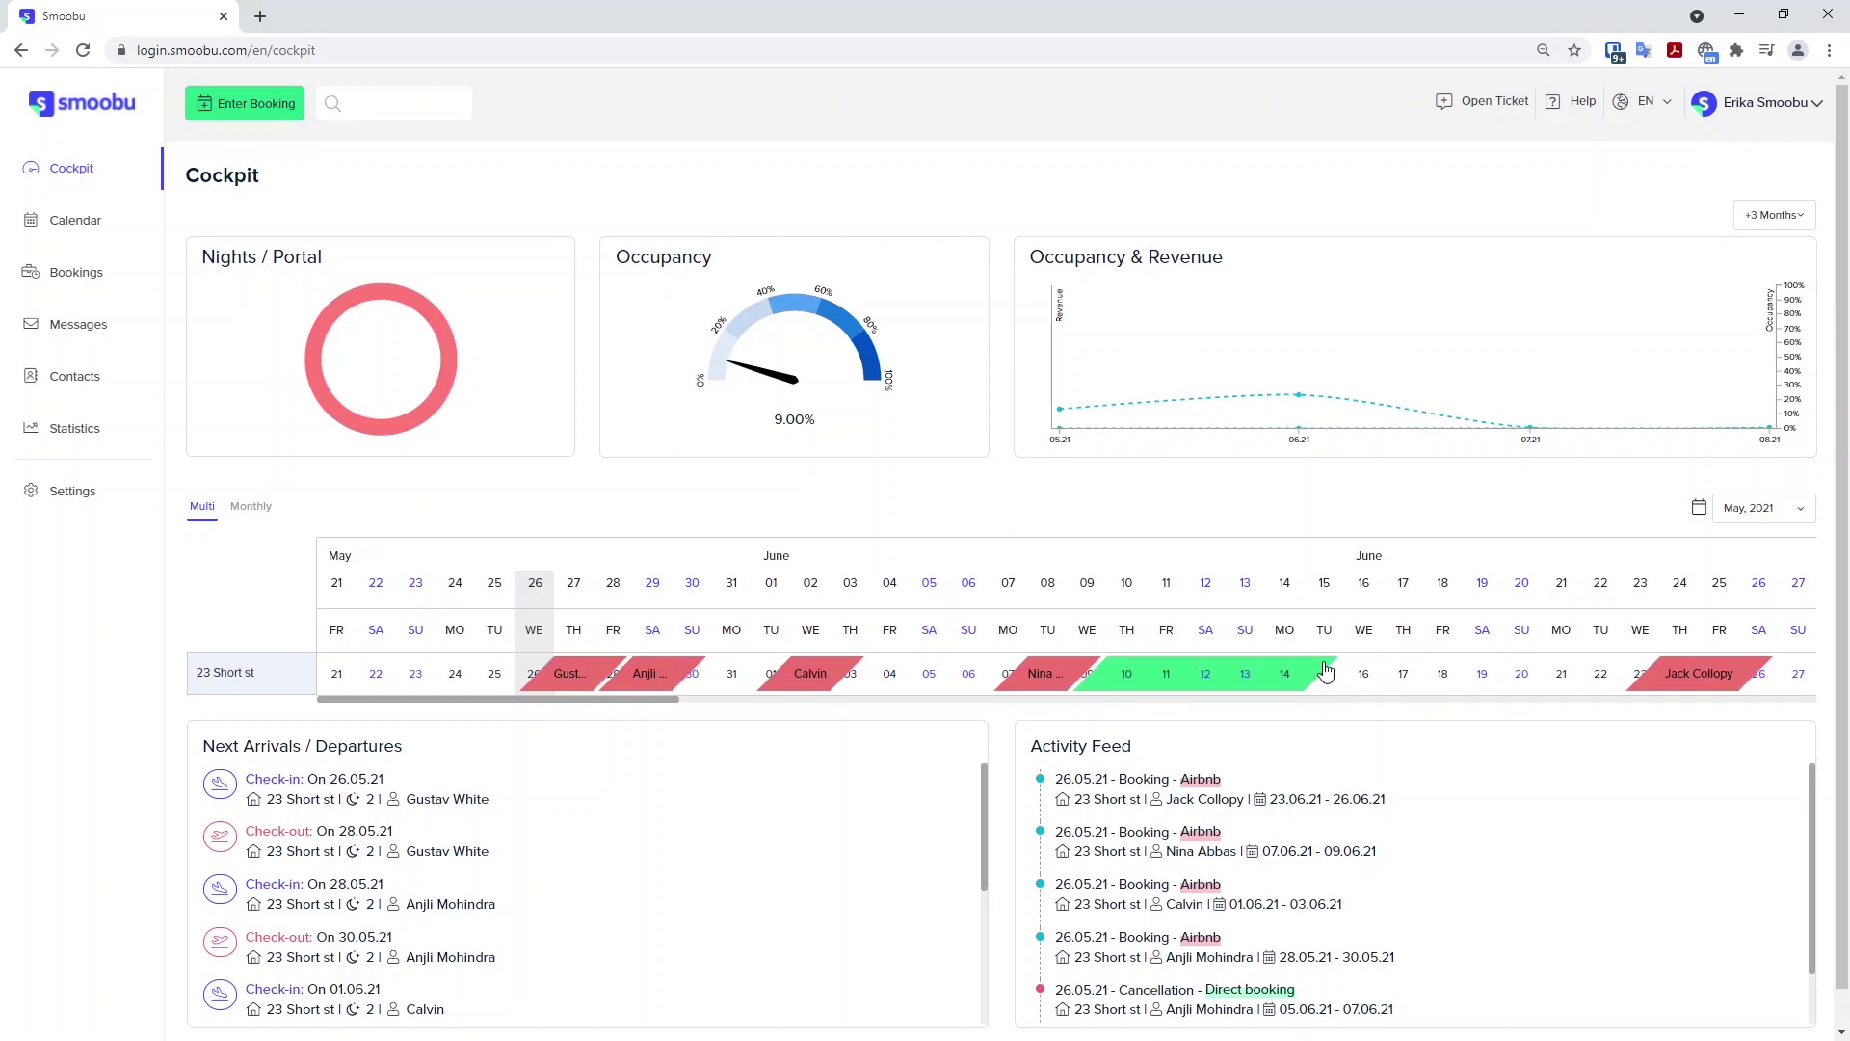
pyautogui.moveTo(1325, 671); pyautogui.dragTo(1325, 668)
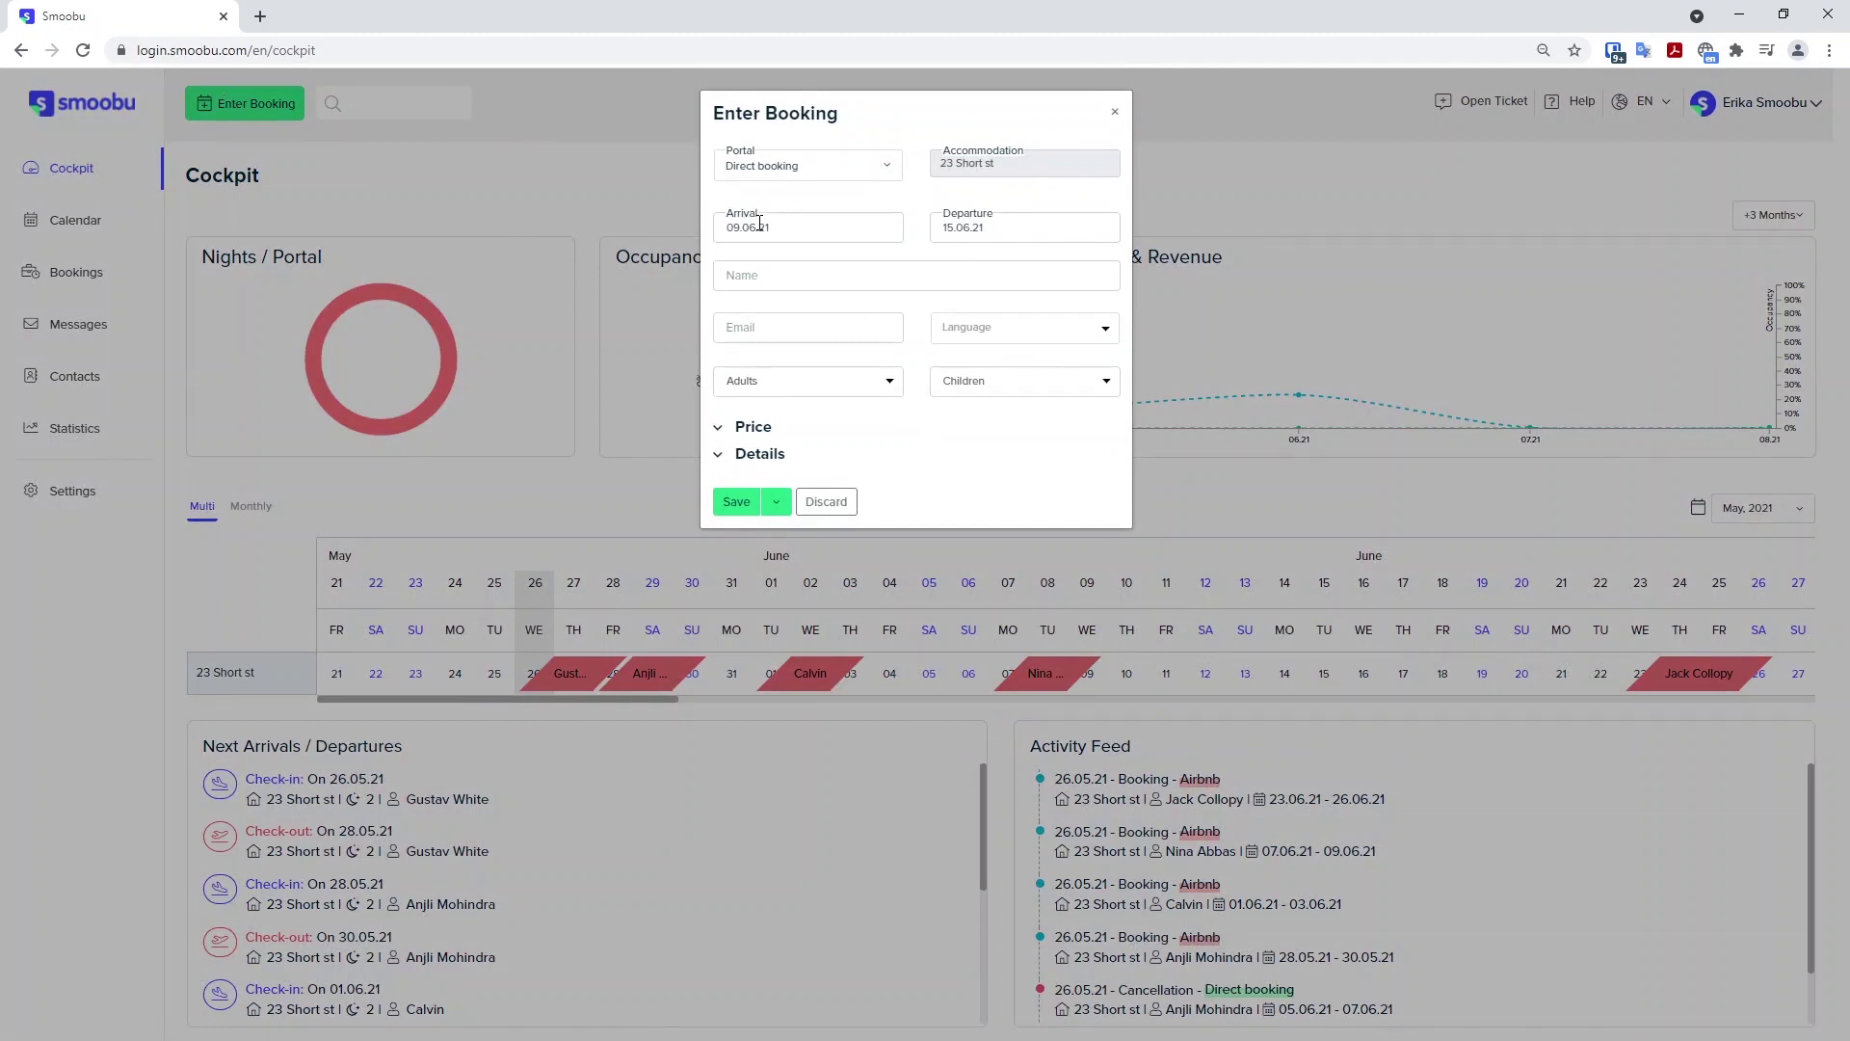
# Enter the guest's full name and save the 09–15 June direct booking.
pyautogui.click(797, 270)
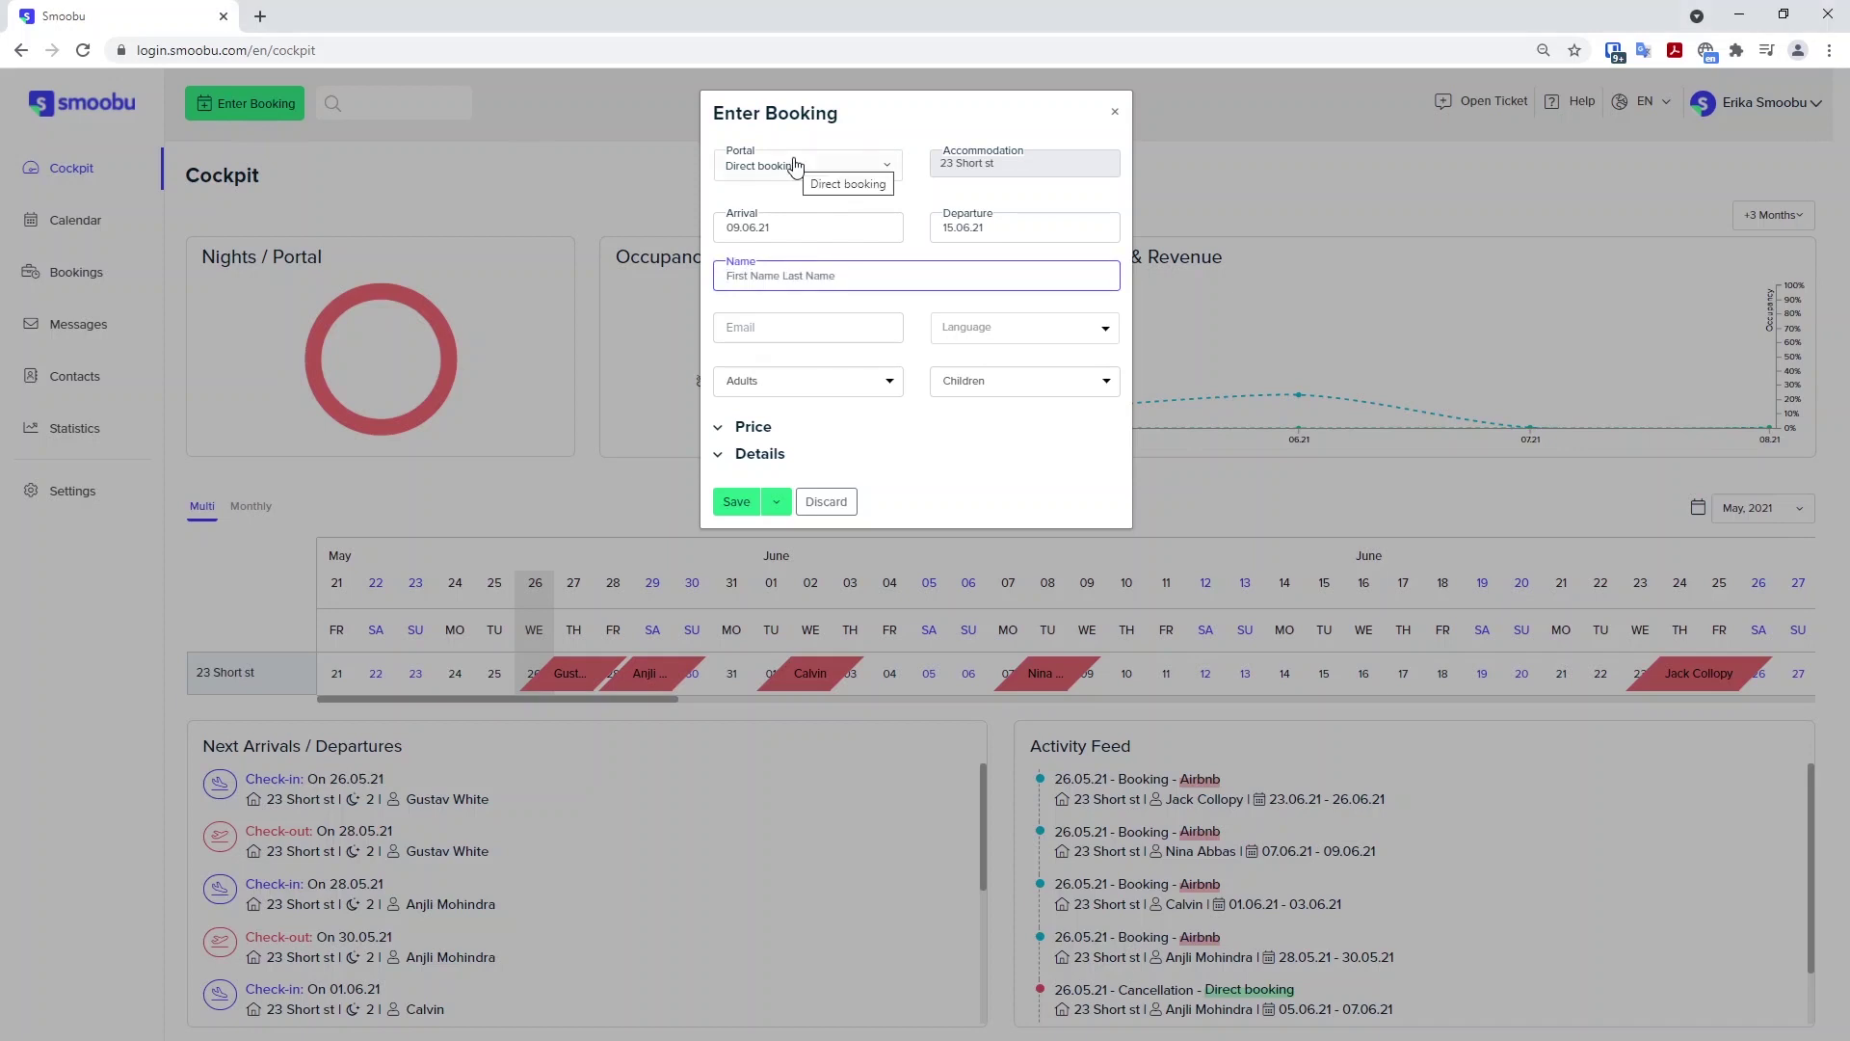
pyautogui.click(731, 454)
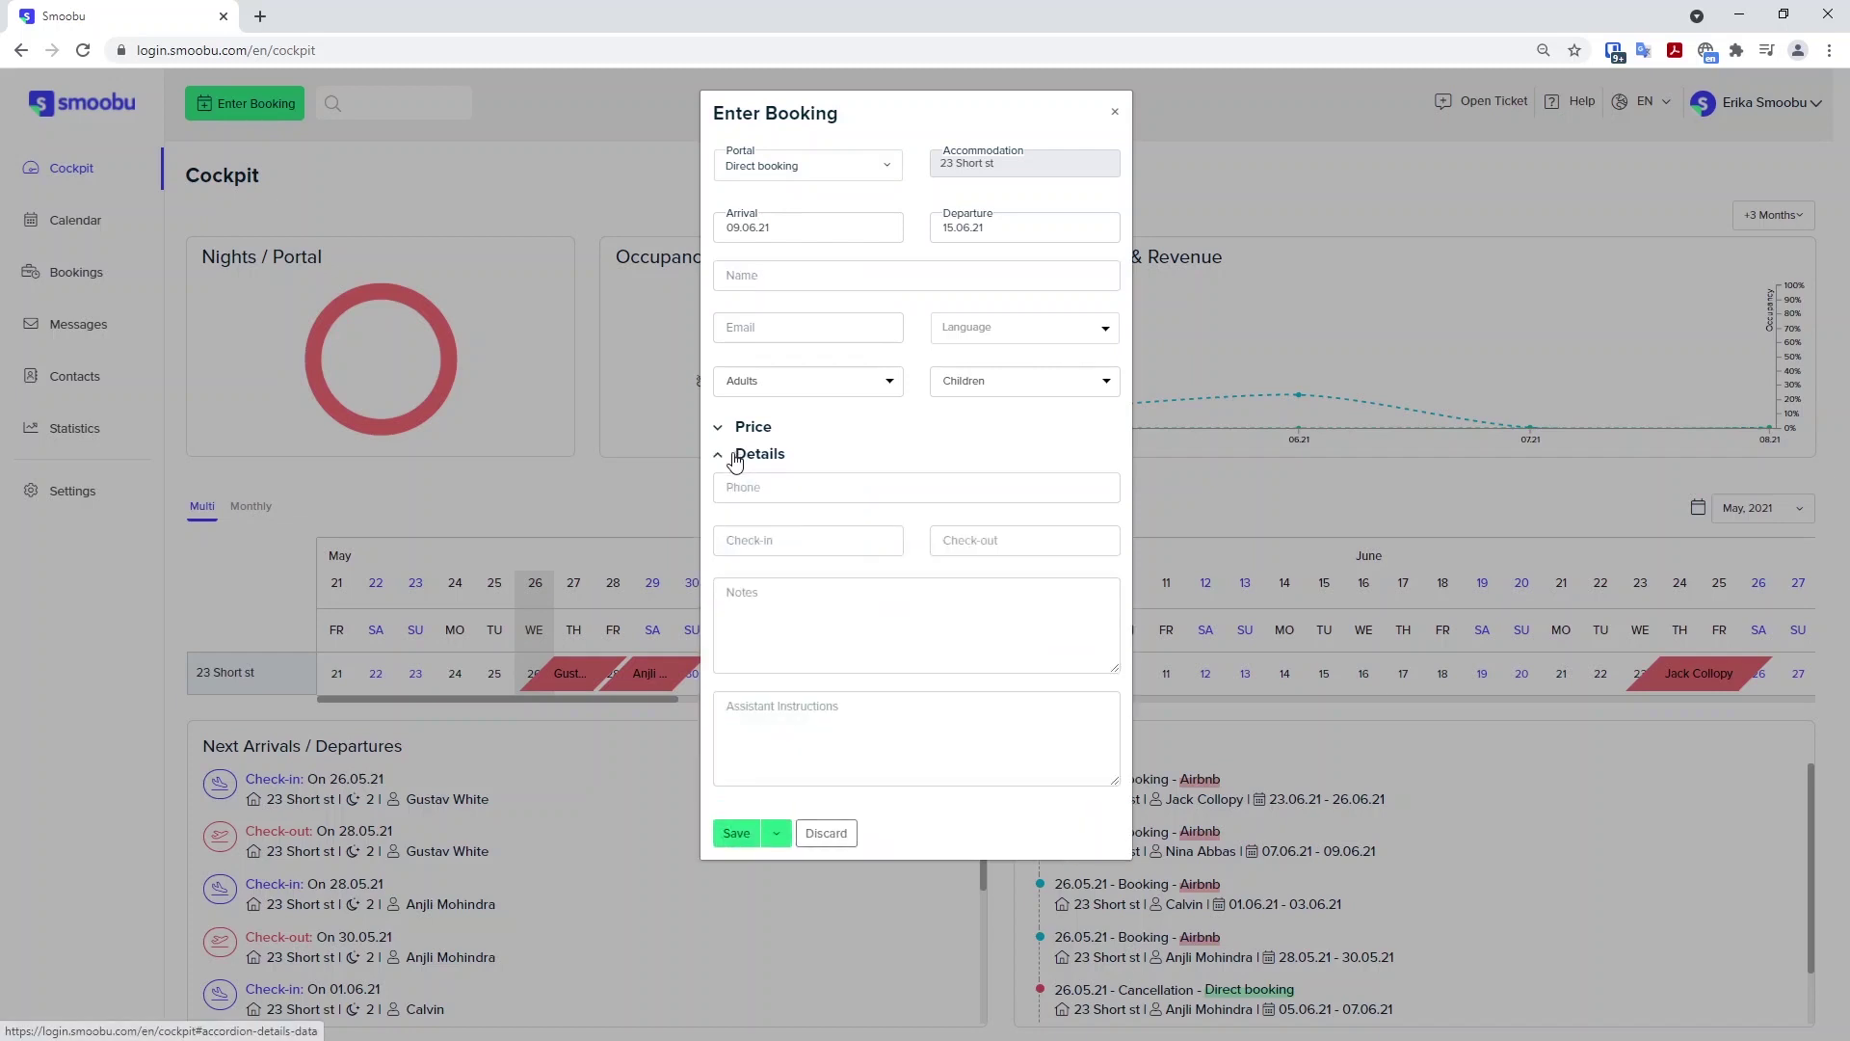
pyautogui.click(728, 429)
pyautogui.click(729, 430)
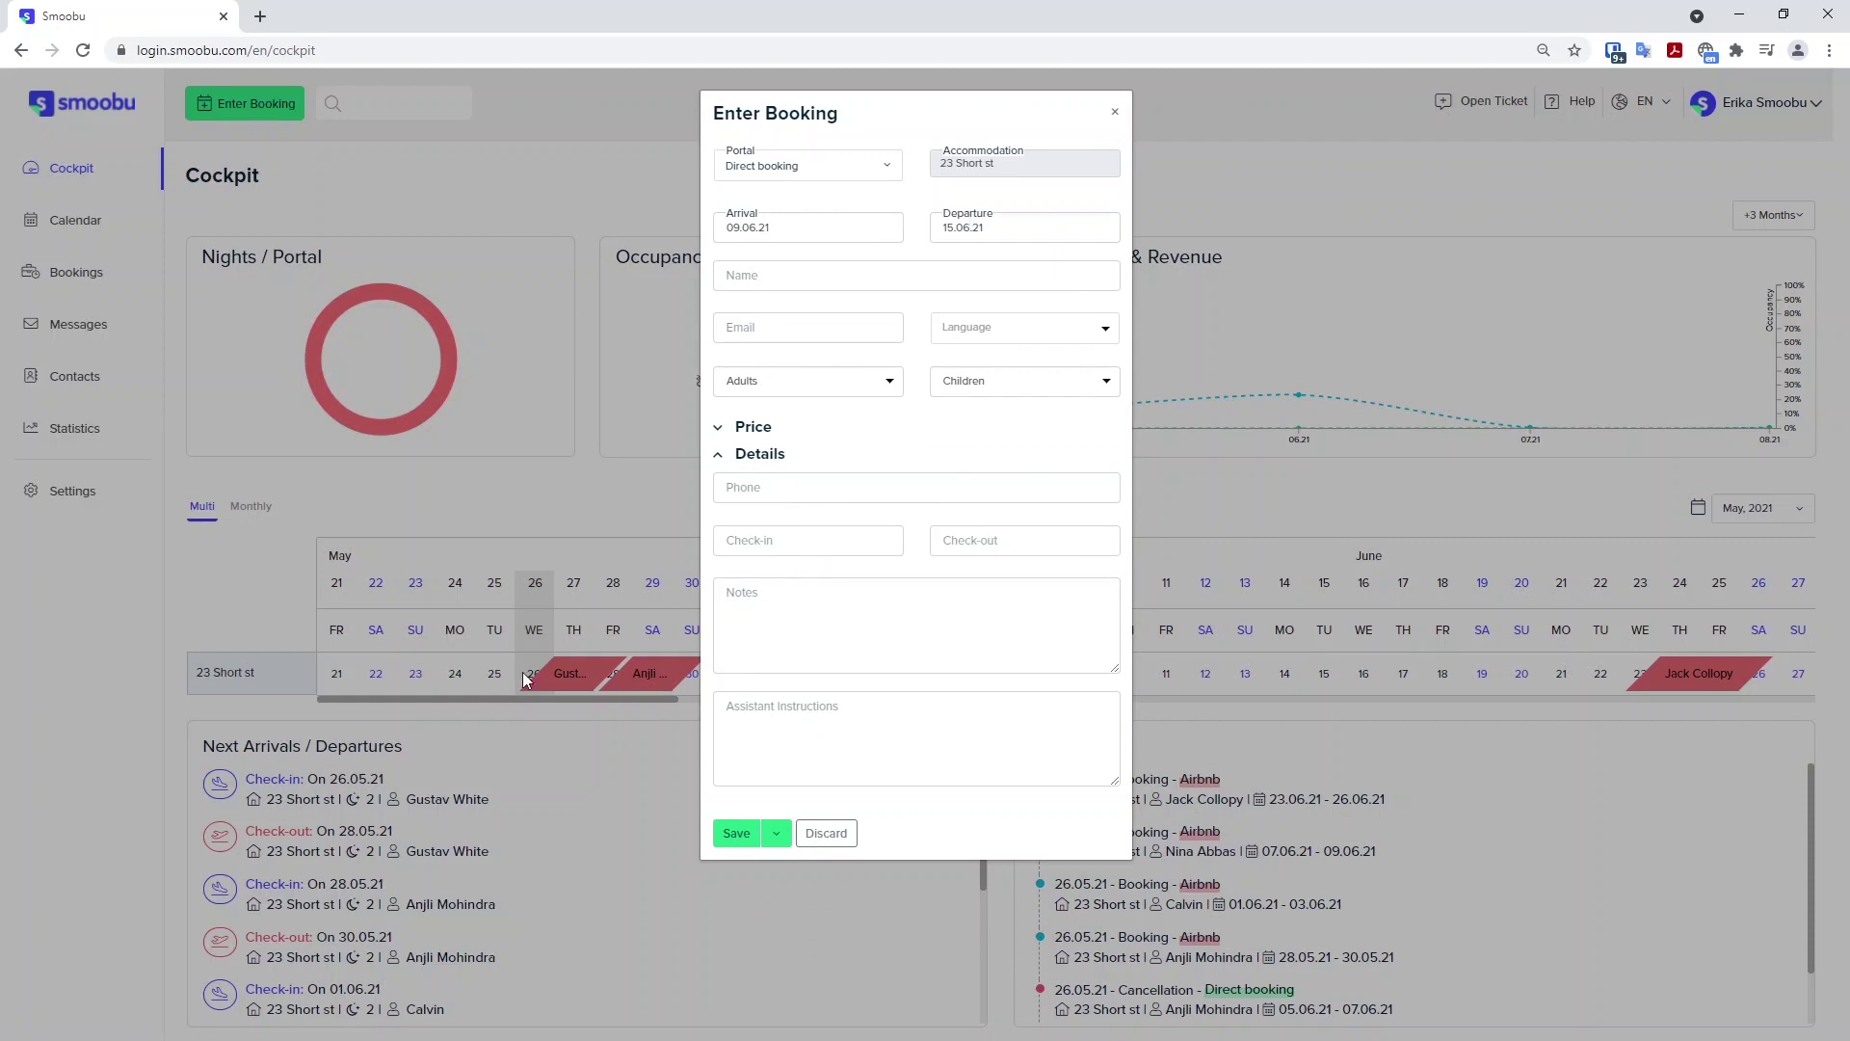
pyautogui.click(719, 456)
pyautogui.click(757, 268)
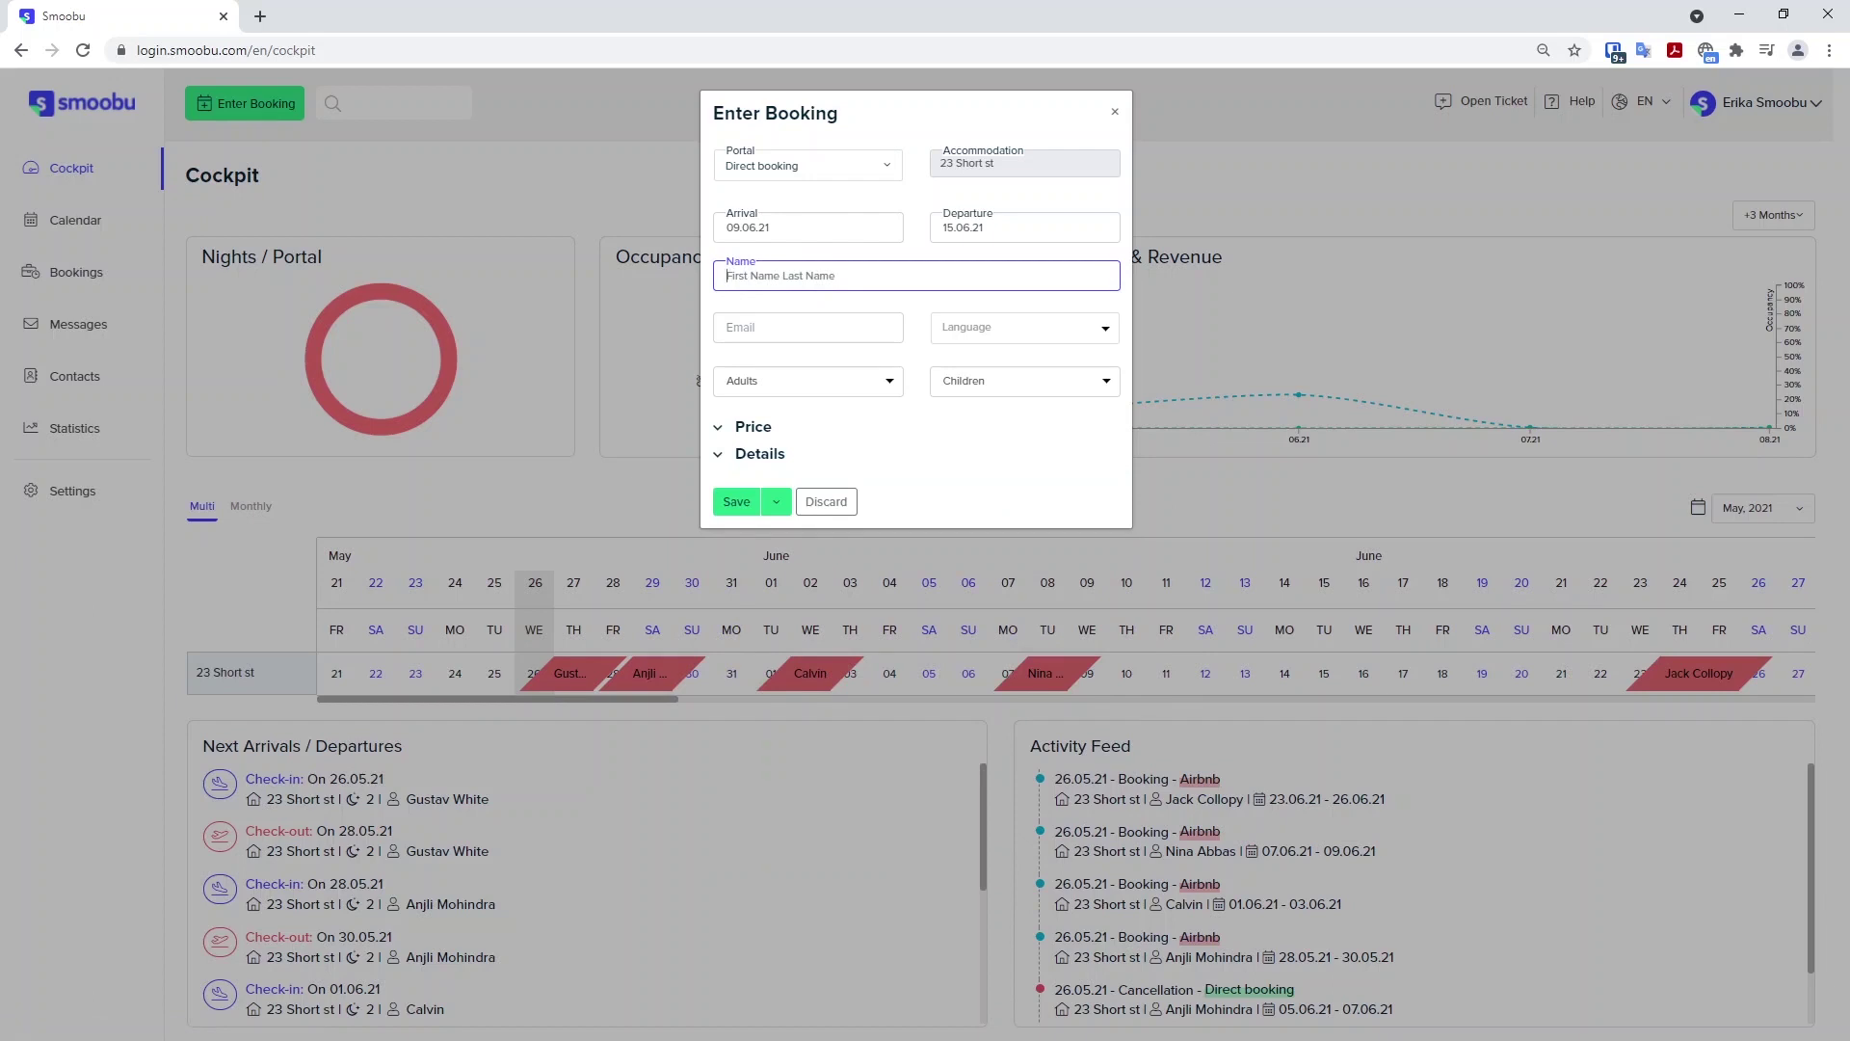
pyautogui.click(738, 503)
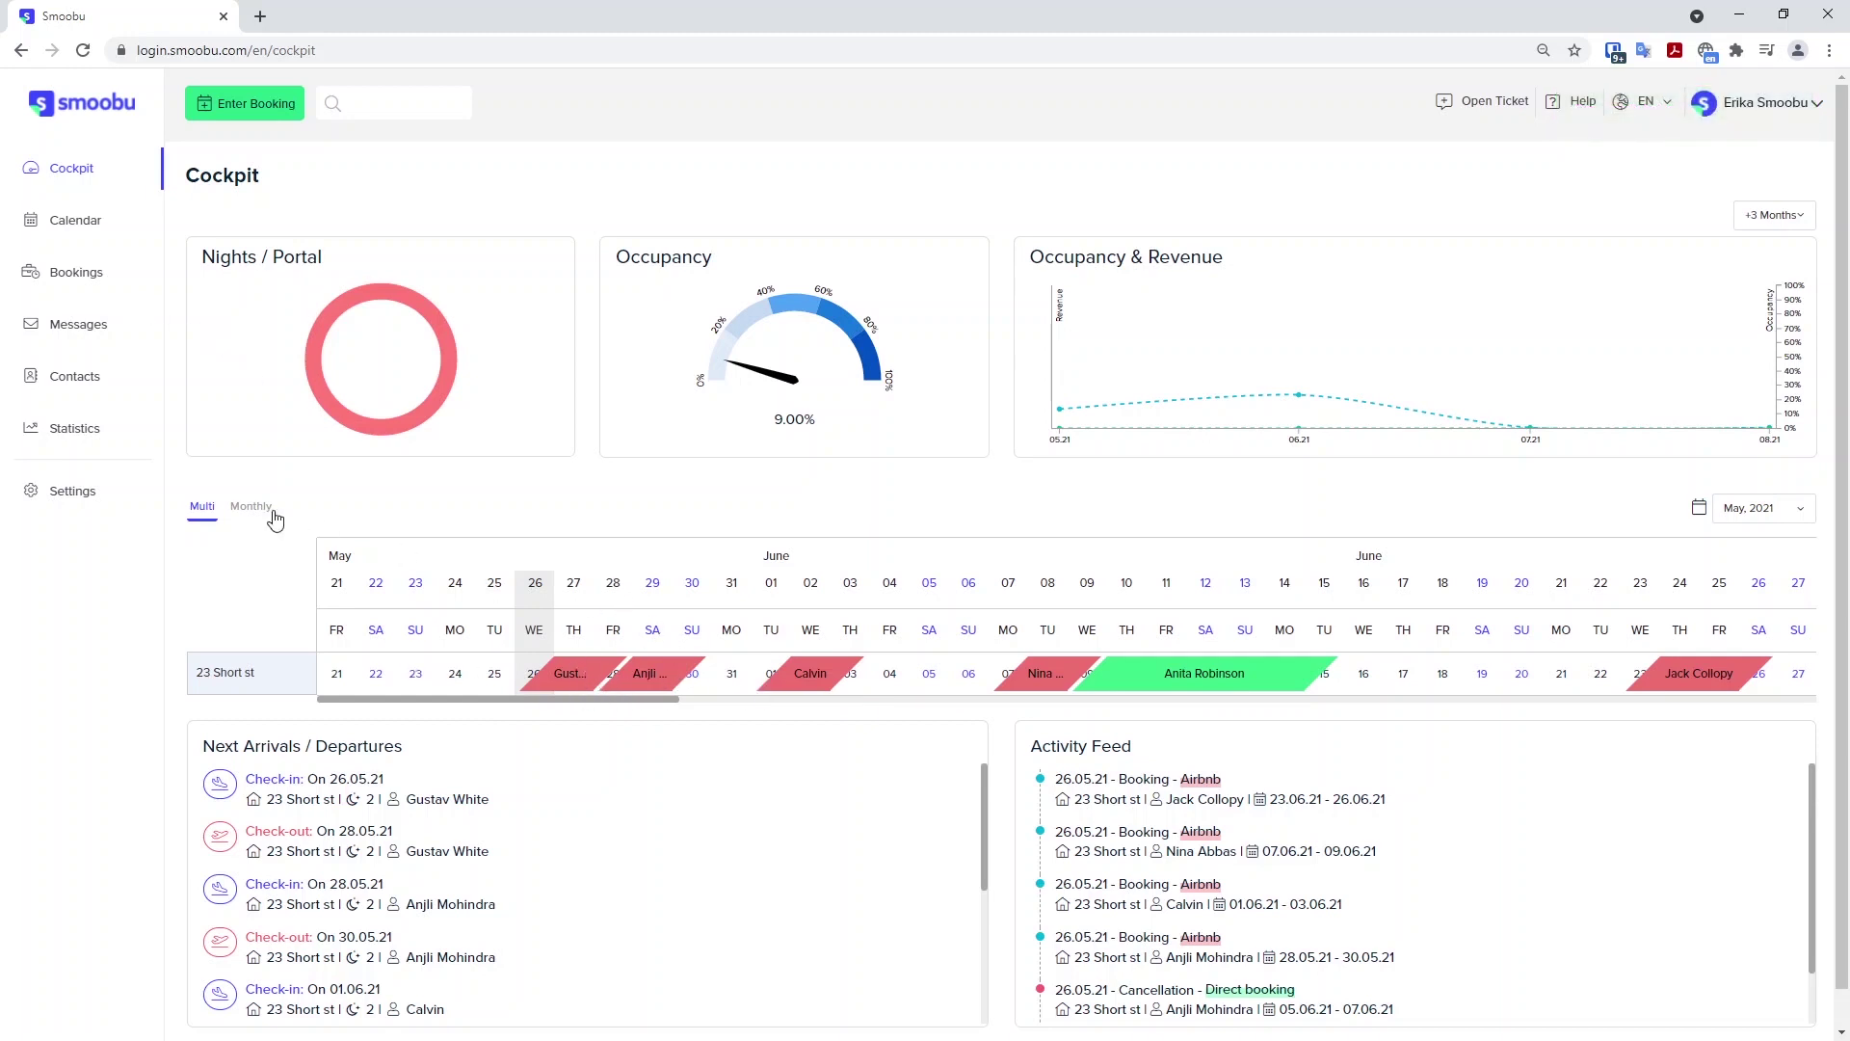
pyautogui.click(55, 277)
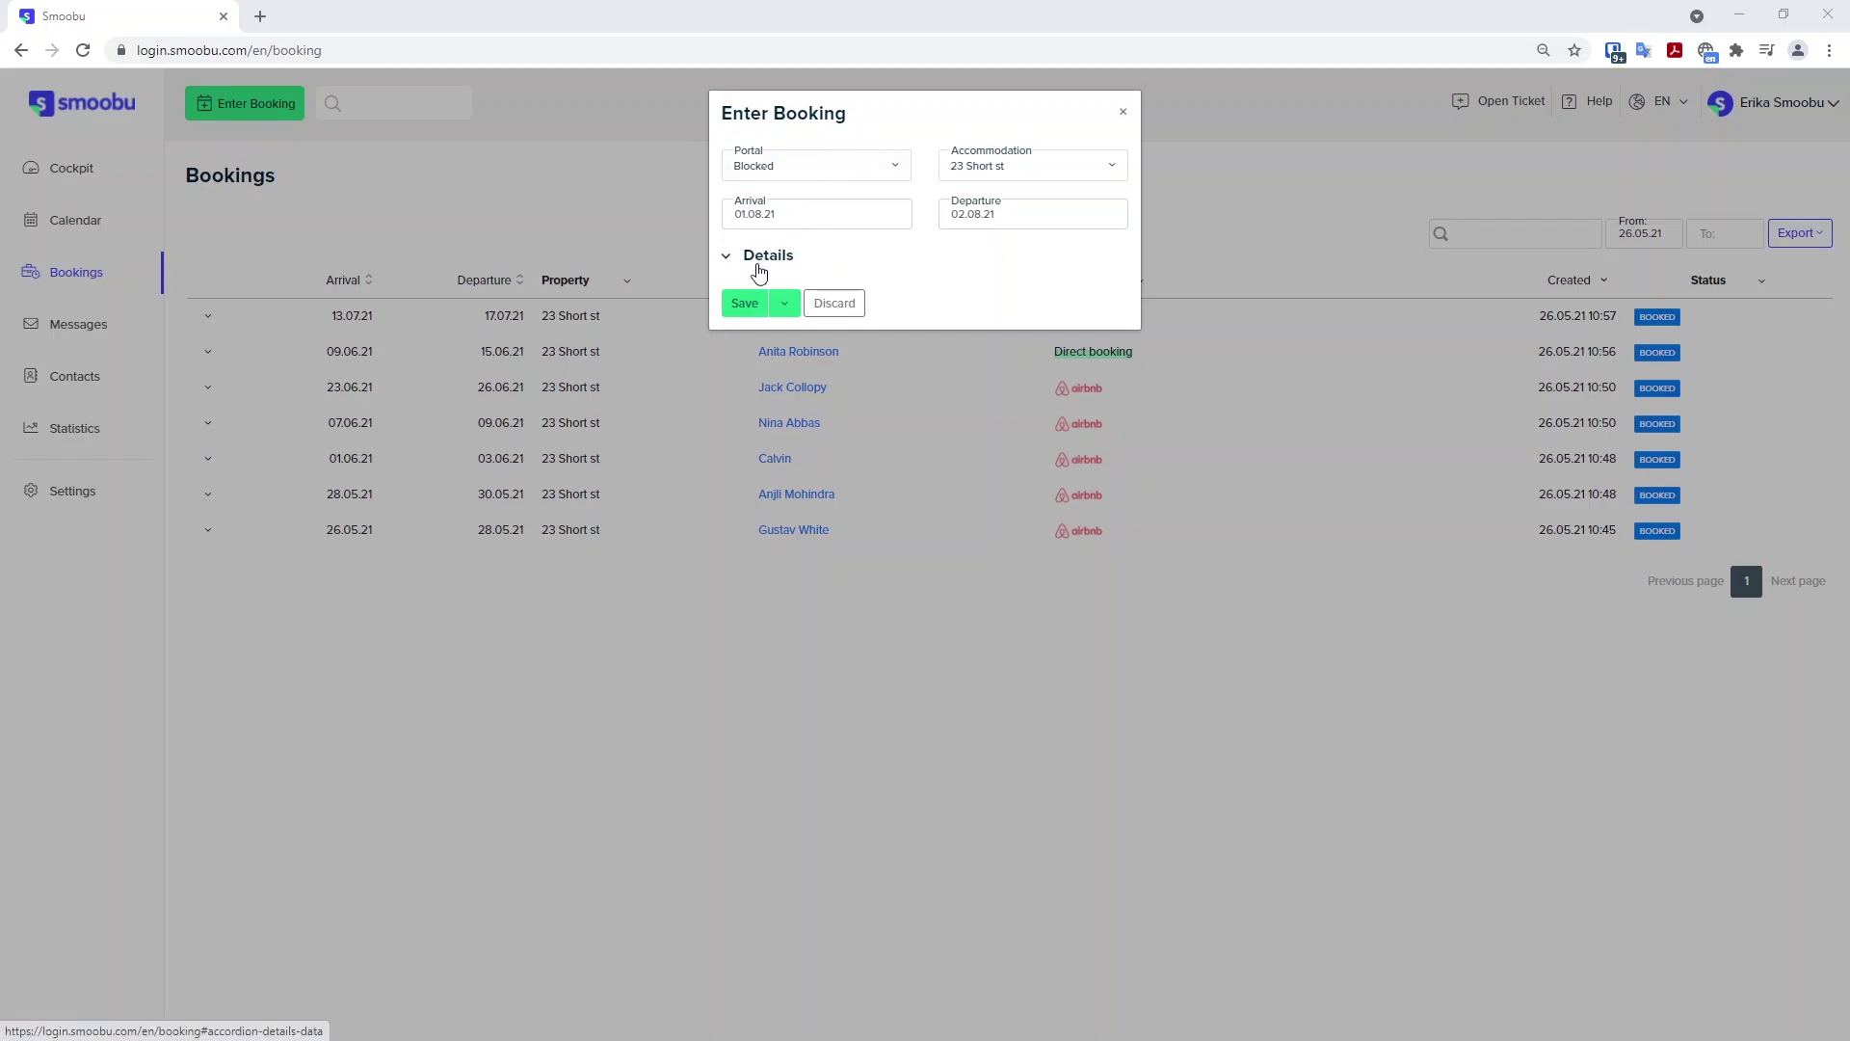
pyautogui.click(749, 303)
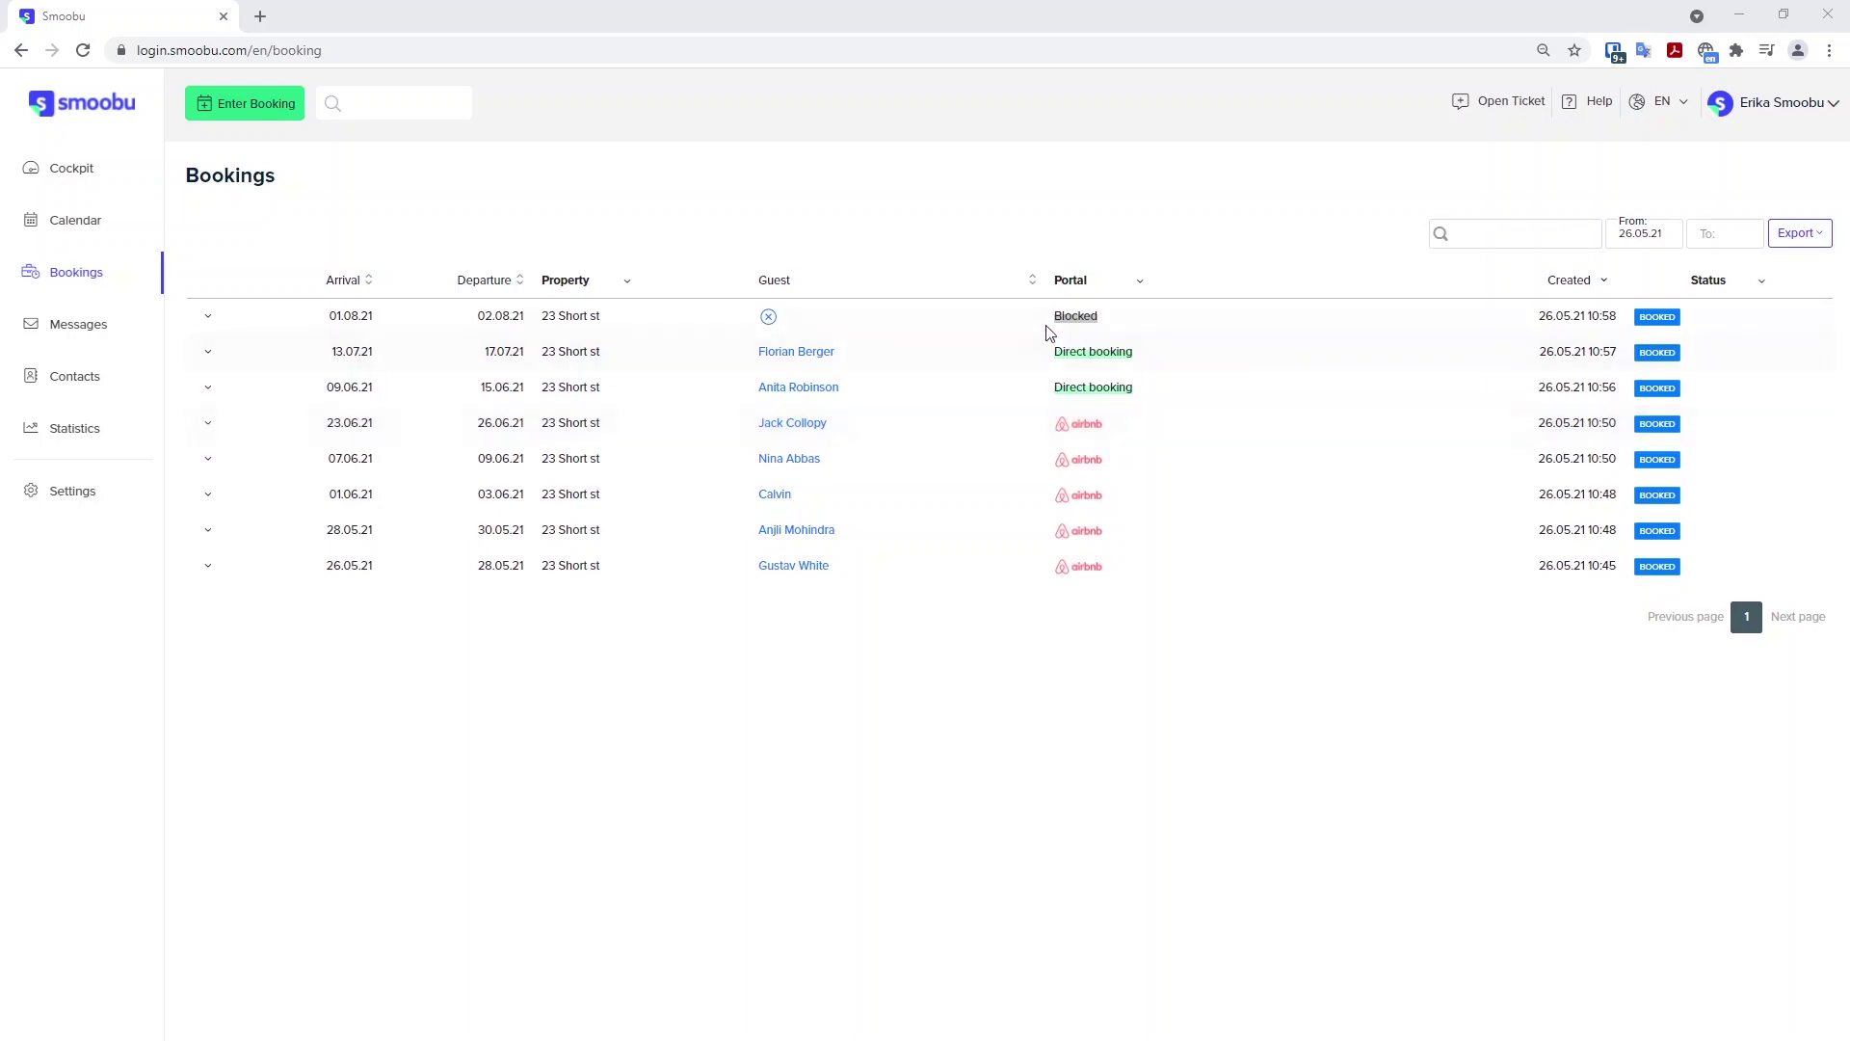
# Return to the Cockpit and open a support ticket from the top bar.
pyautogui.click(65, 172)
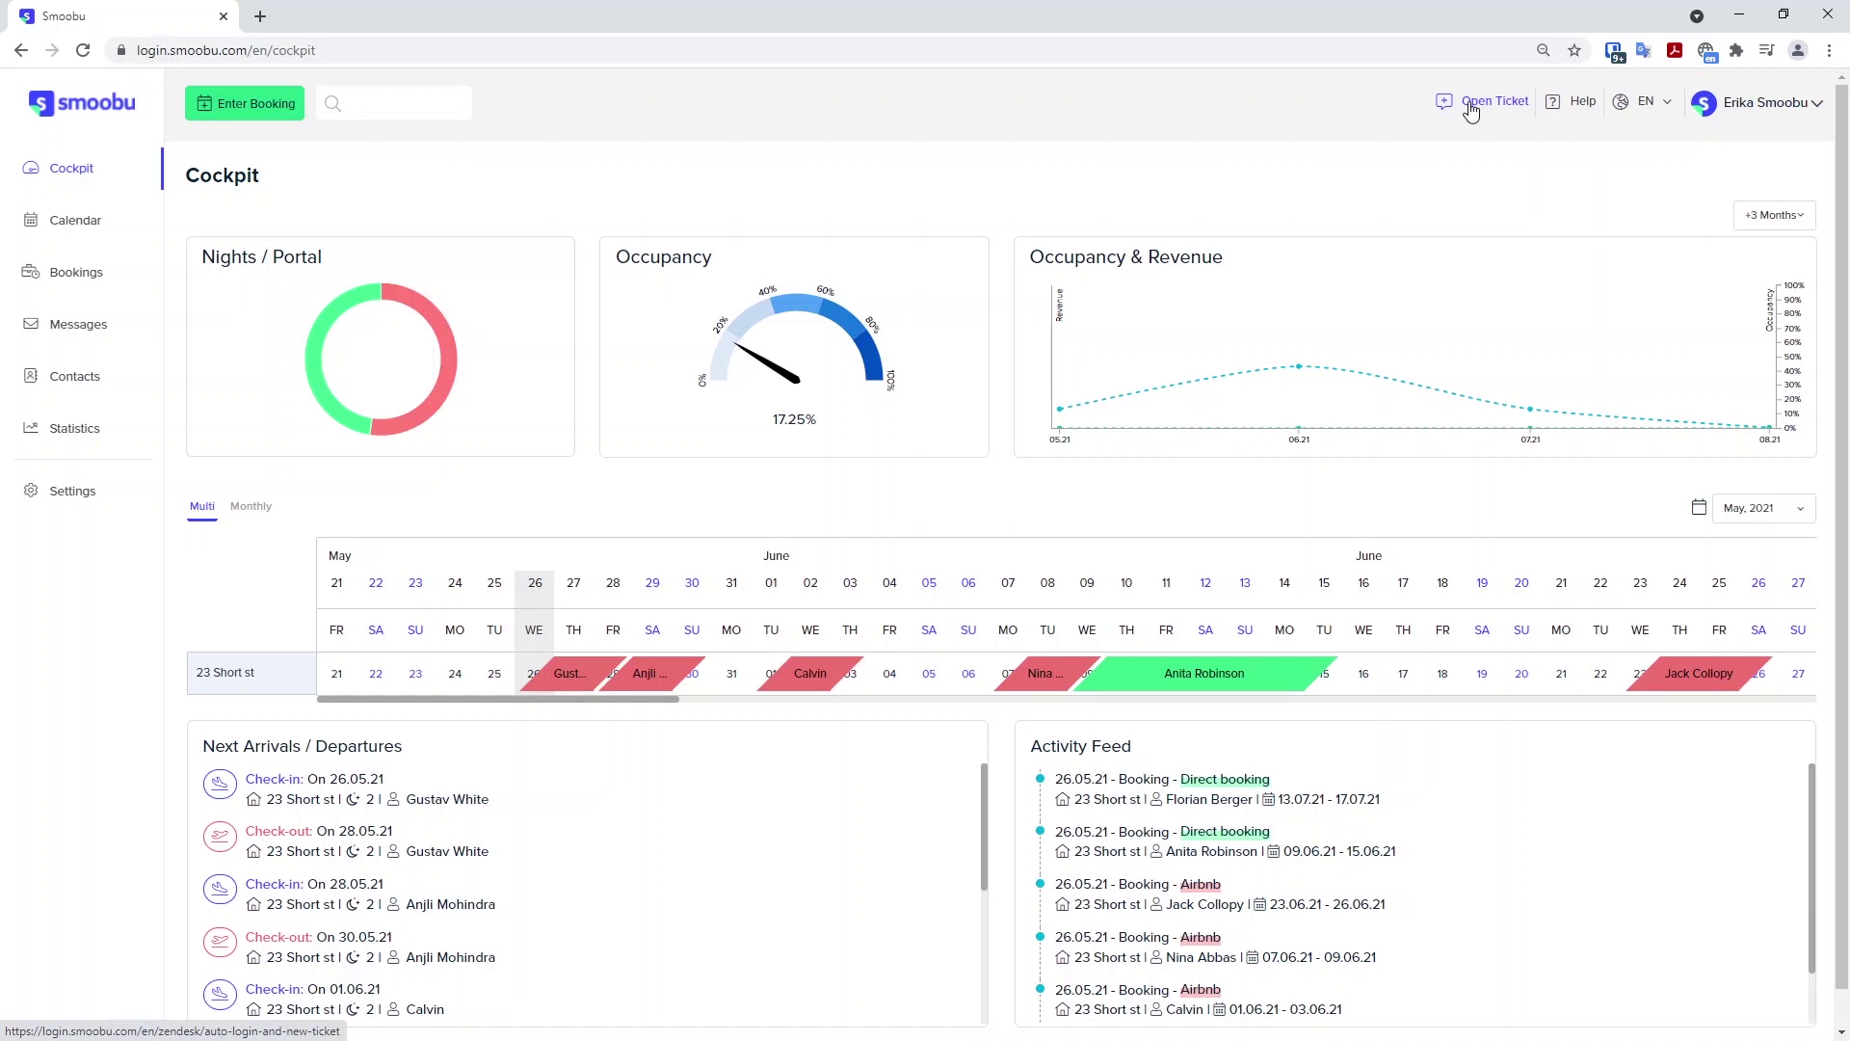
pyautogui.click(1472, 106)
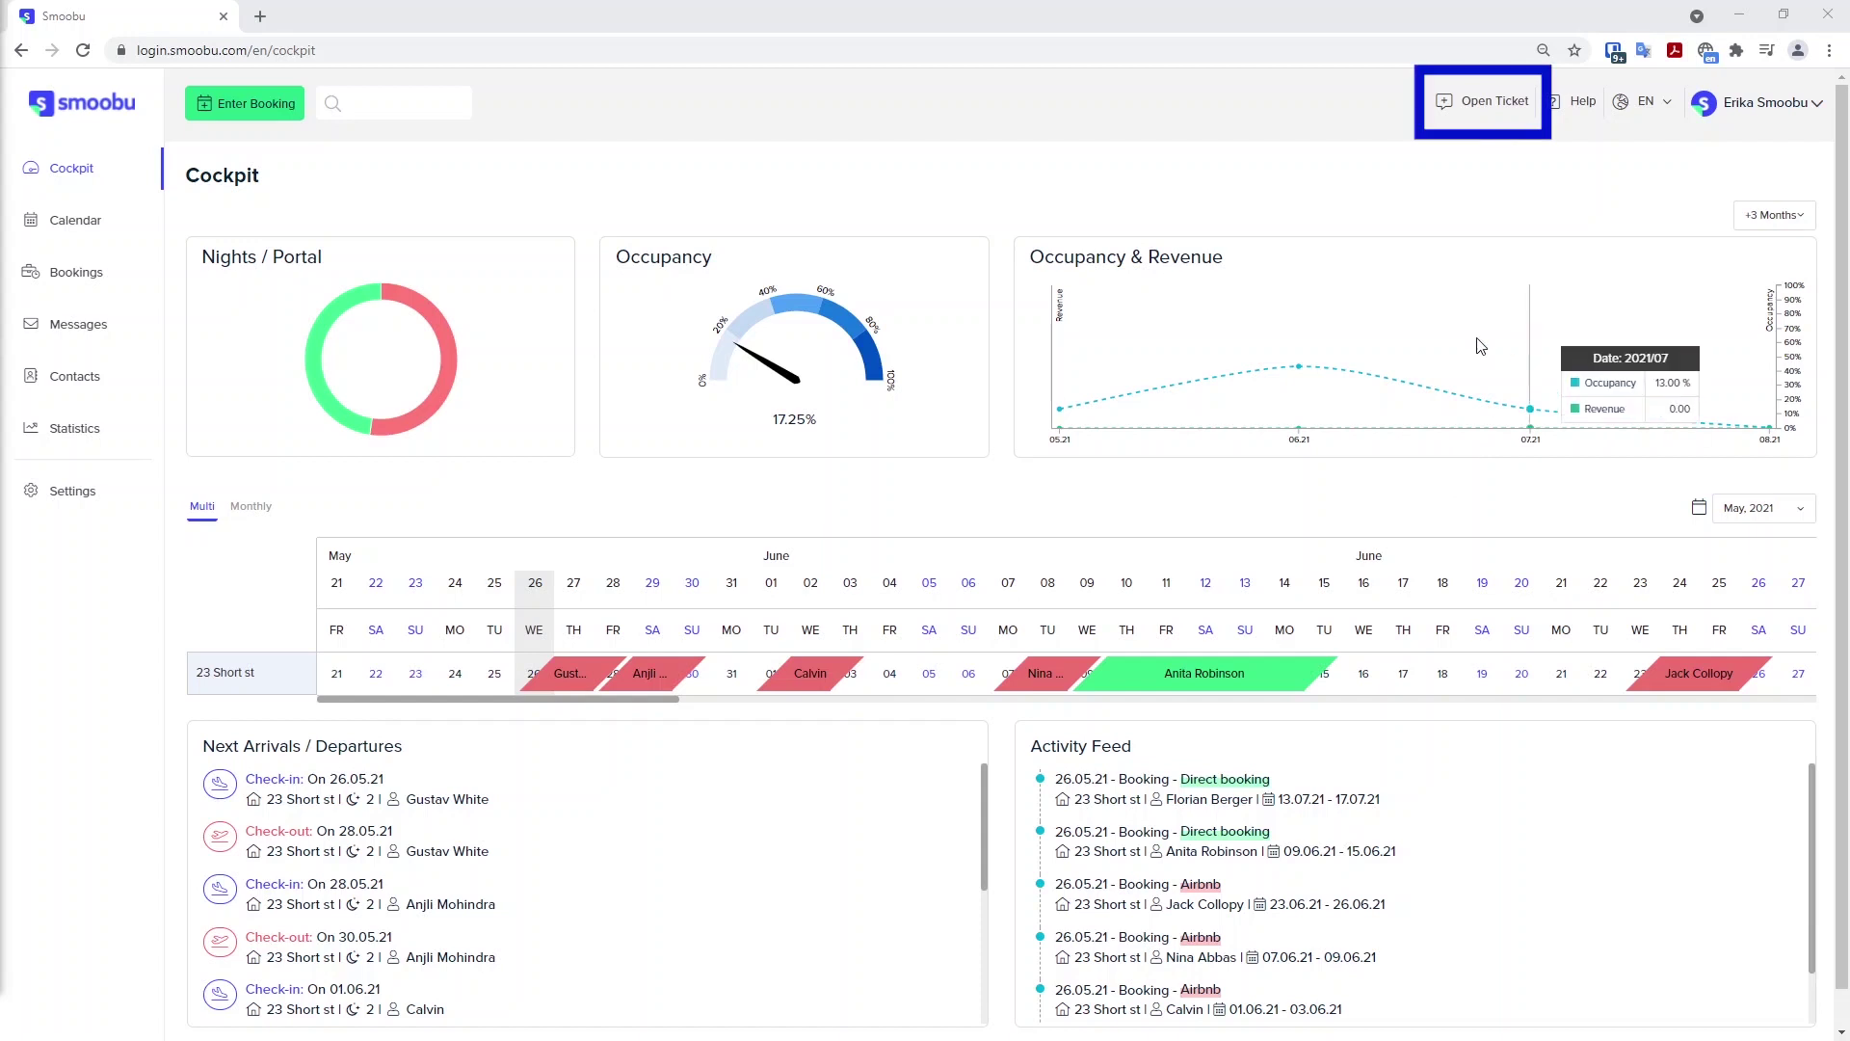
# Draft a request titled 'Send initial availability' with a pasted description, then close the tab.
pyautogui.click(1485, 108)
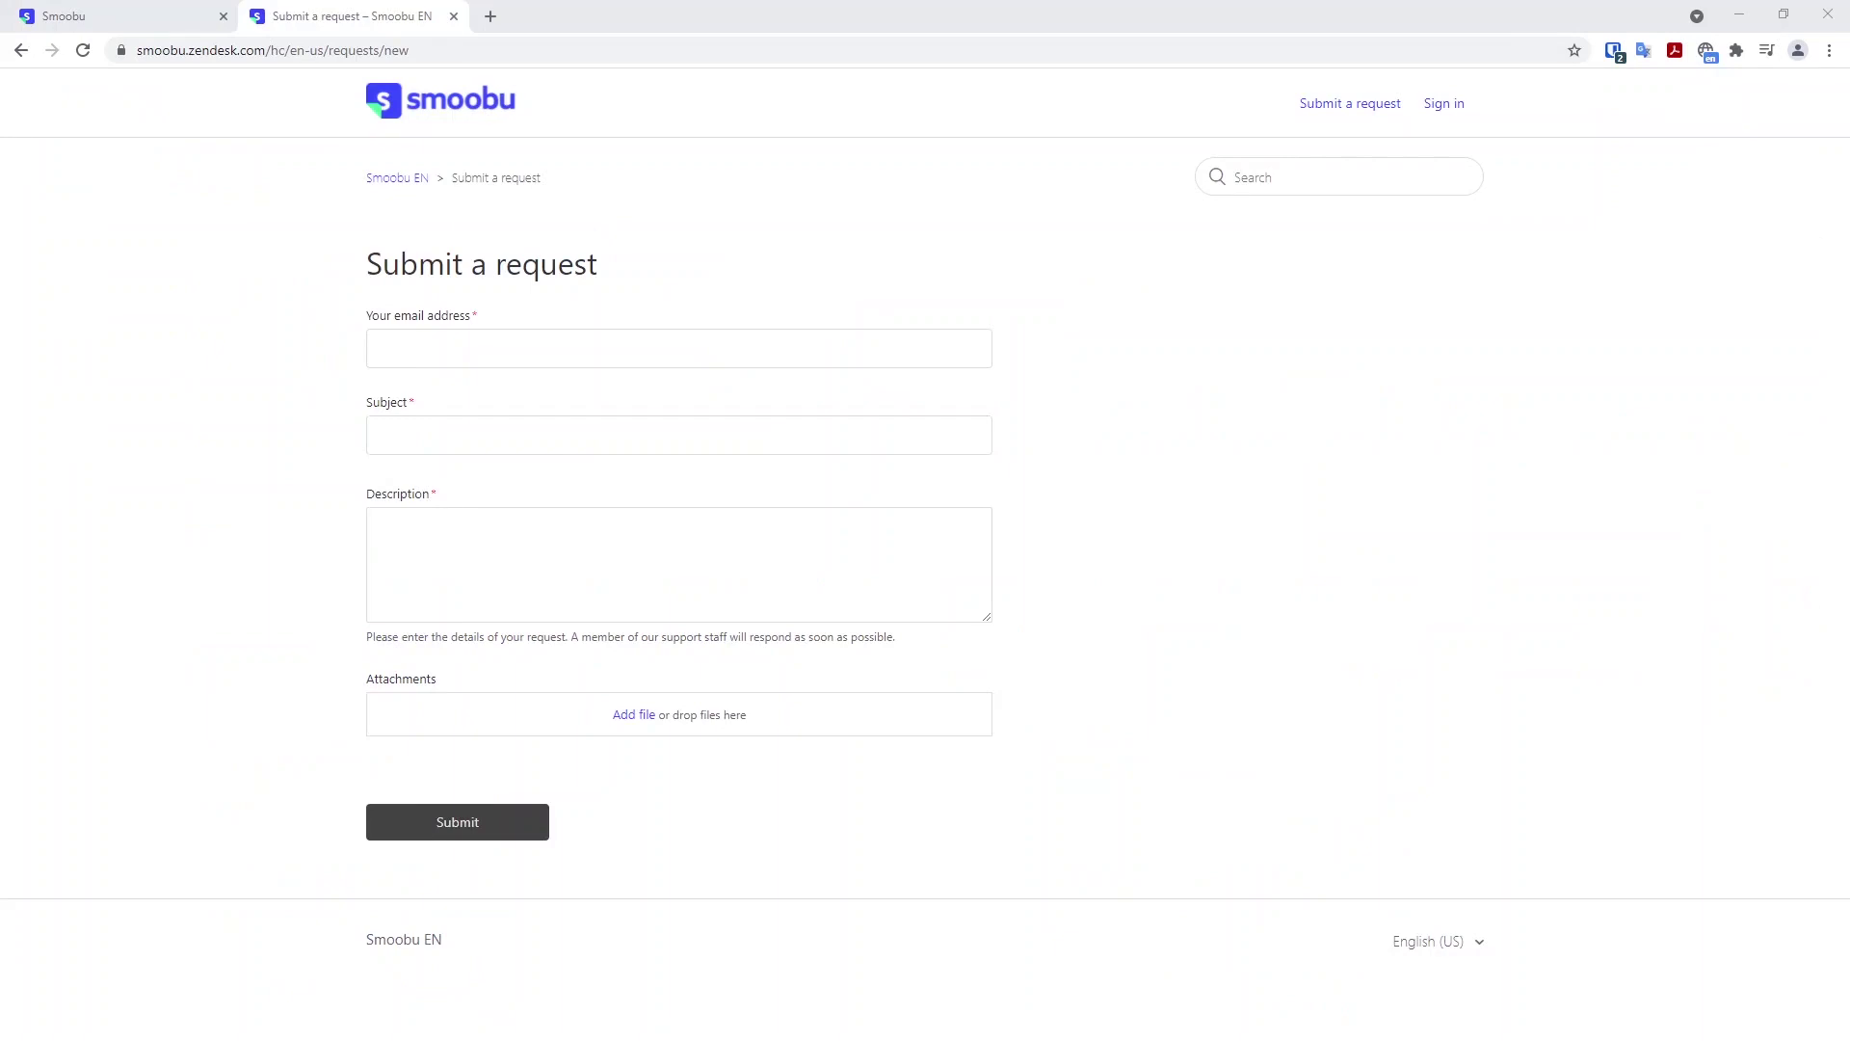
pyautogui.click(489, 437)
pyautogui.write('Send initial availability')
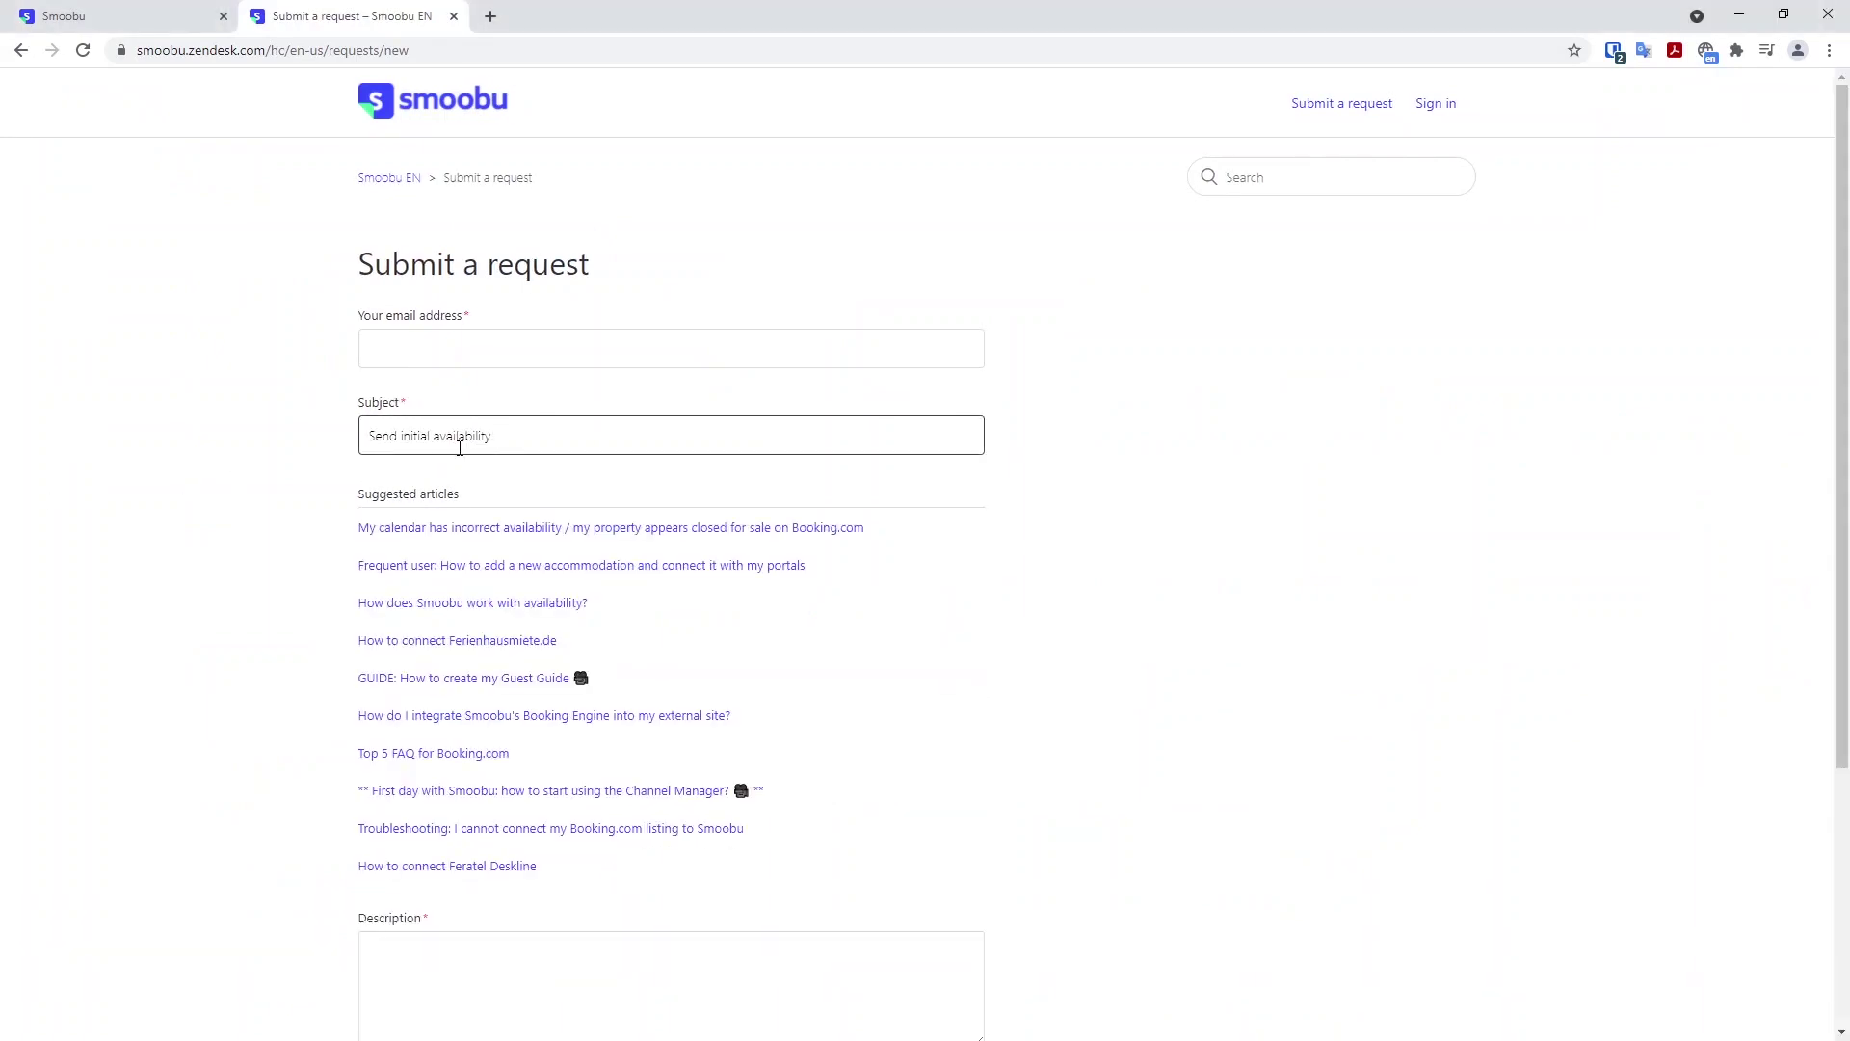
pyautogui.scroll(-2, 528, 479)
pyautogui.click(471, 765)
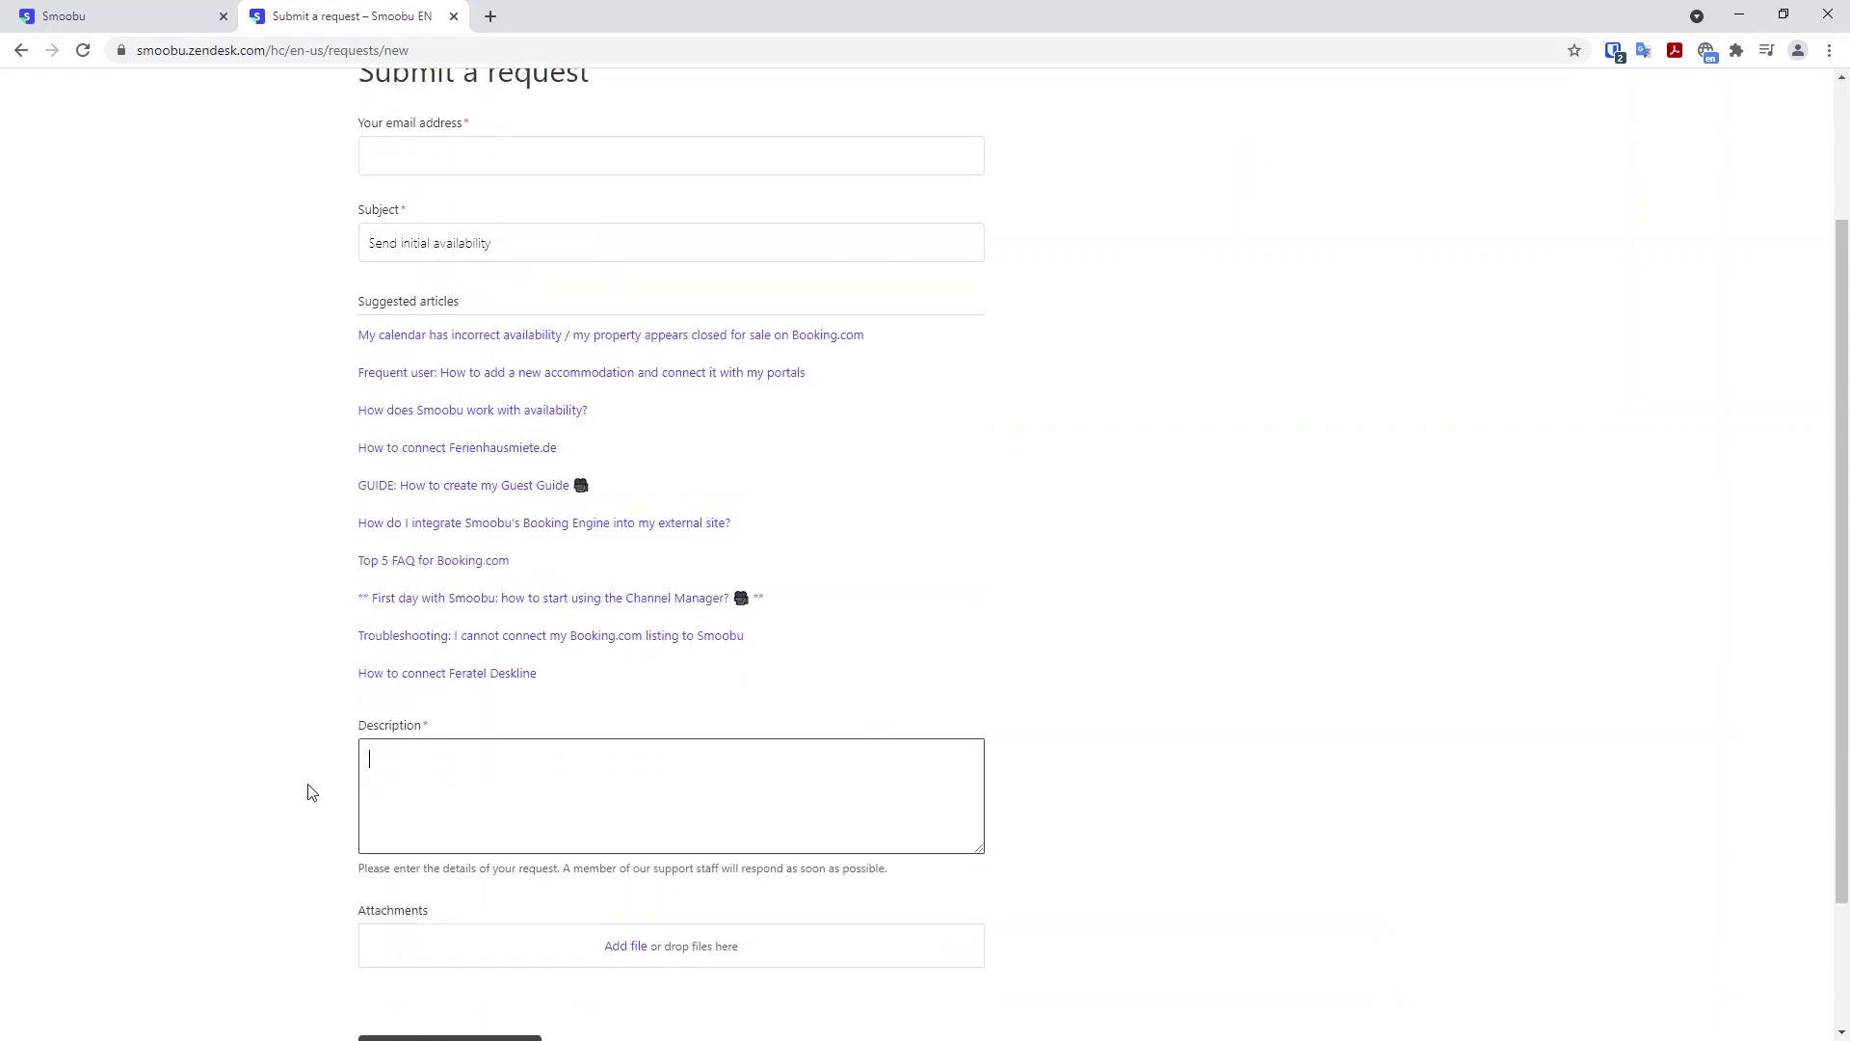
pyautogui.write('Please send initial availability to all connected portals')
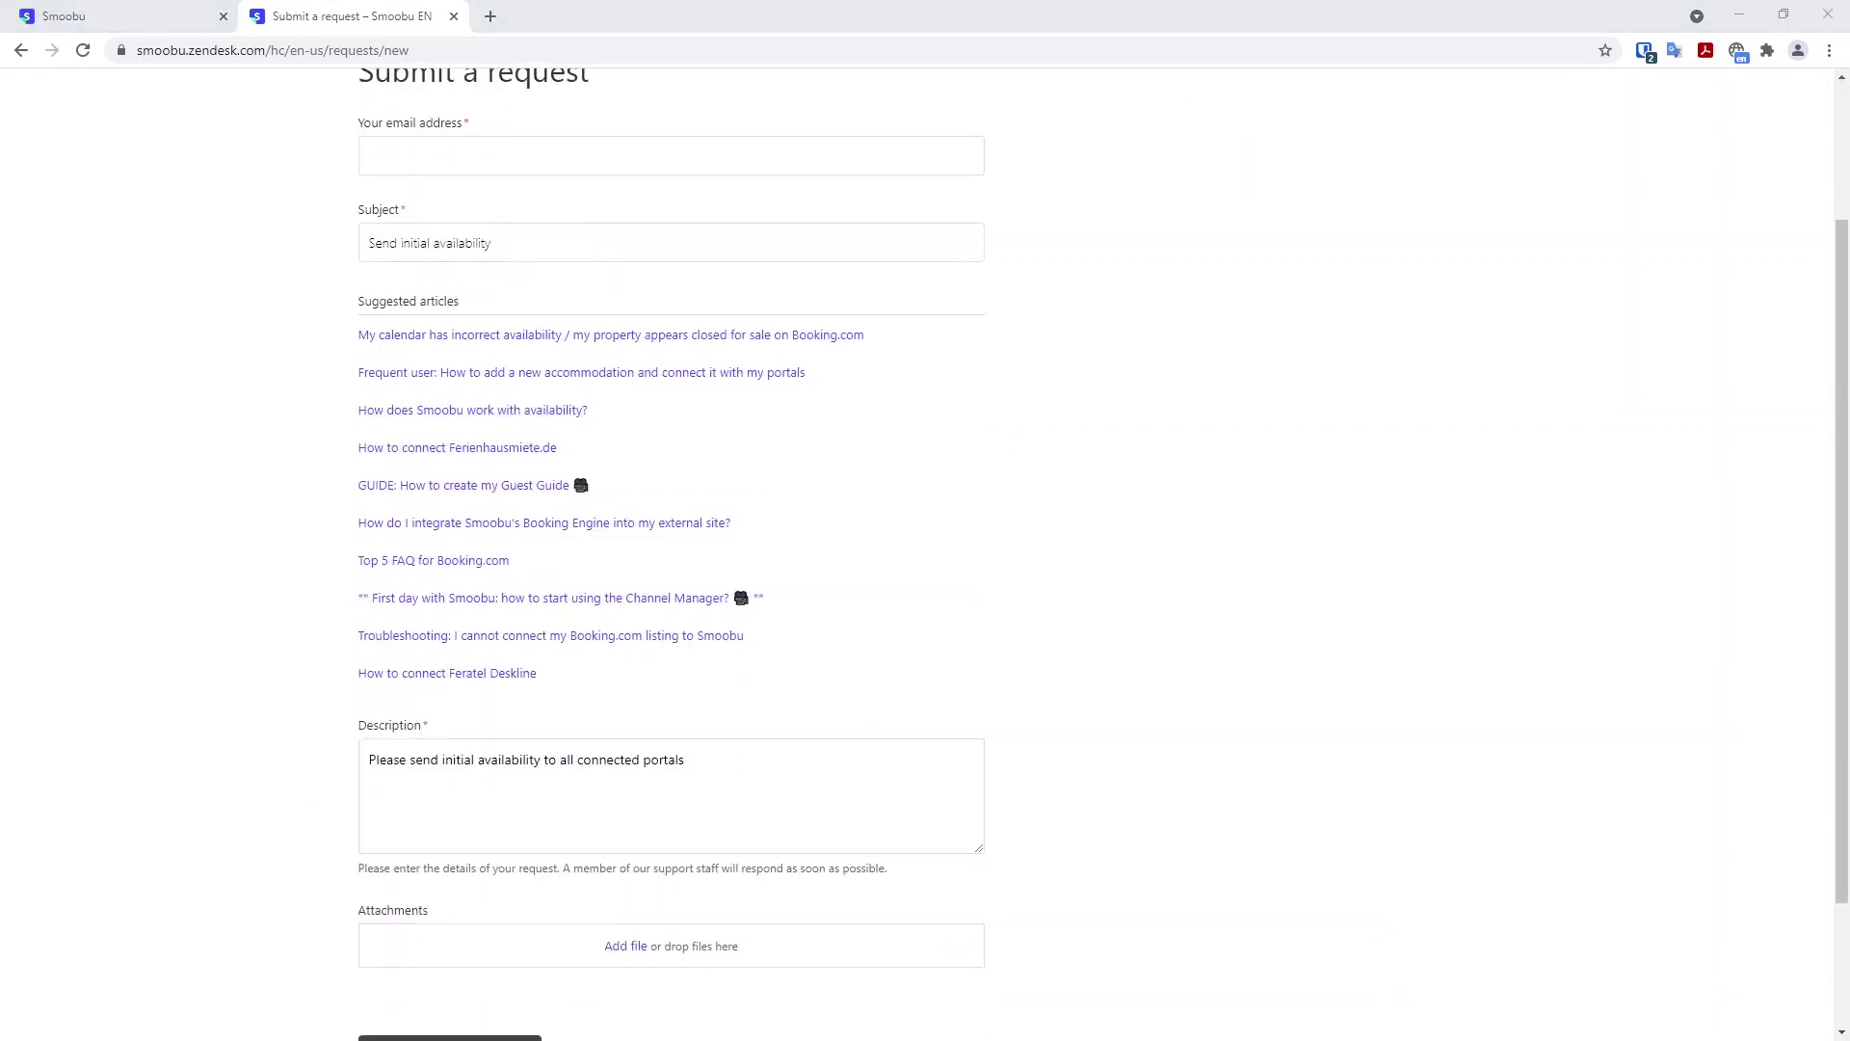
pyautogui.click(771, 771)
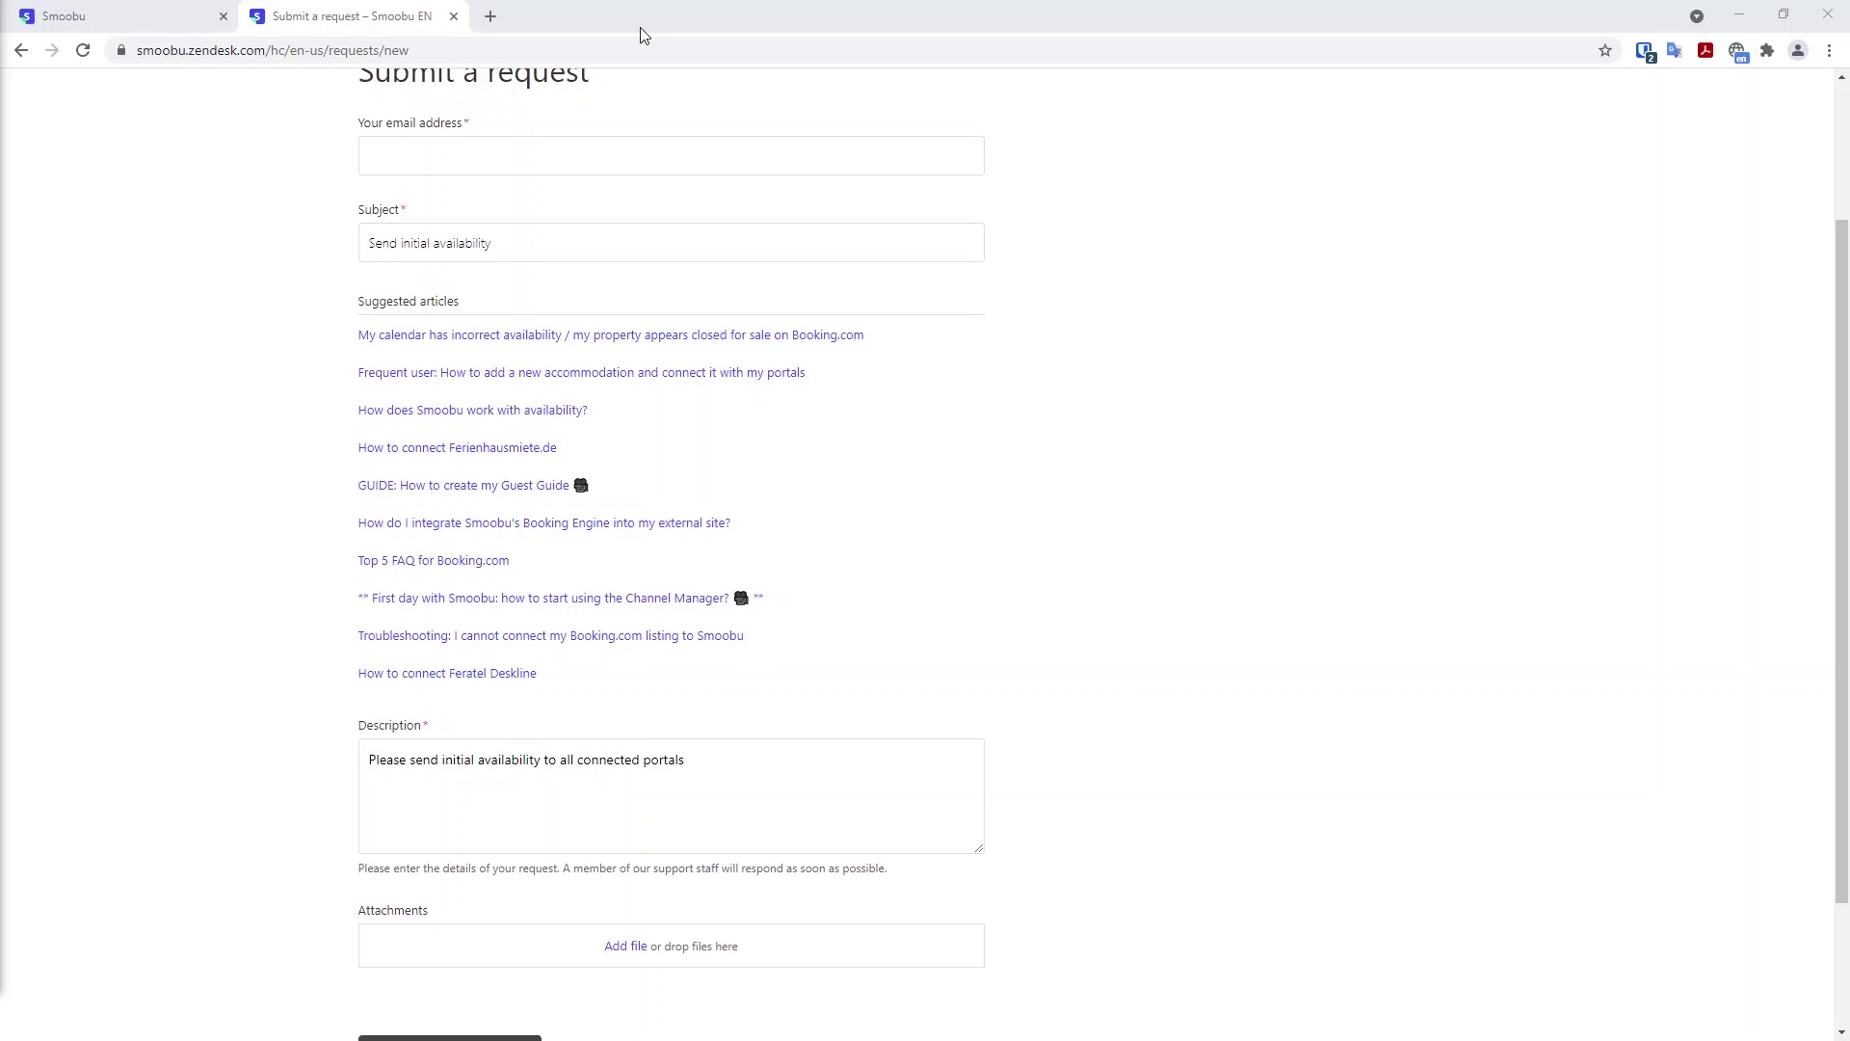
pyautogui.click(454, 16)
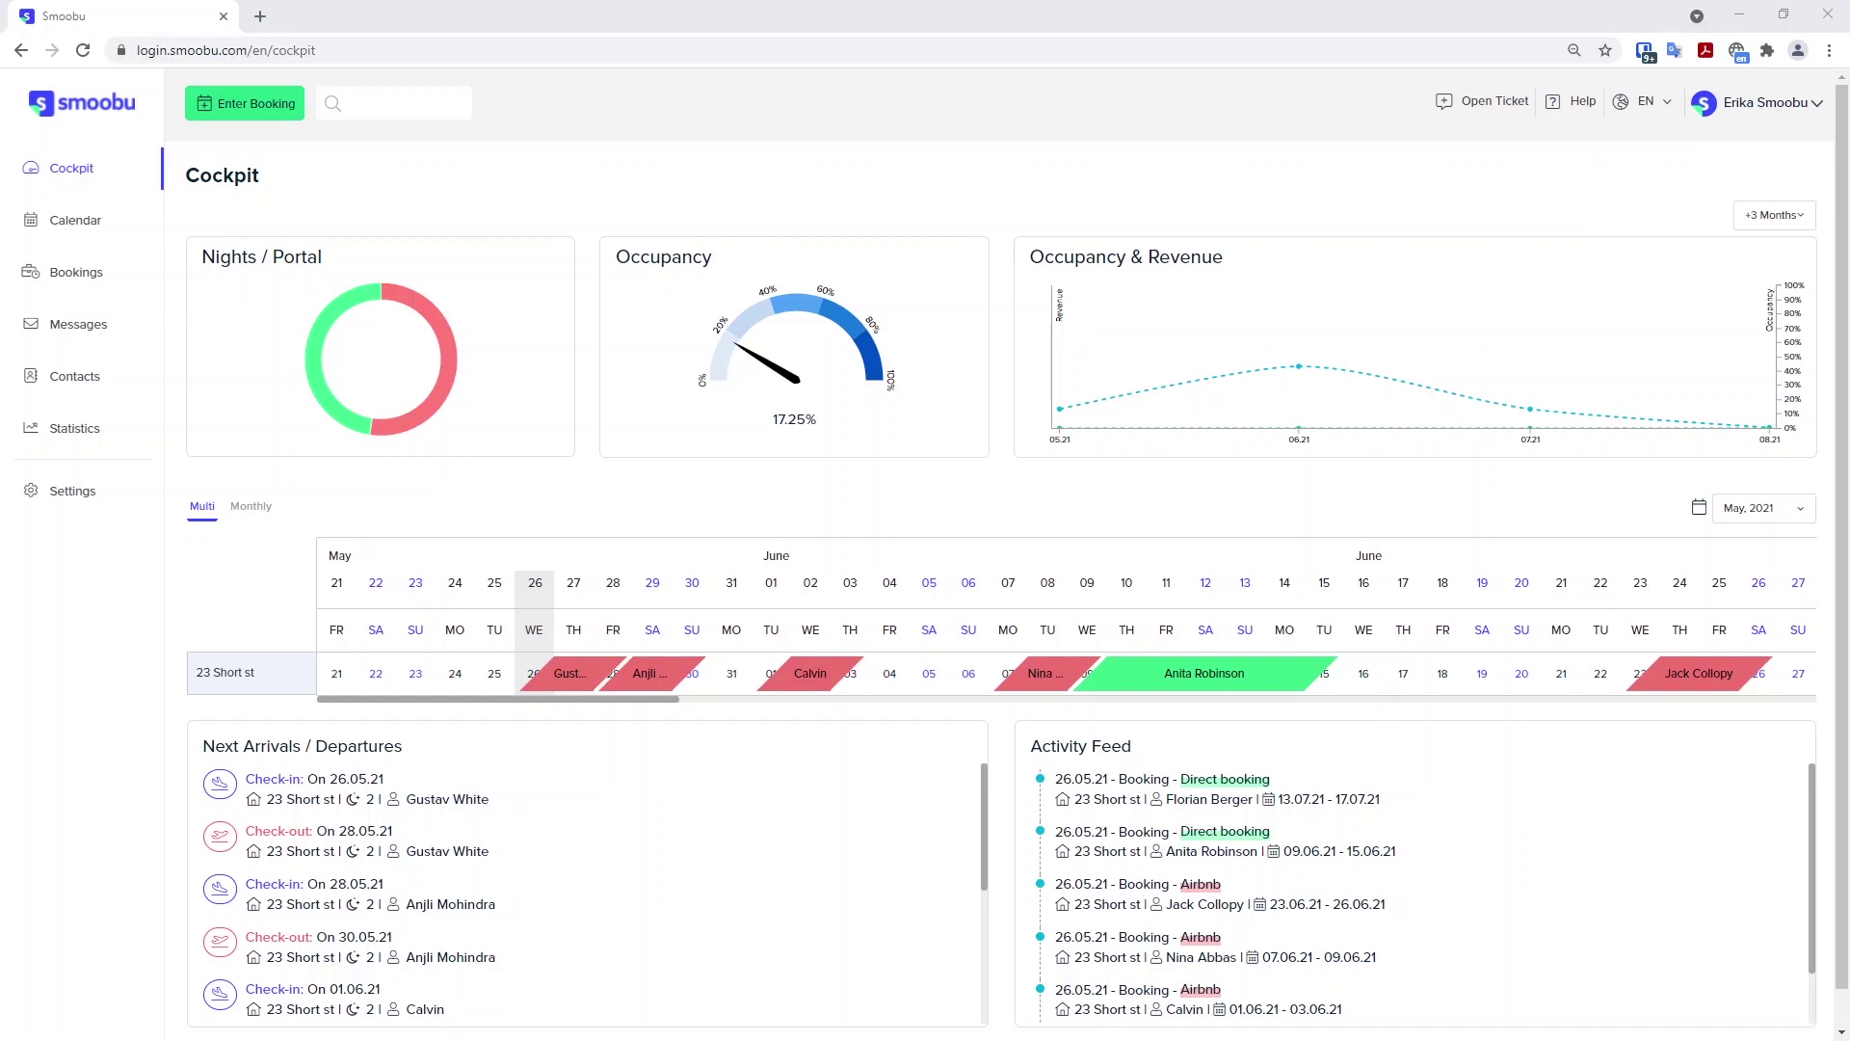
pyautogui.click(79, 225)
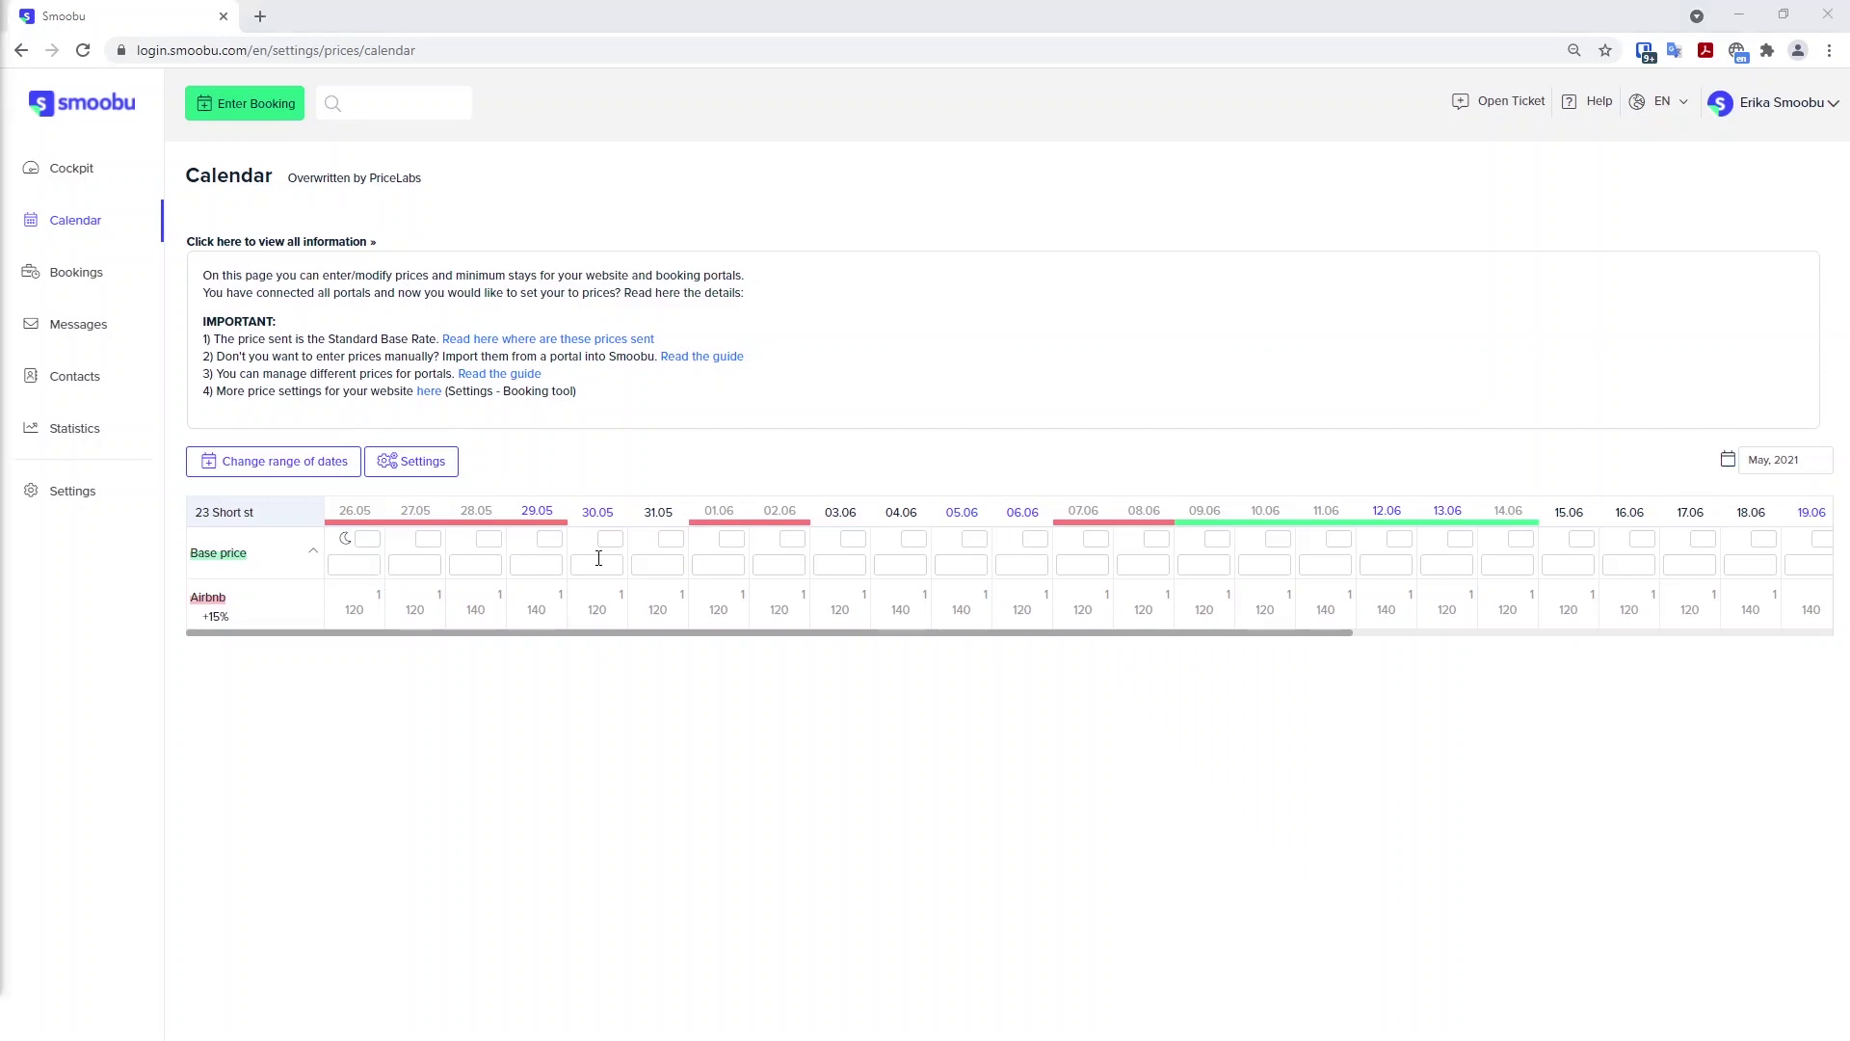
pyautogui.click(351, 563)
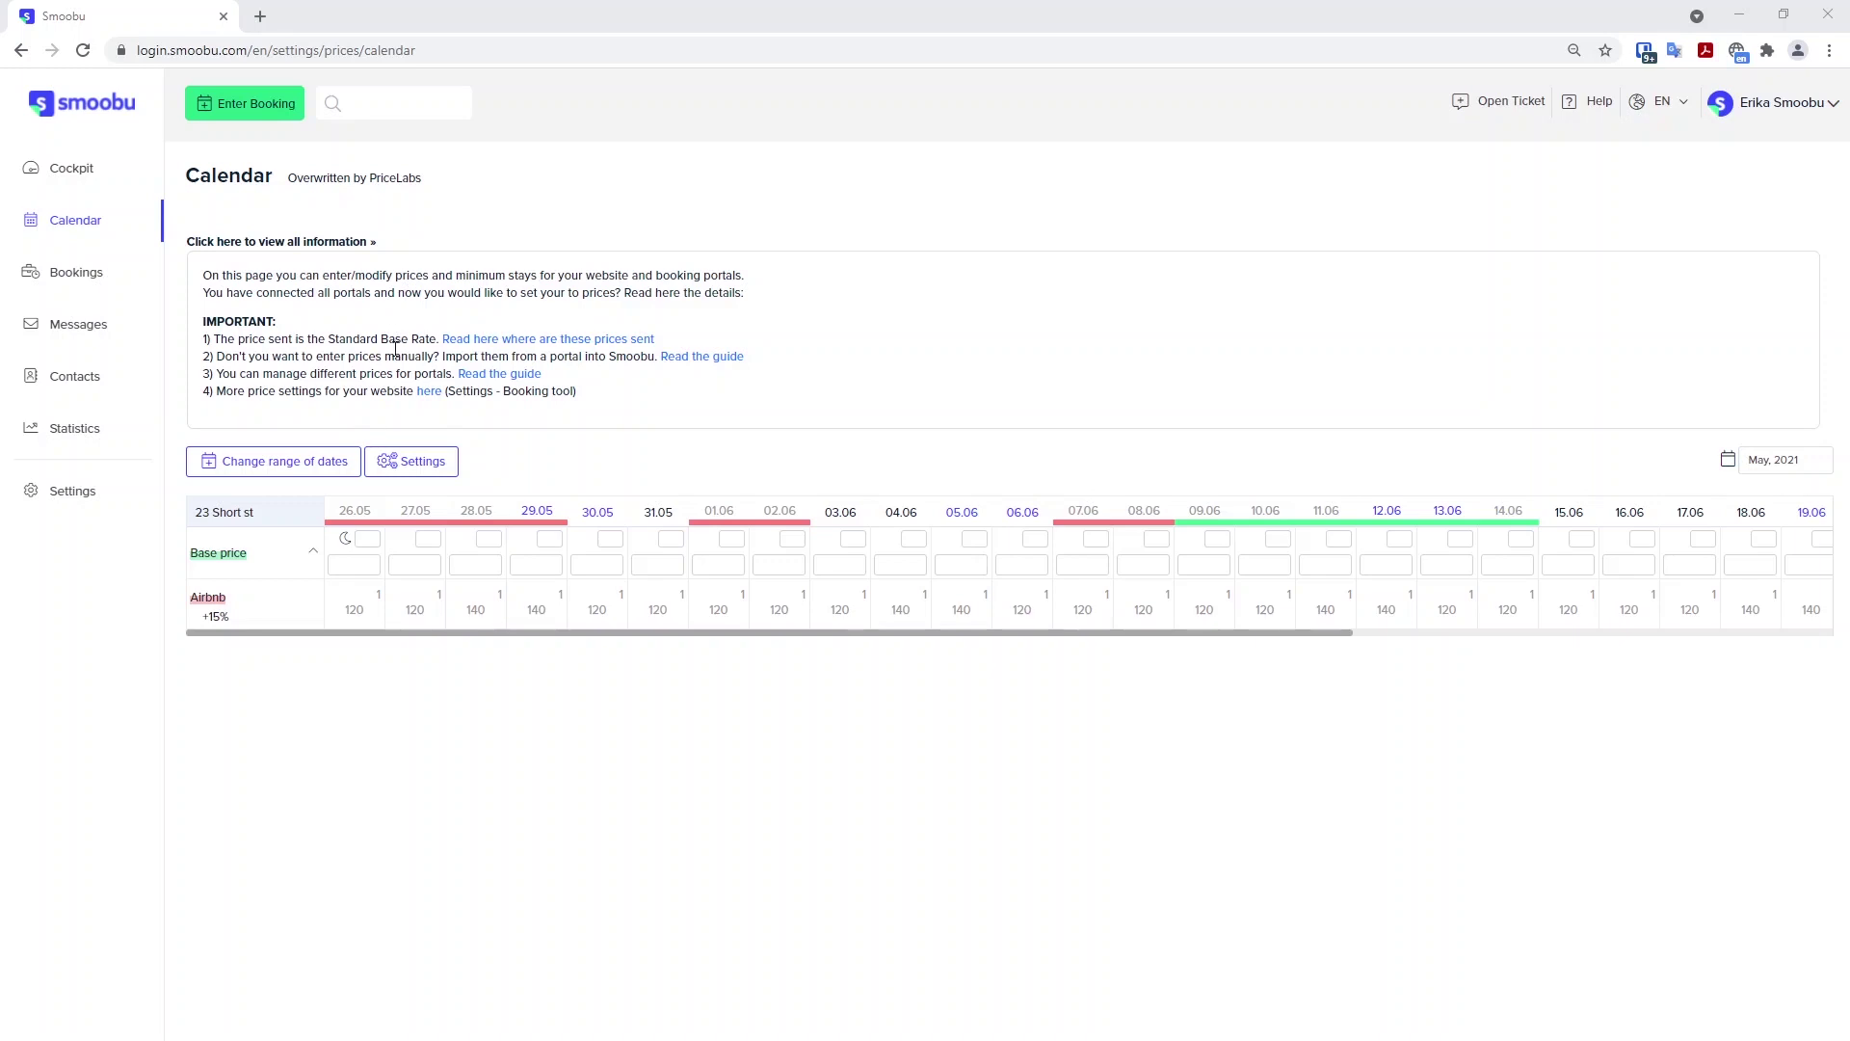
# Go to the Airbnb additional price settings under Booking Portals.
pyautogui.click(95, 488)
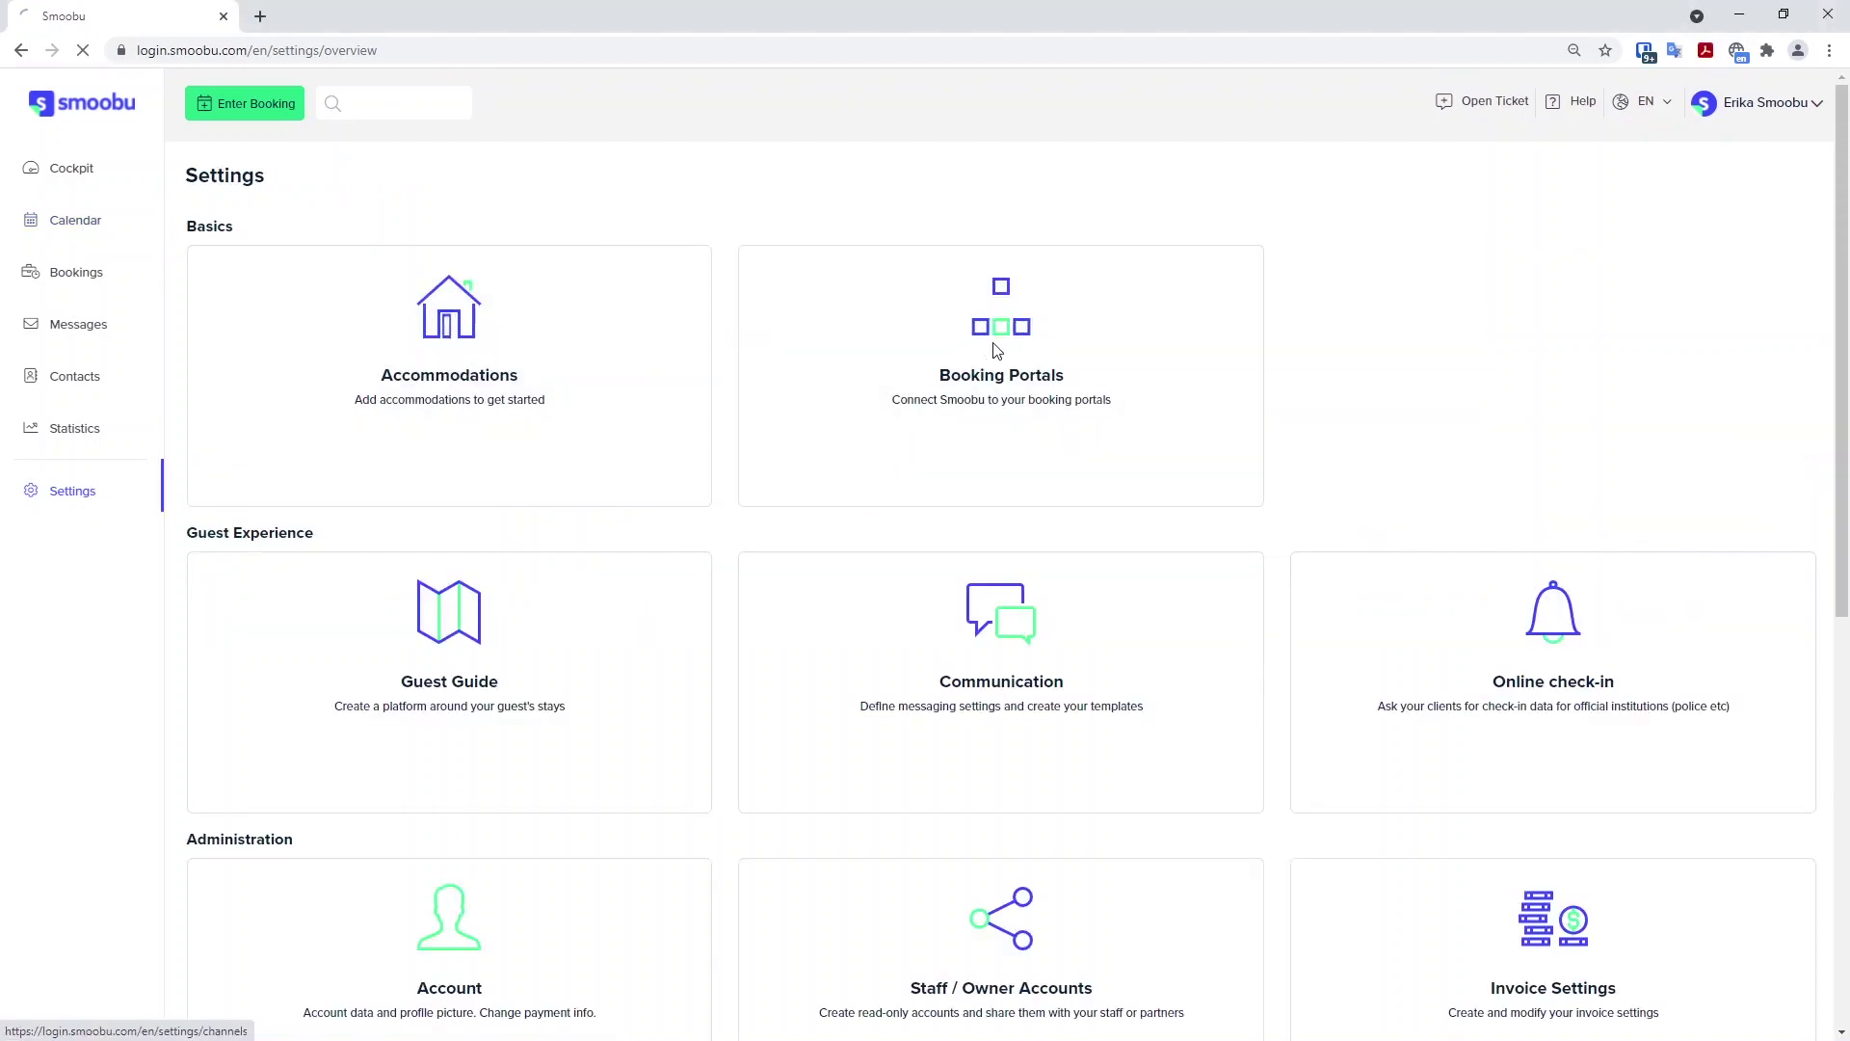
pyautogui.click(997, 349)
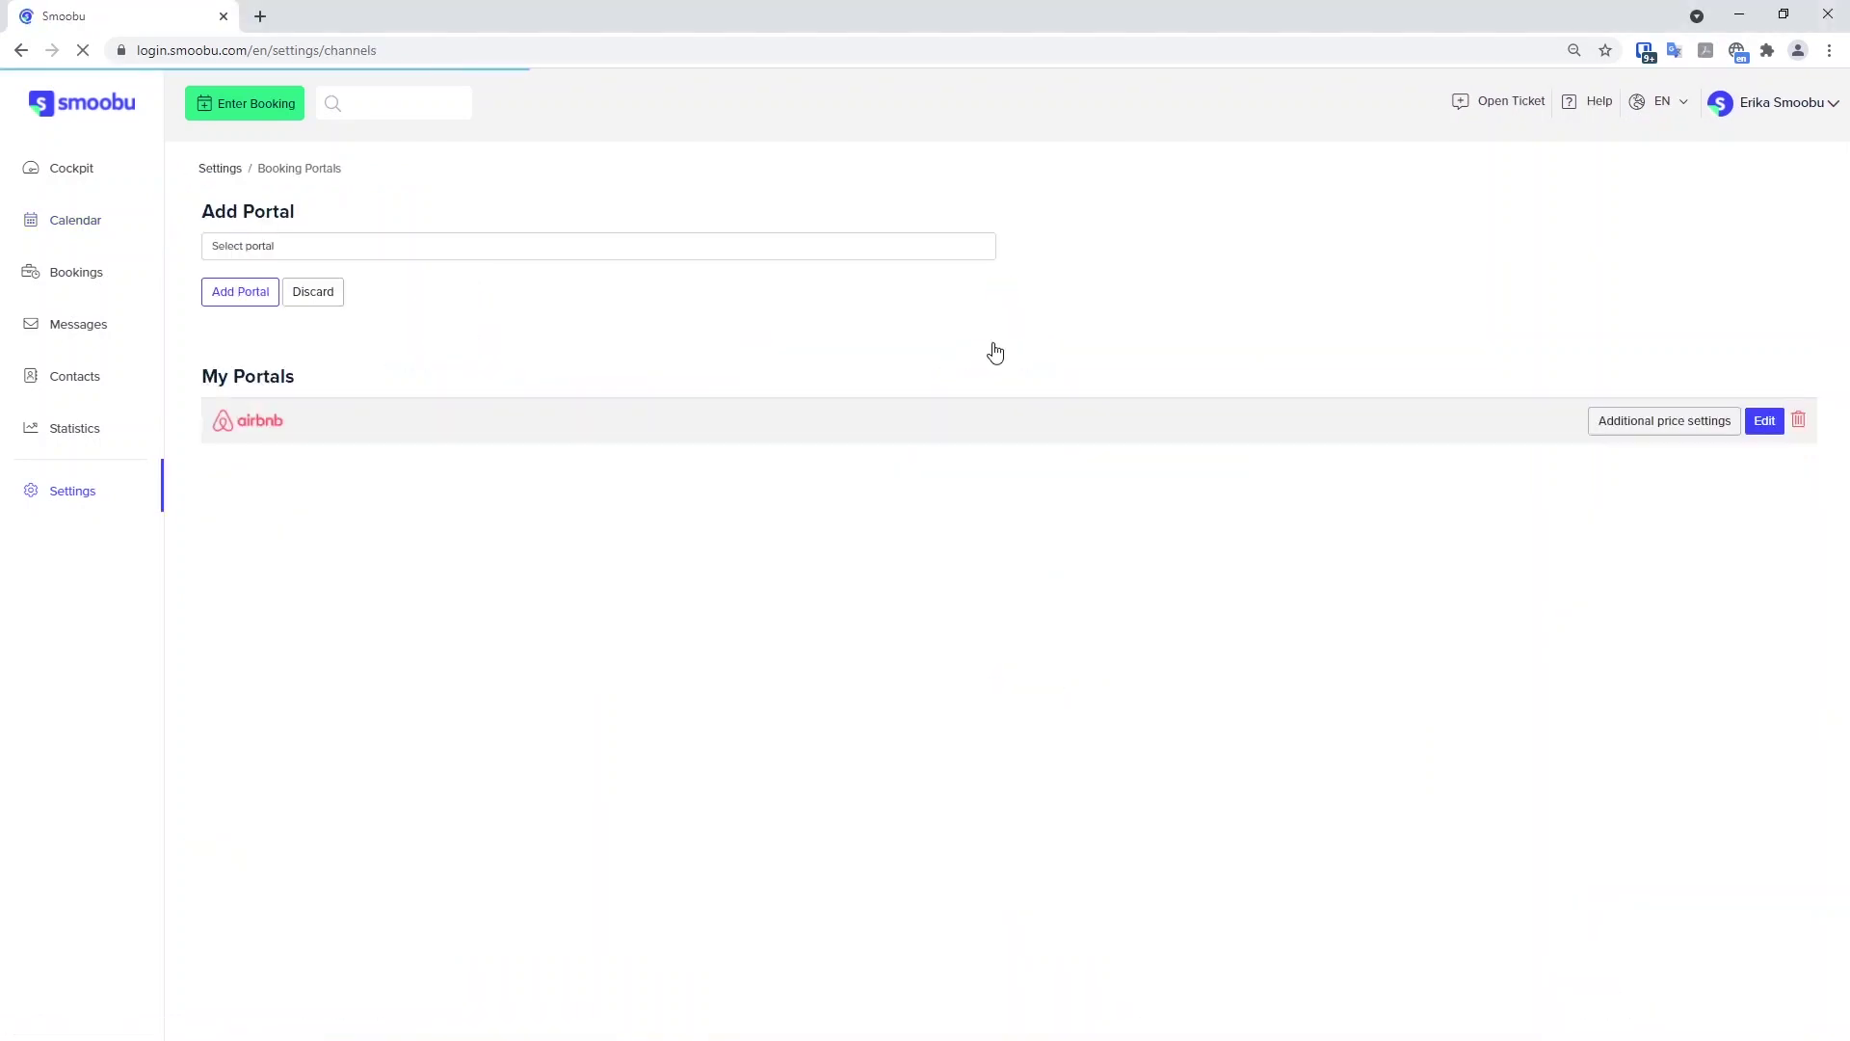
pyautogui.click(1664, 424)
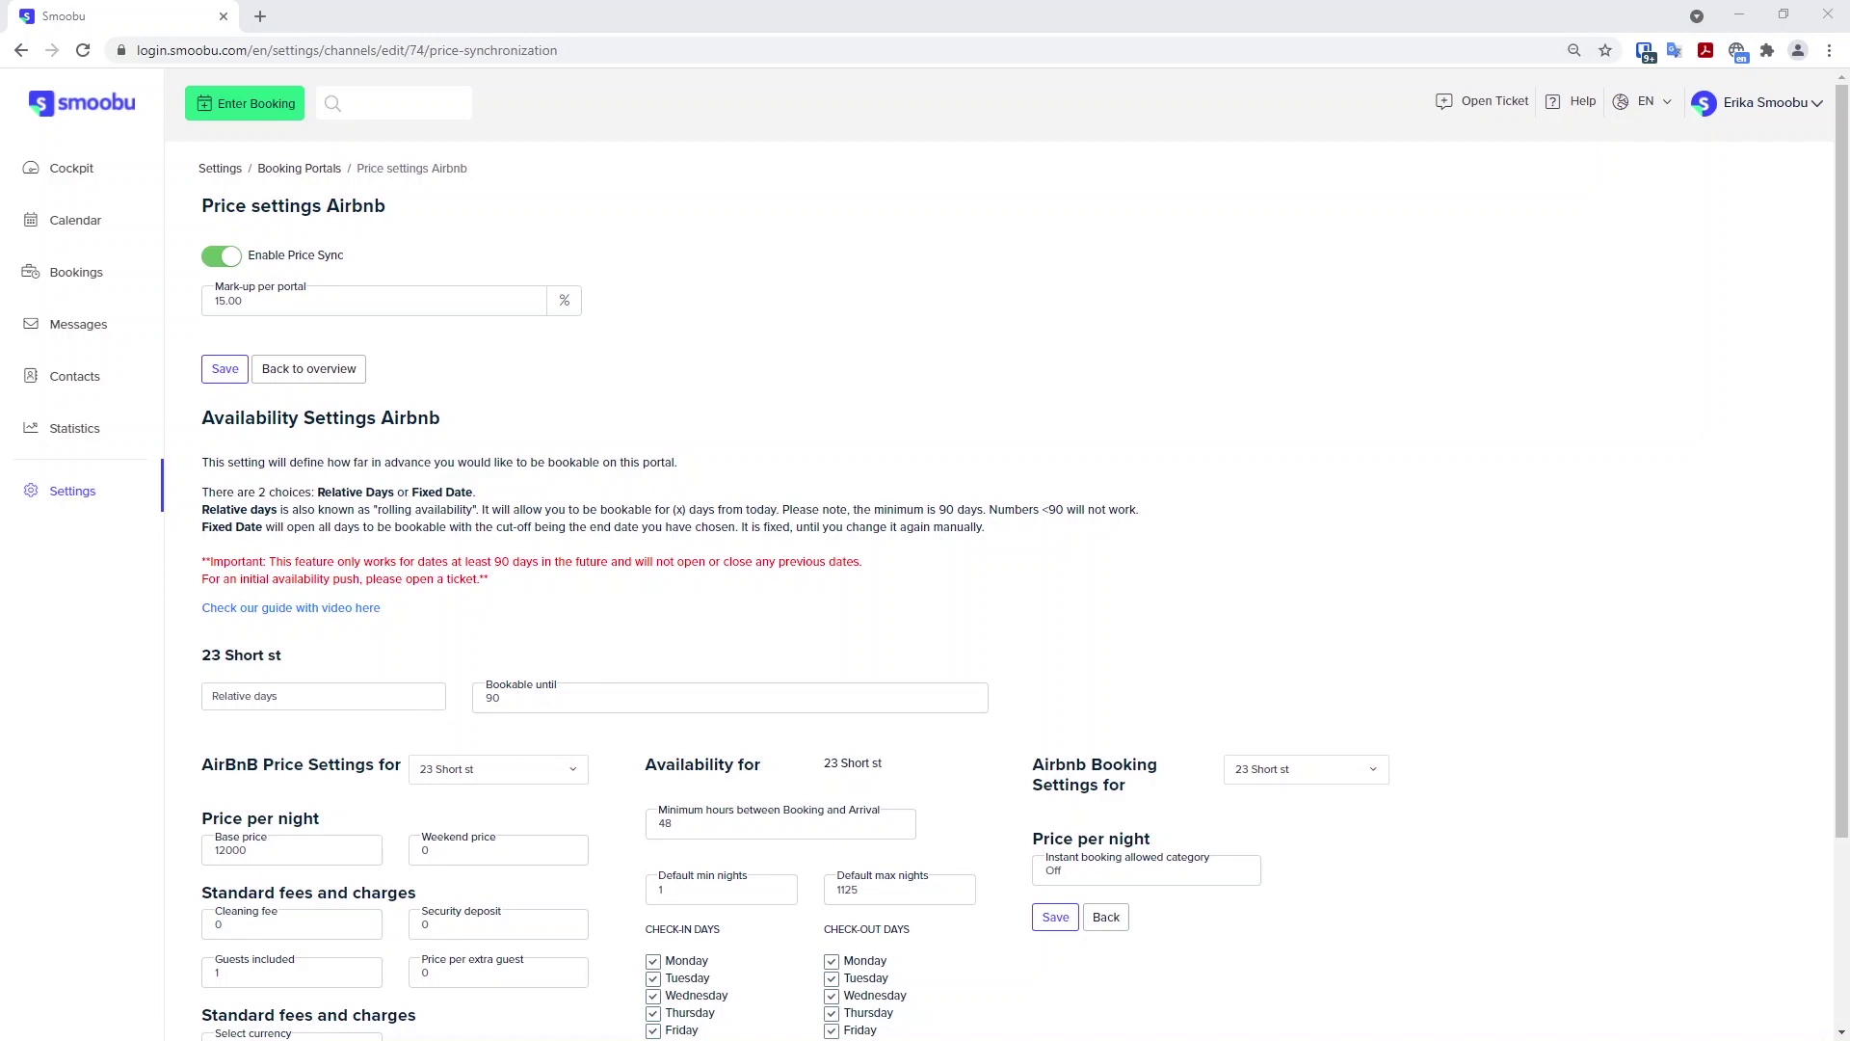
# Keep Relative days as the Airbnb availability type and select the bookable-days field.
pyautogui.click(246, 696)
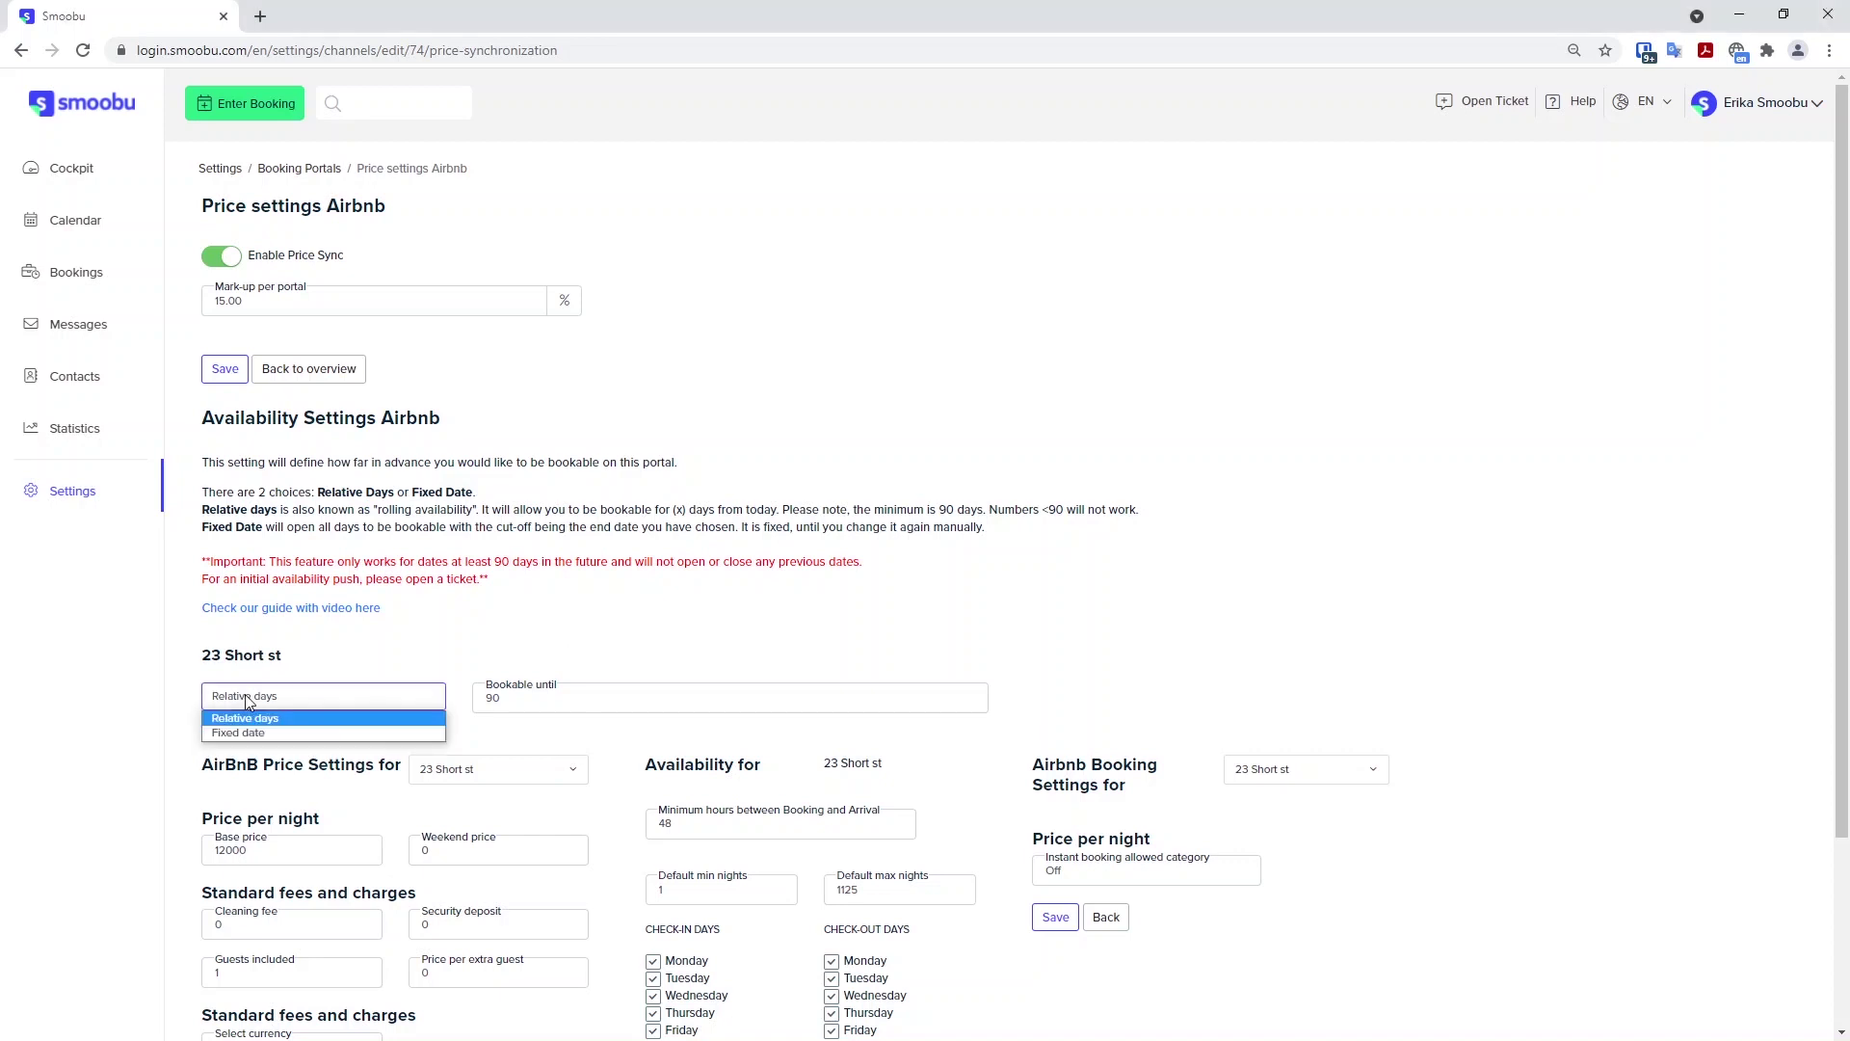
pyautogui.click(245, 694)
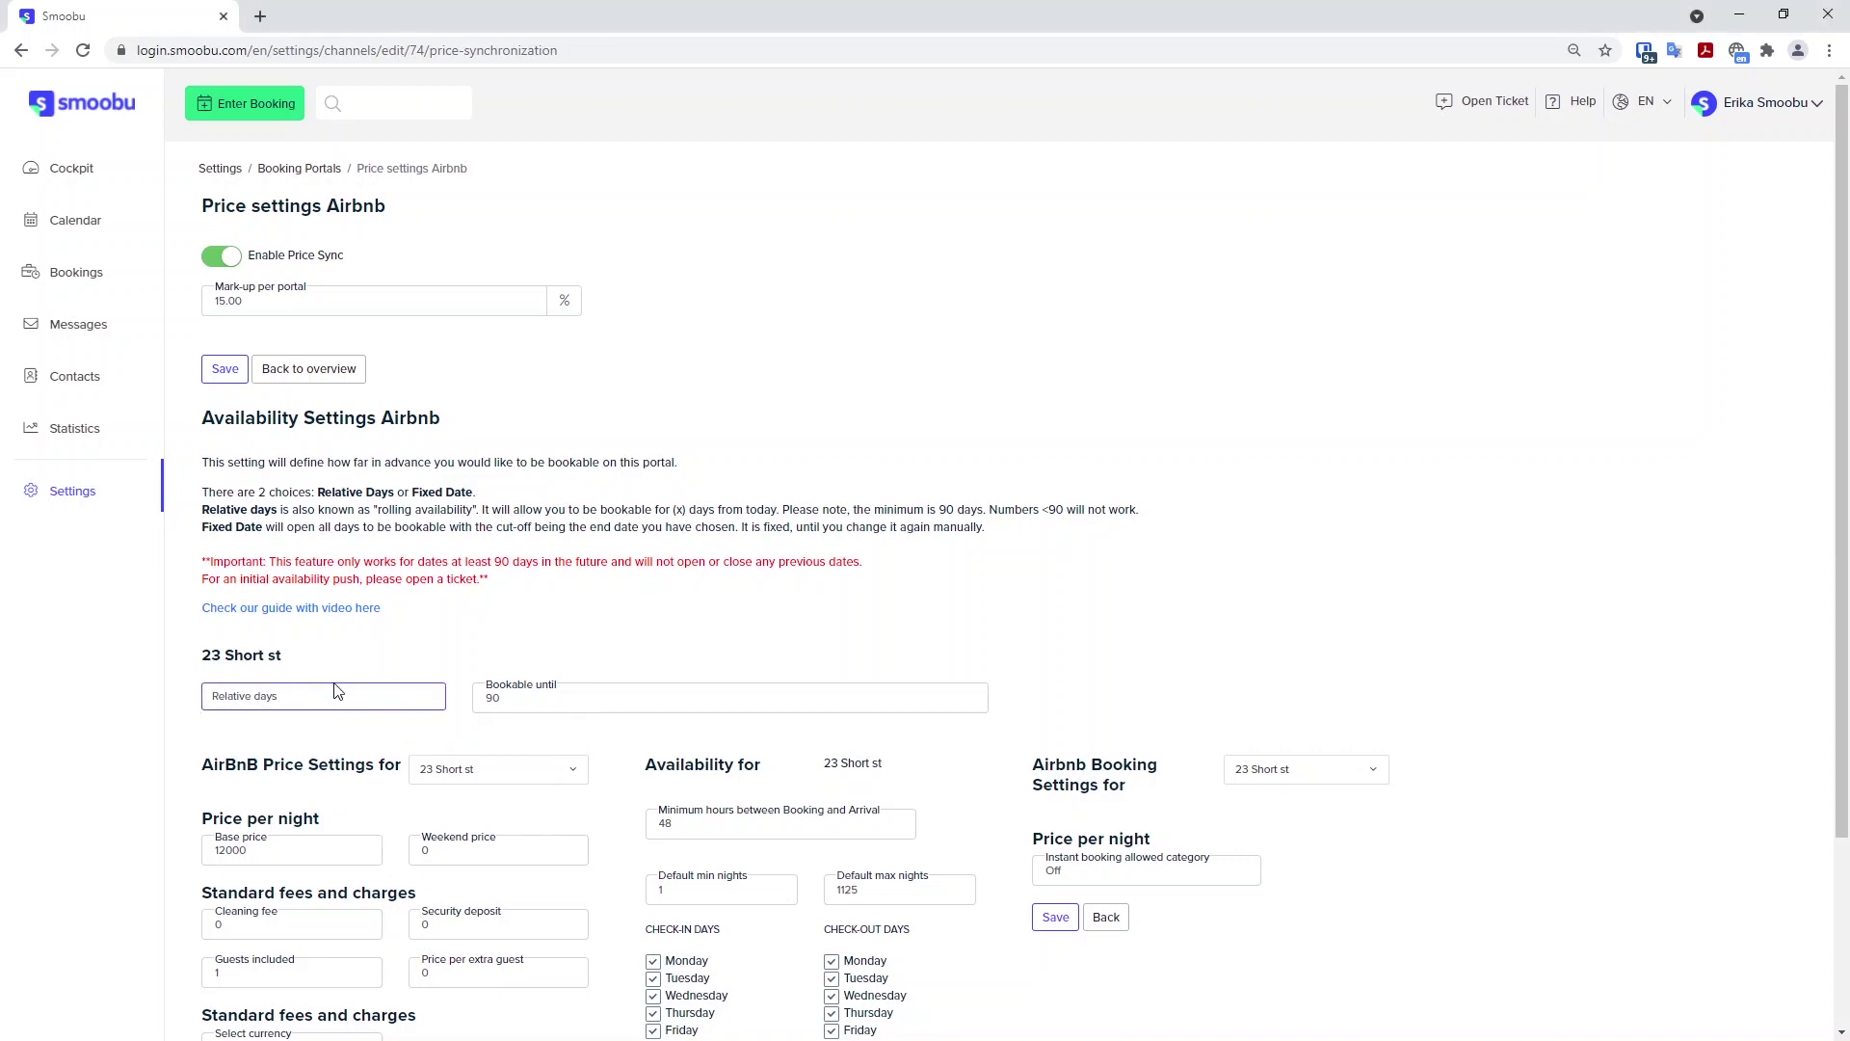
pyautogui.click(518, 698)
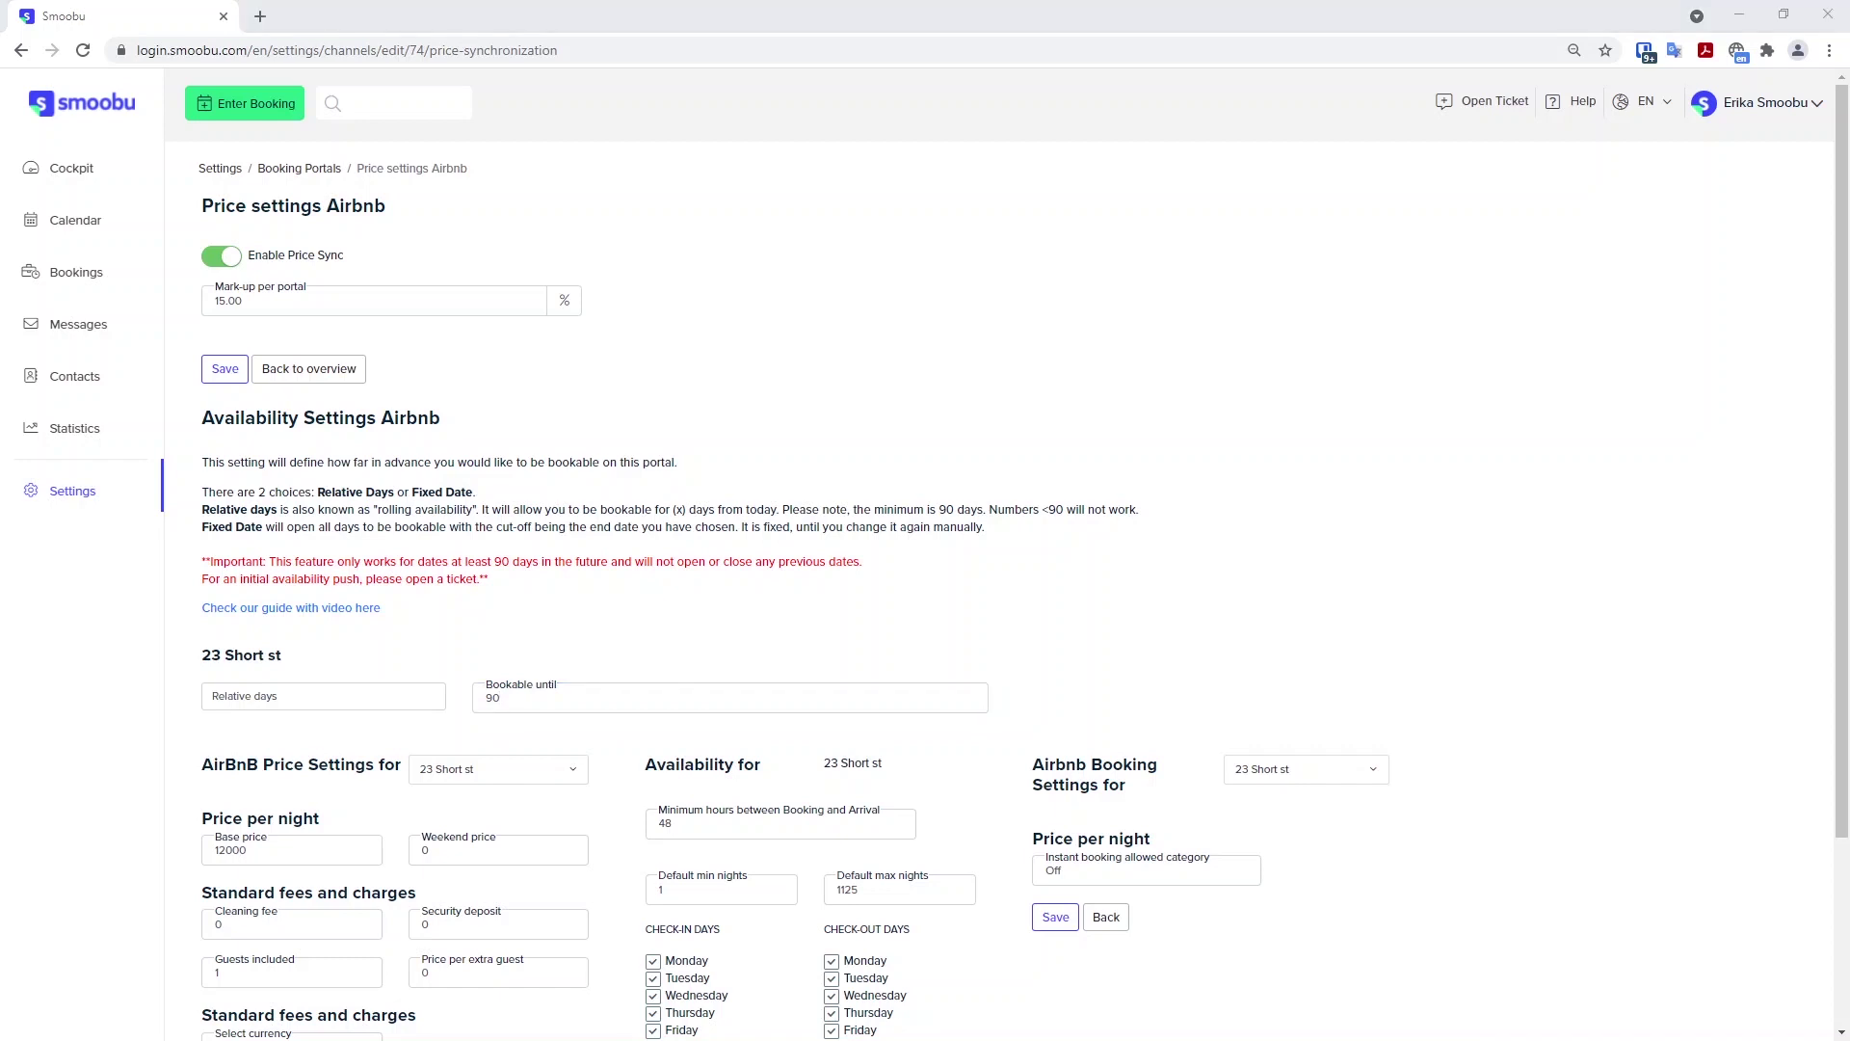
# Change the Airbnb bookable-until window from 90 to 365 days ahead.
pyautogui.doubleClick(491, 698)
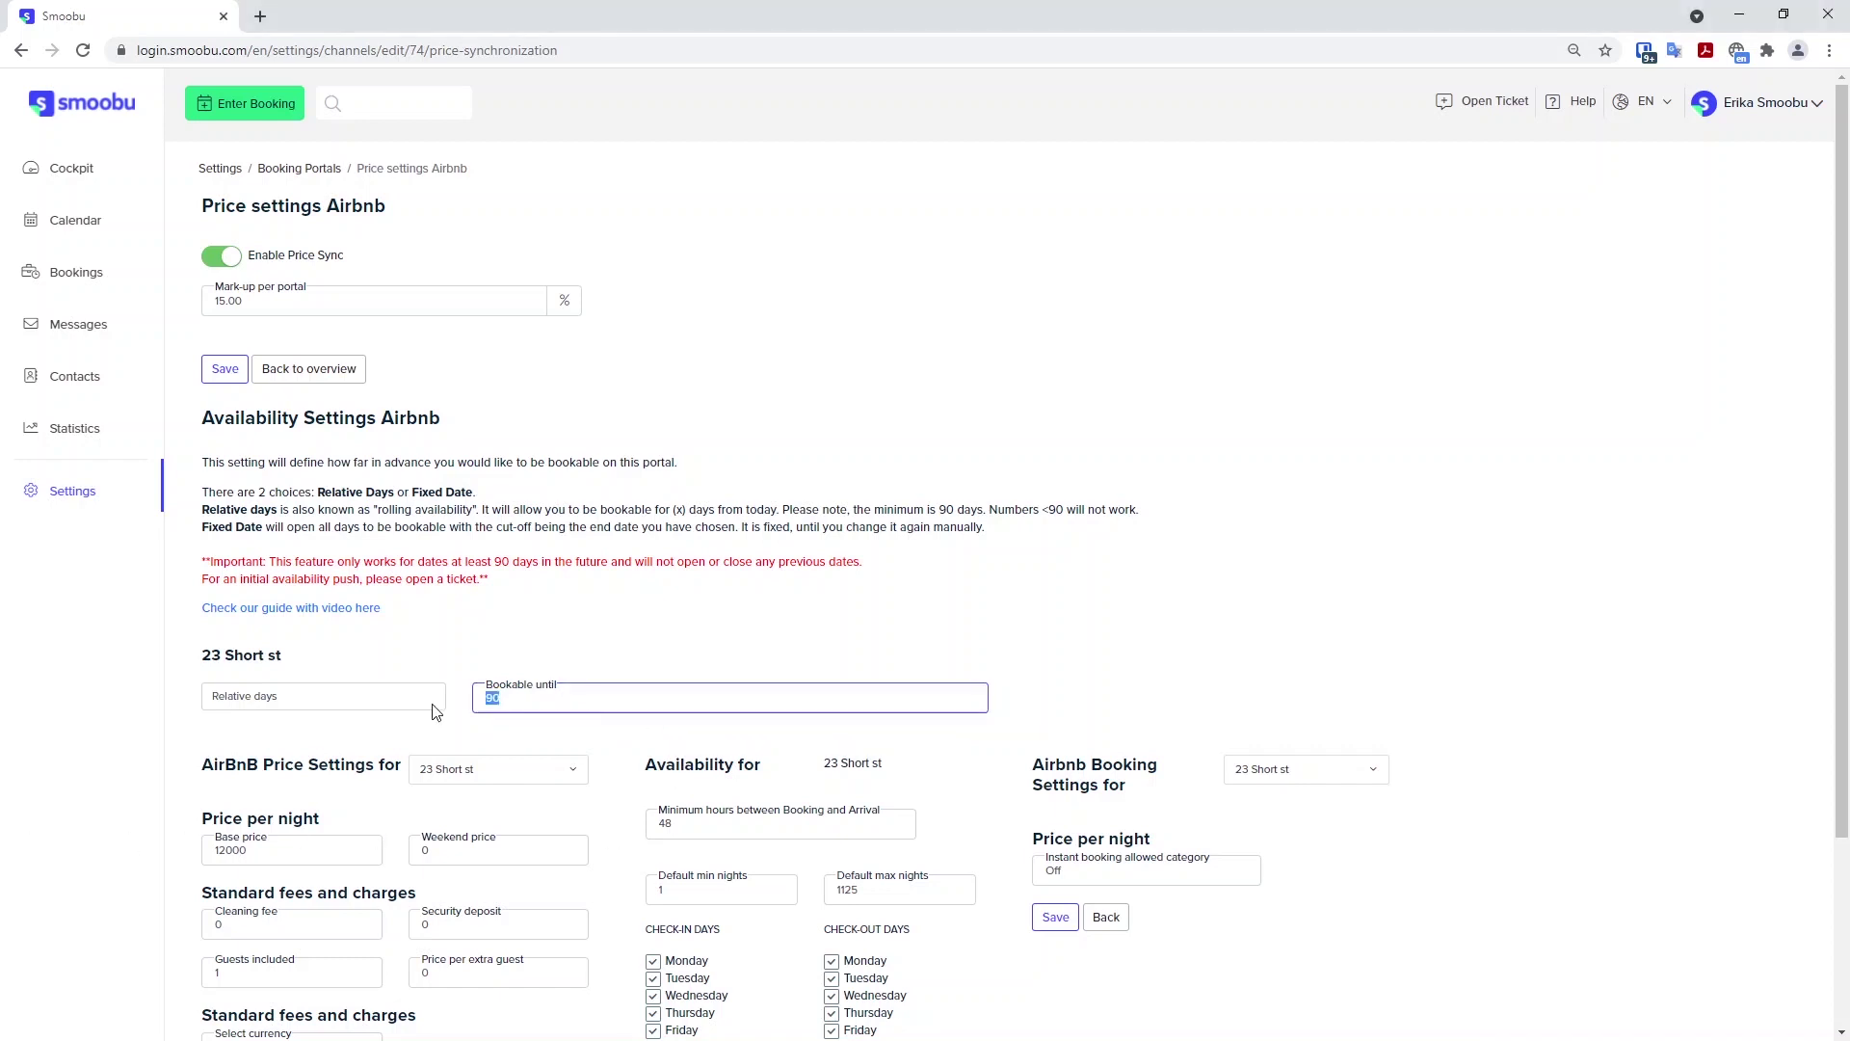
pyautogui.write('365')
pyautogui.click(617, 601)
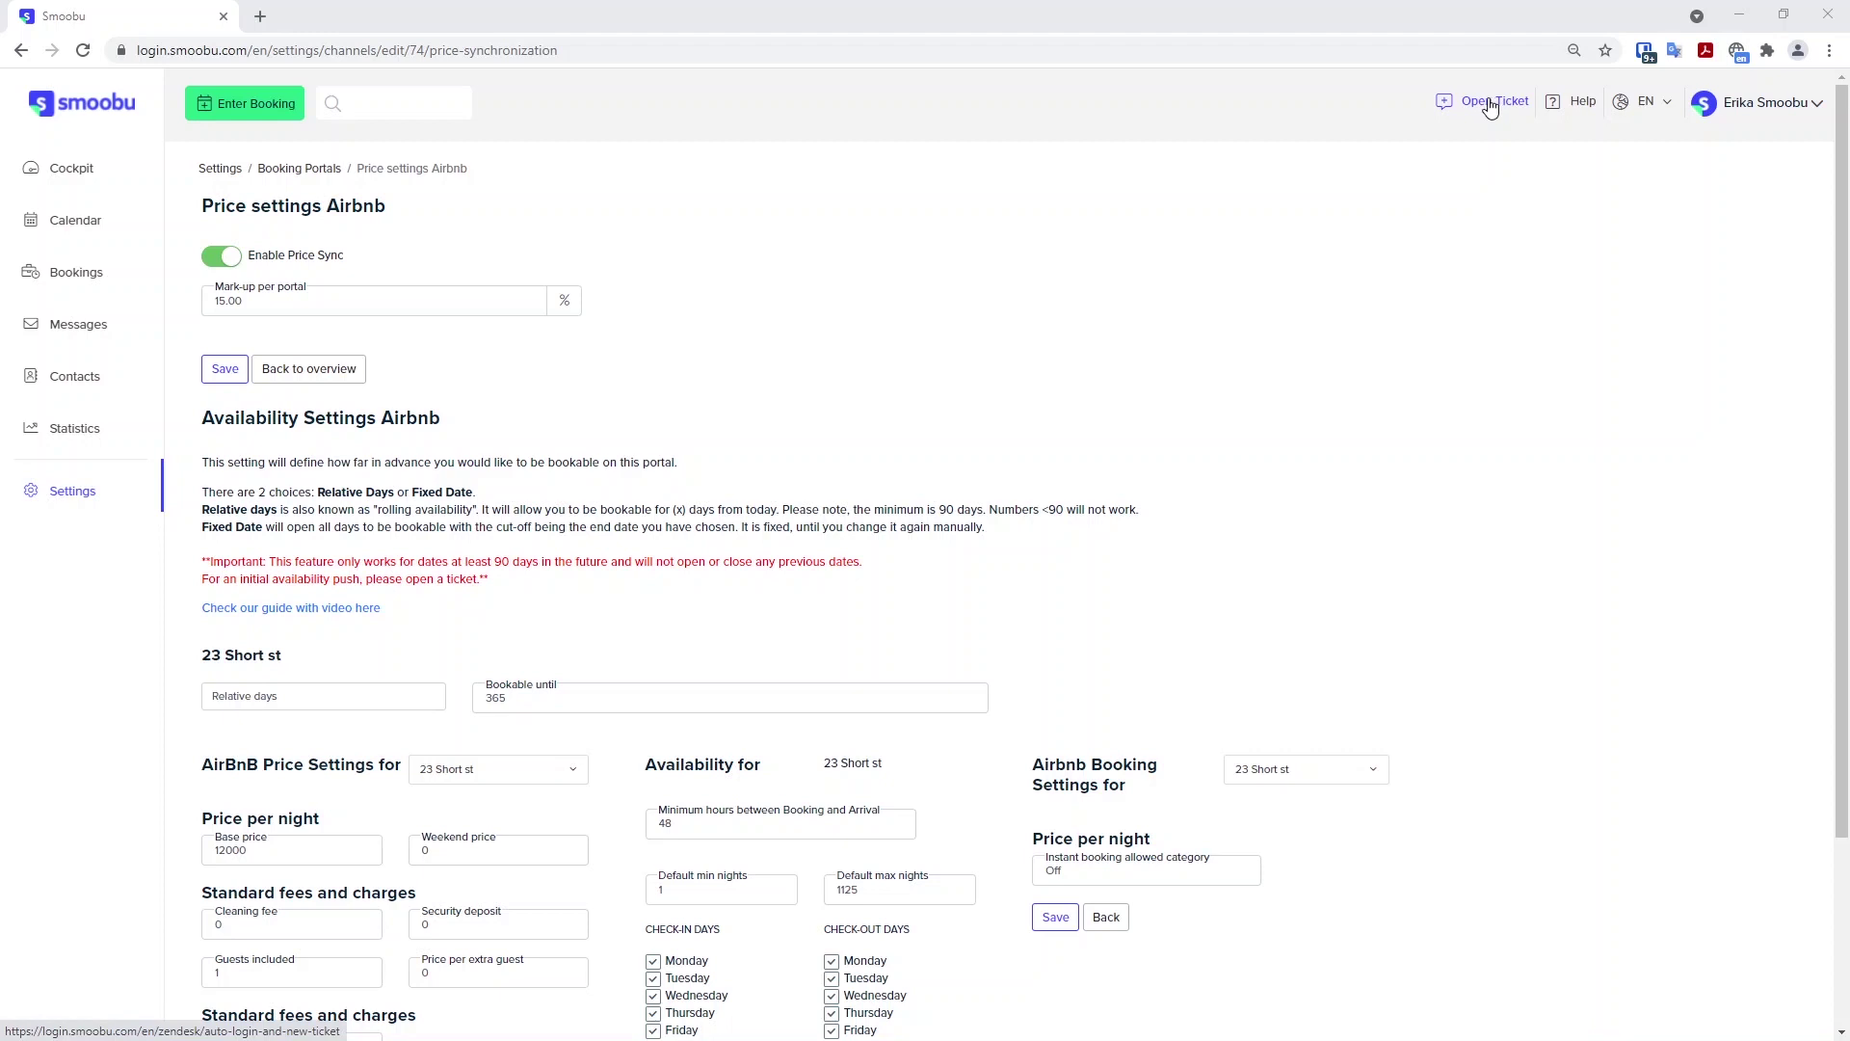
pyautogui.click(514, 700)
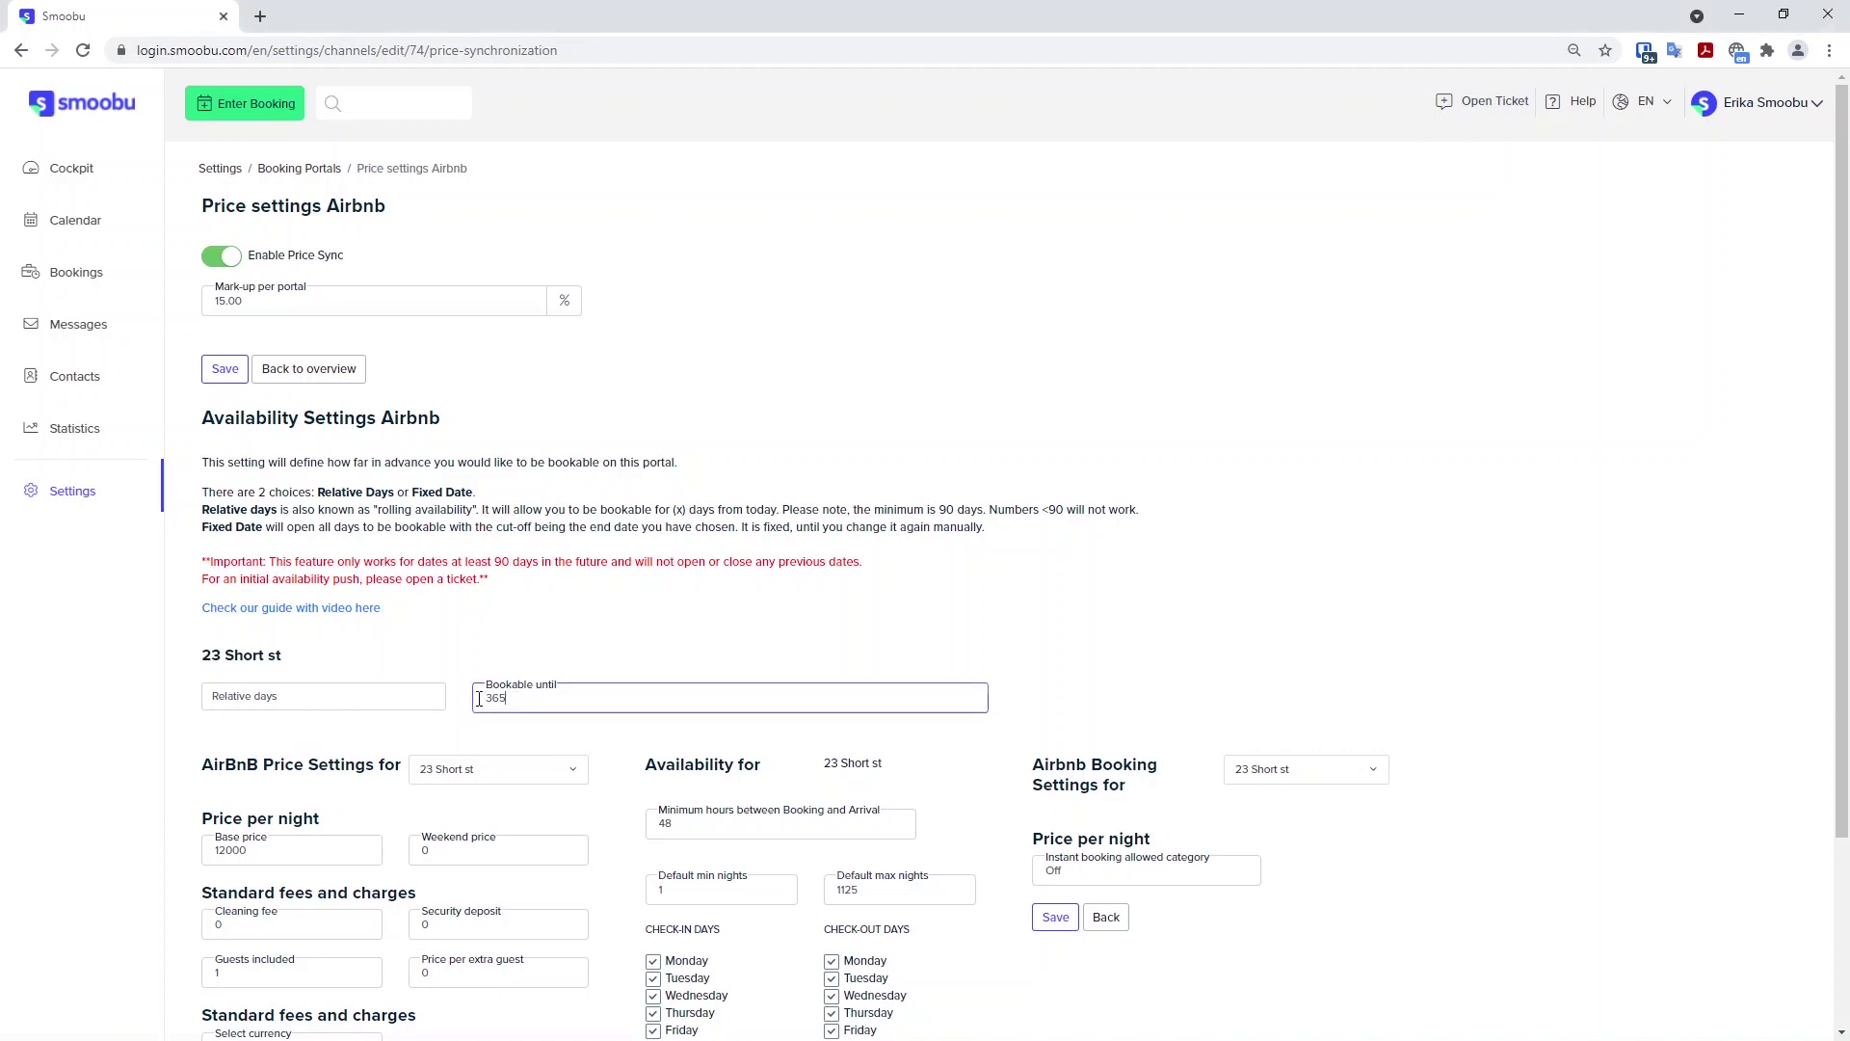
pyautogui.click(382, 698)
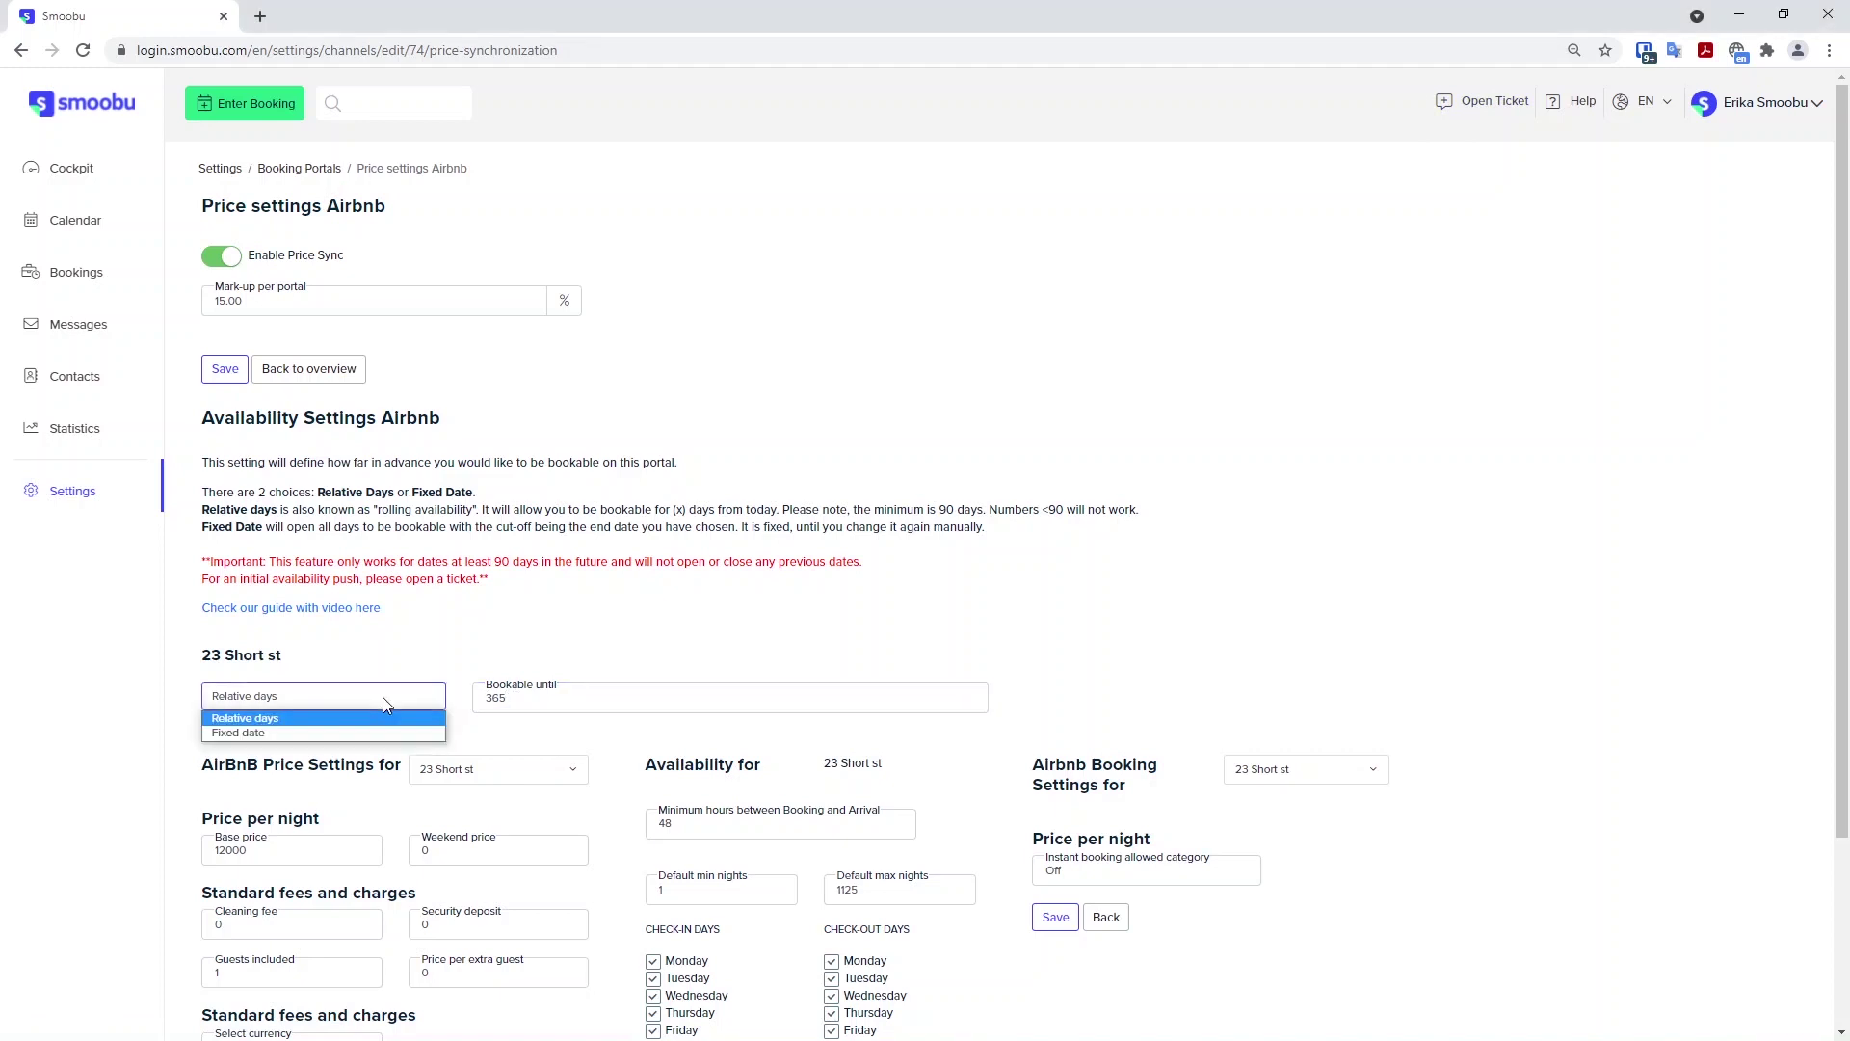
# Switch the availability window to Fixed date and page the date picker to July 2021.
pyautogui.click(293, 732)
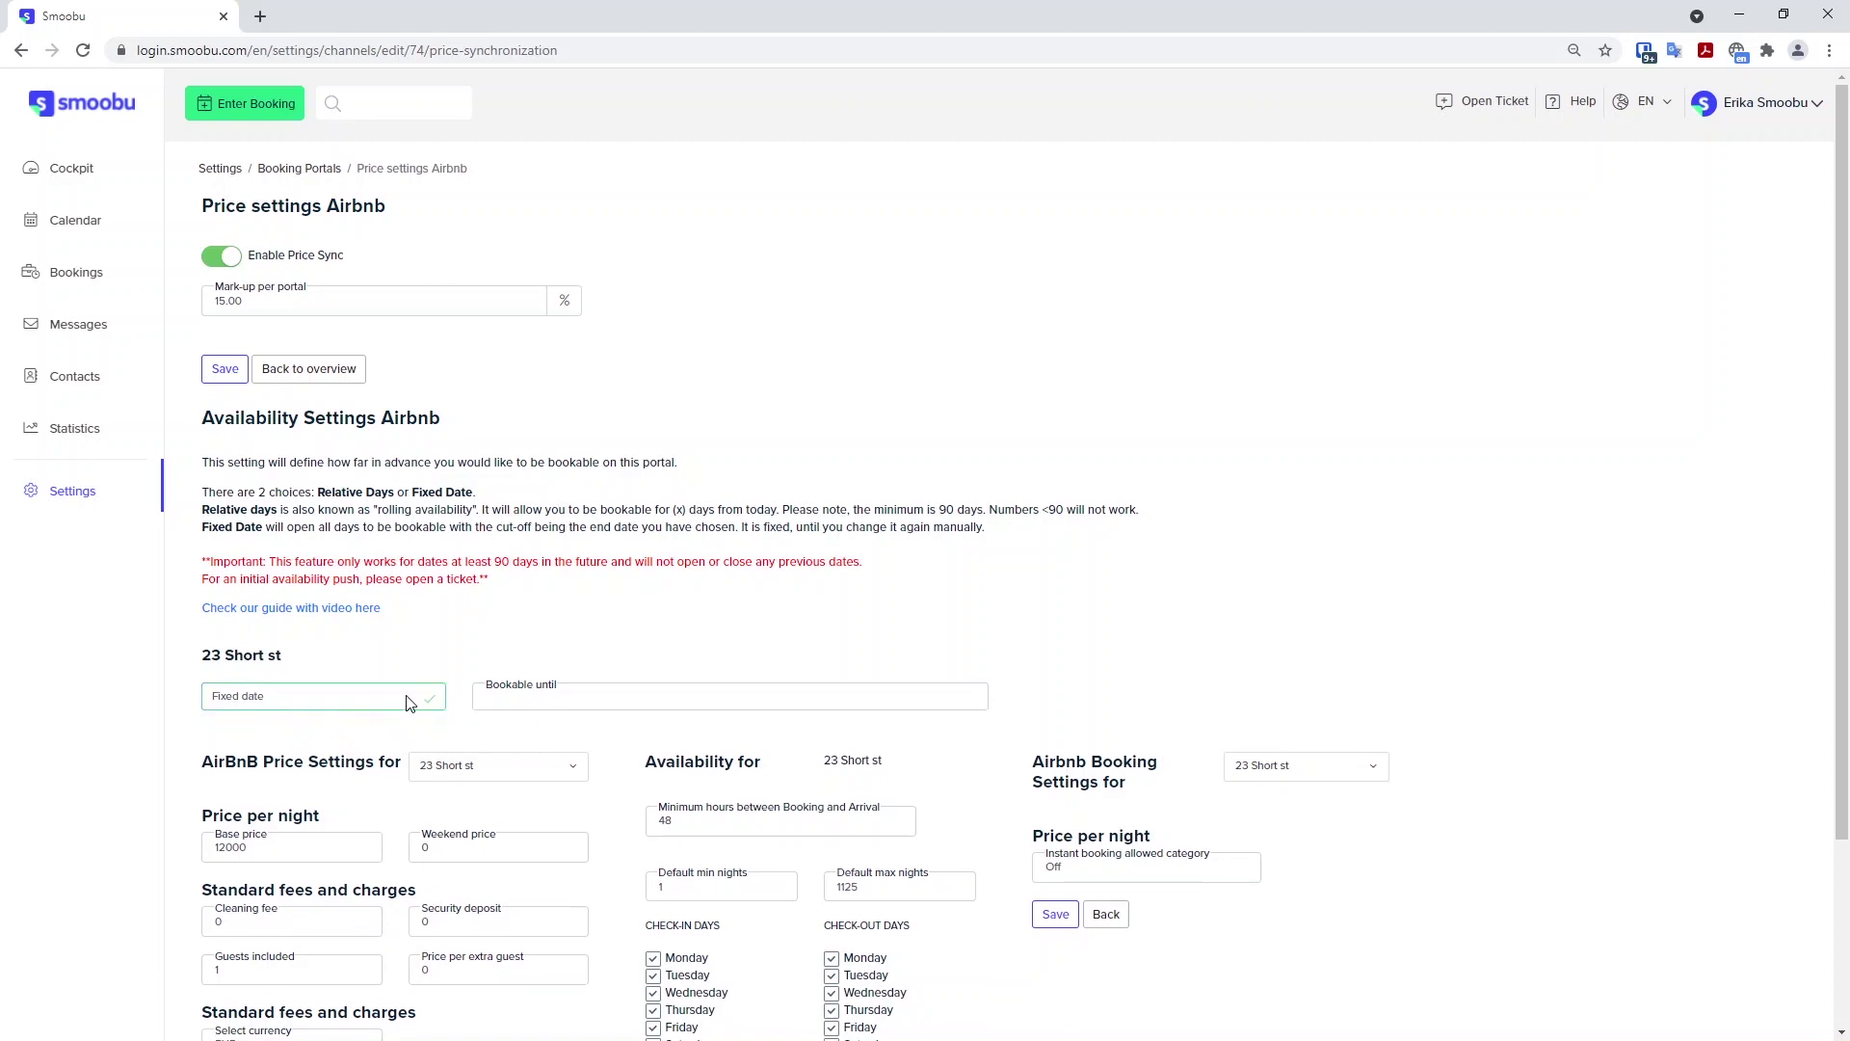
pyautogui.click(523, 697)
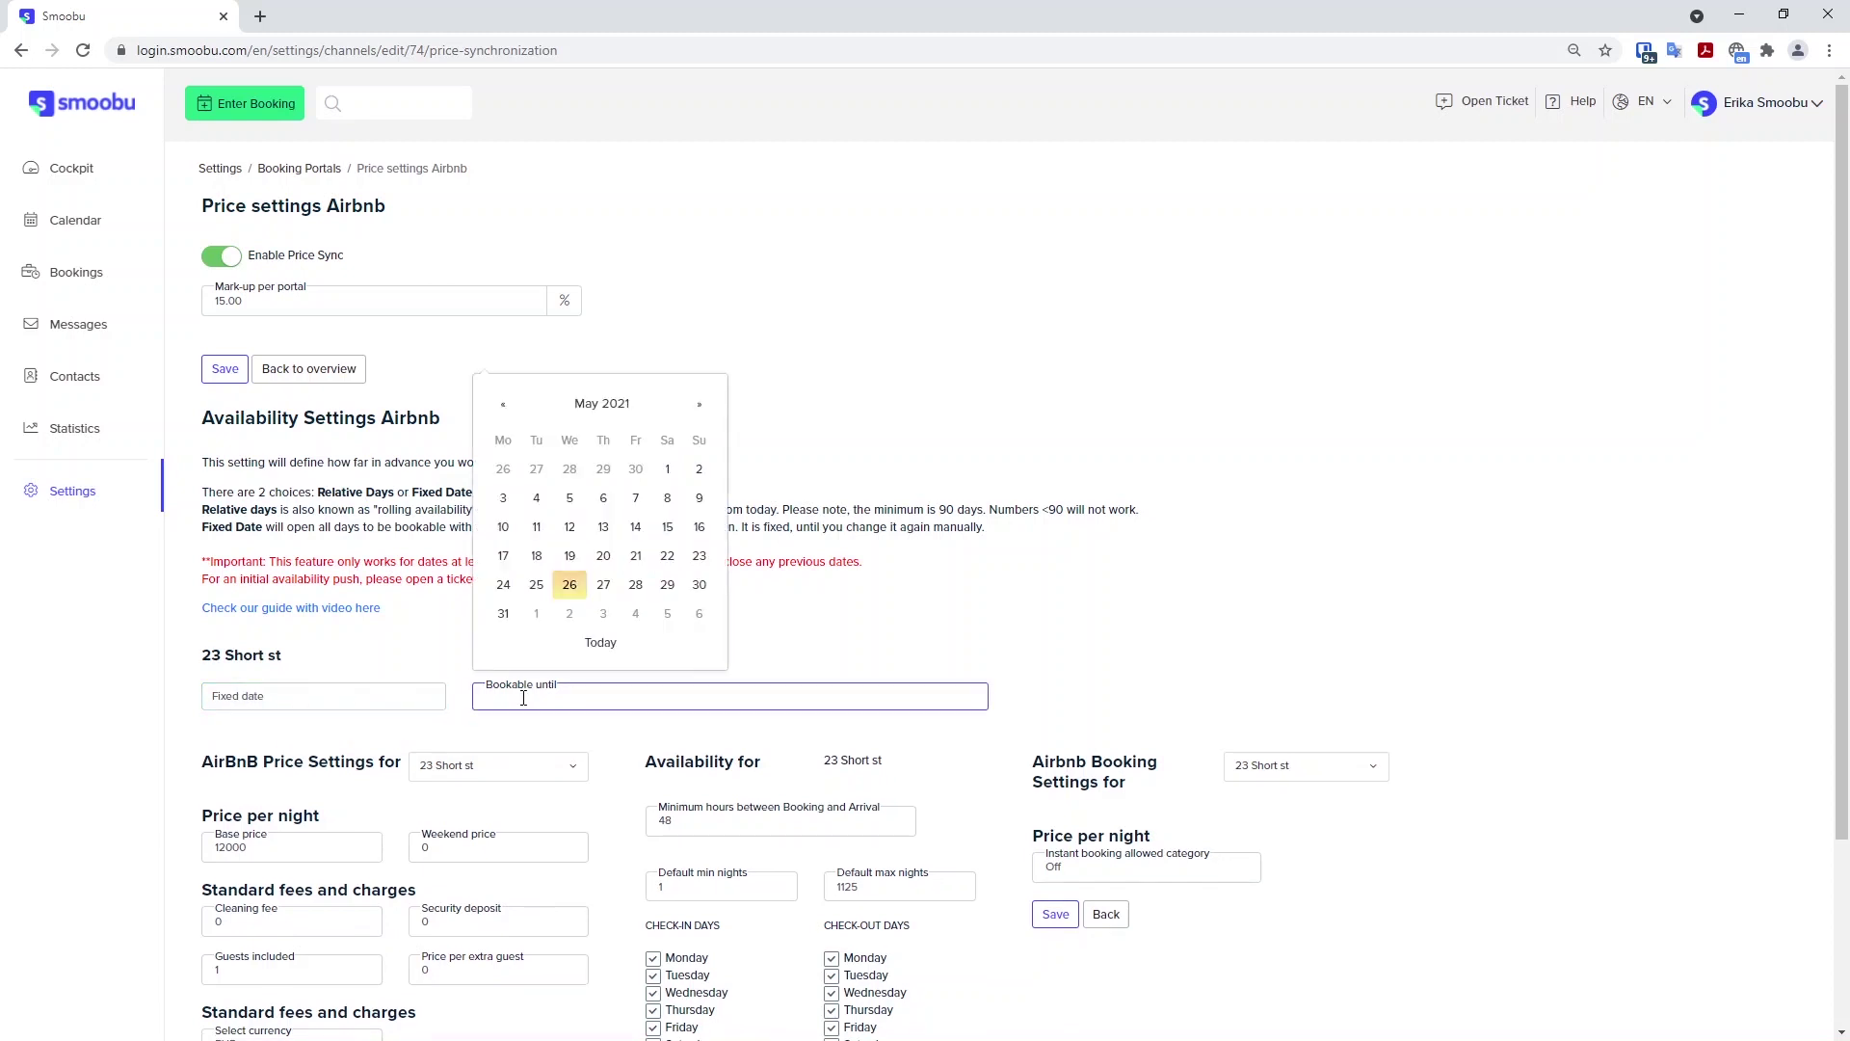
pyautogui.click(699, 405)
pyautogui.click(698, 407)
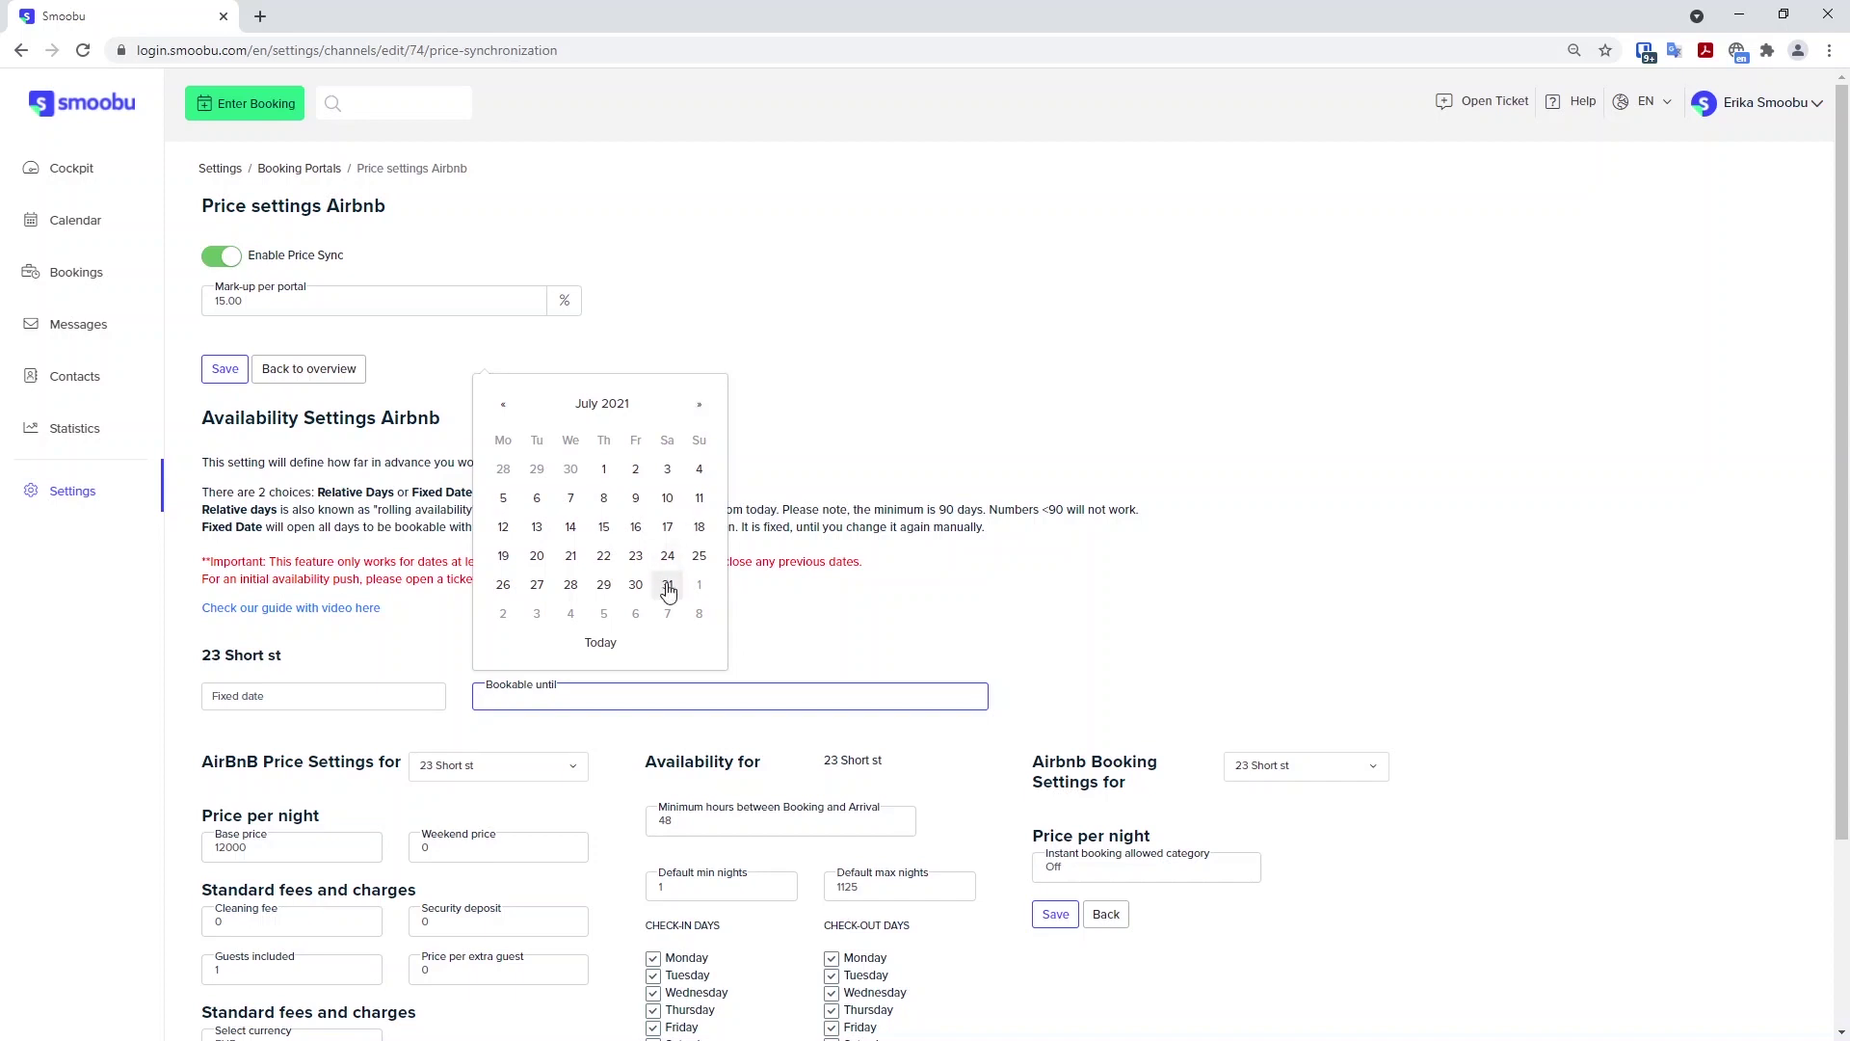
# Revert to Relative days and set the bookable window back to 90 days.
pyautogui.click(291, 699)
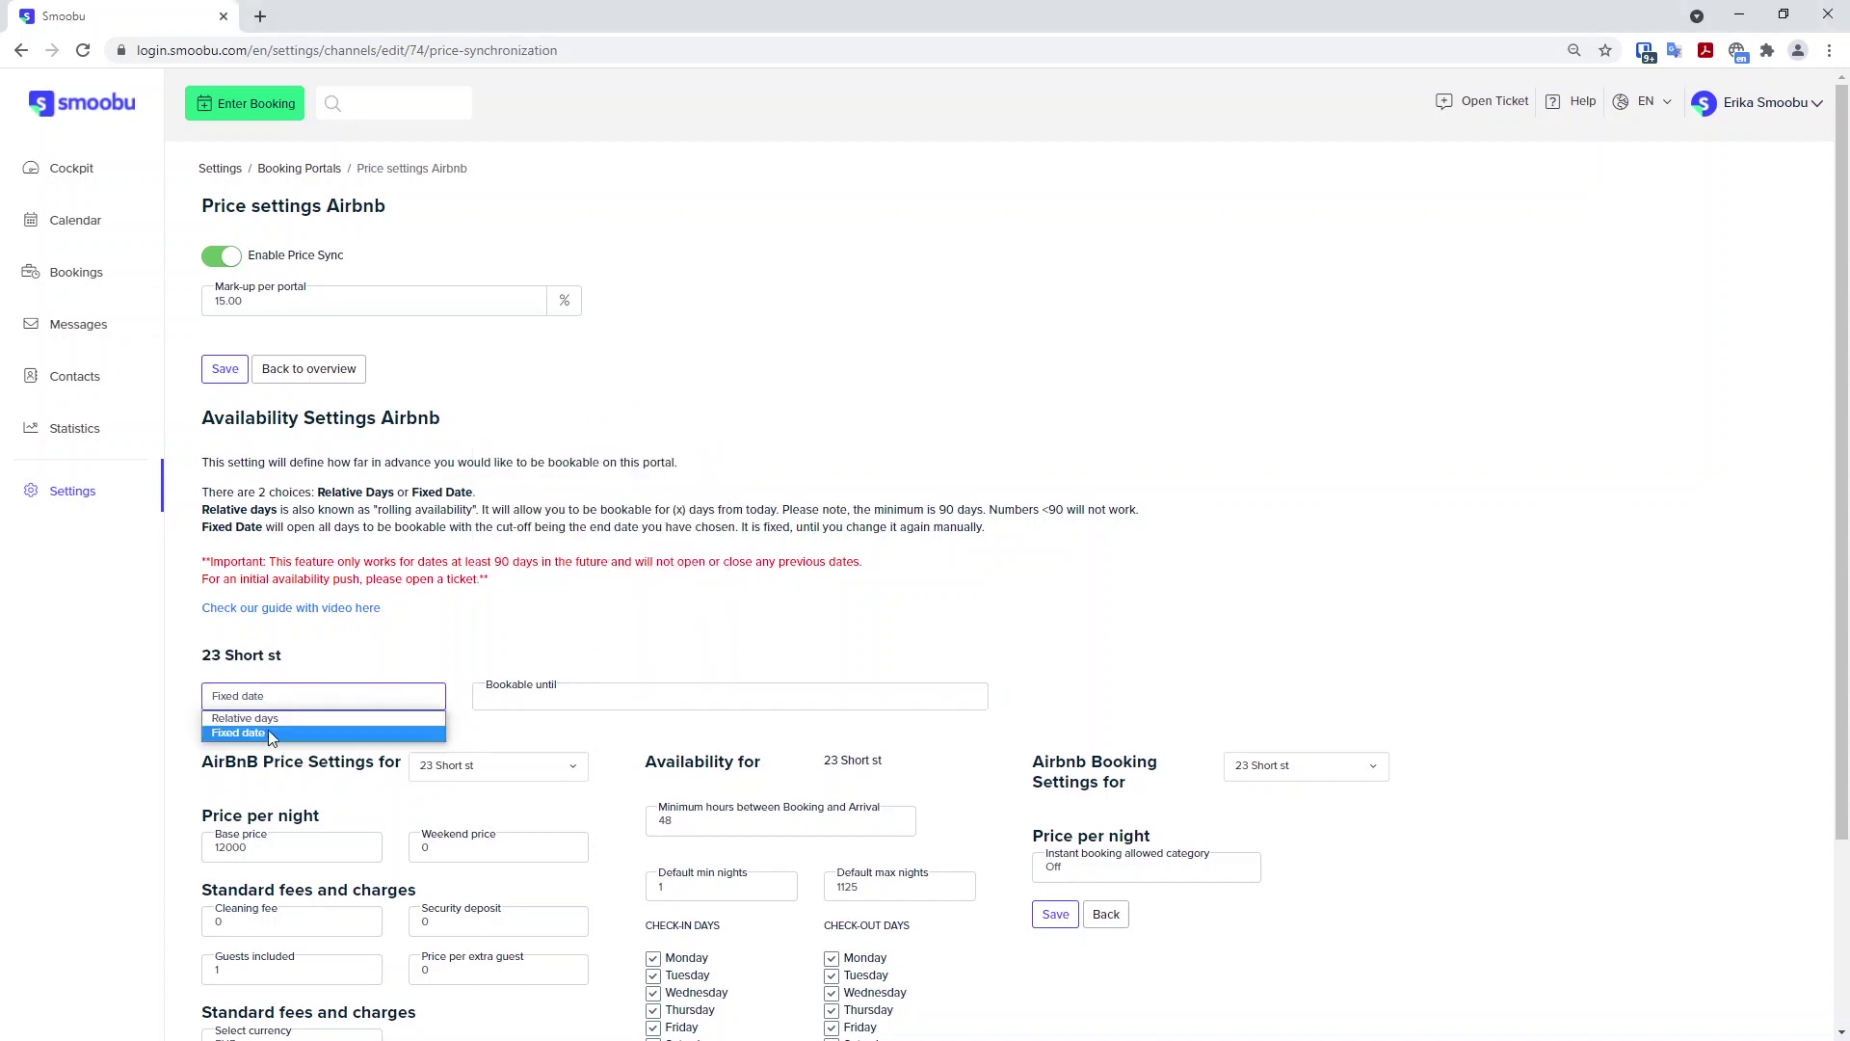
pyautogui.click(245, 718)
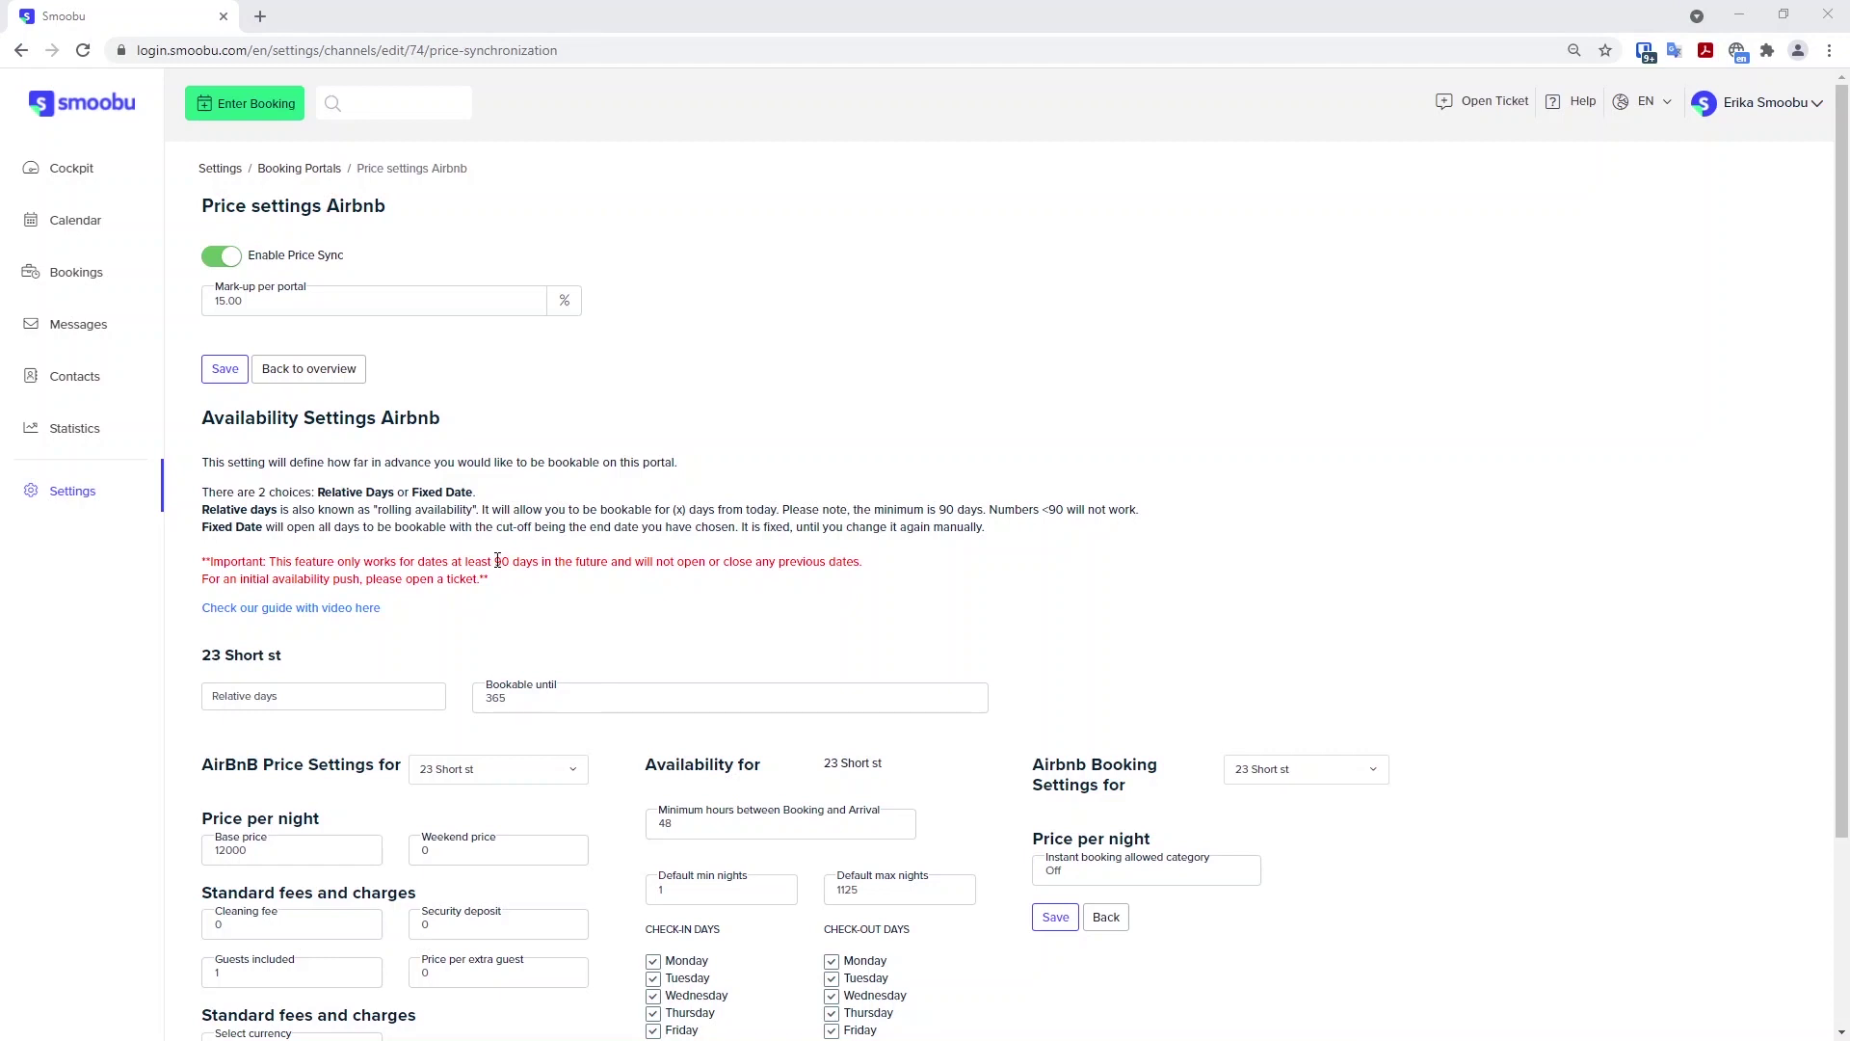
pyautogui.doubleClick(492, 697)
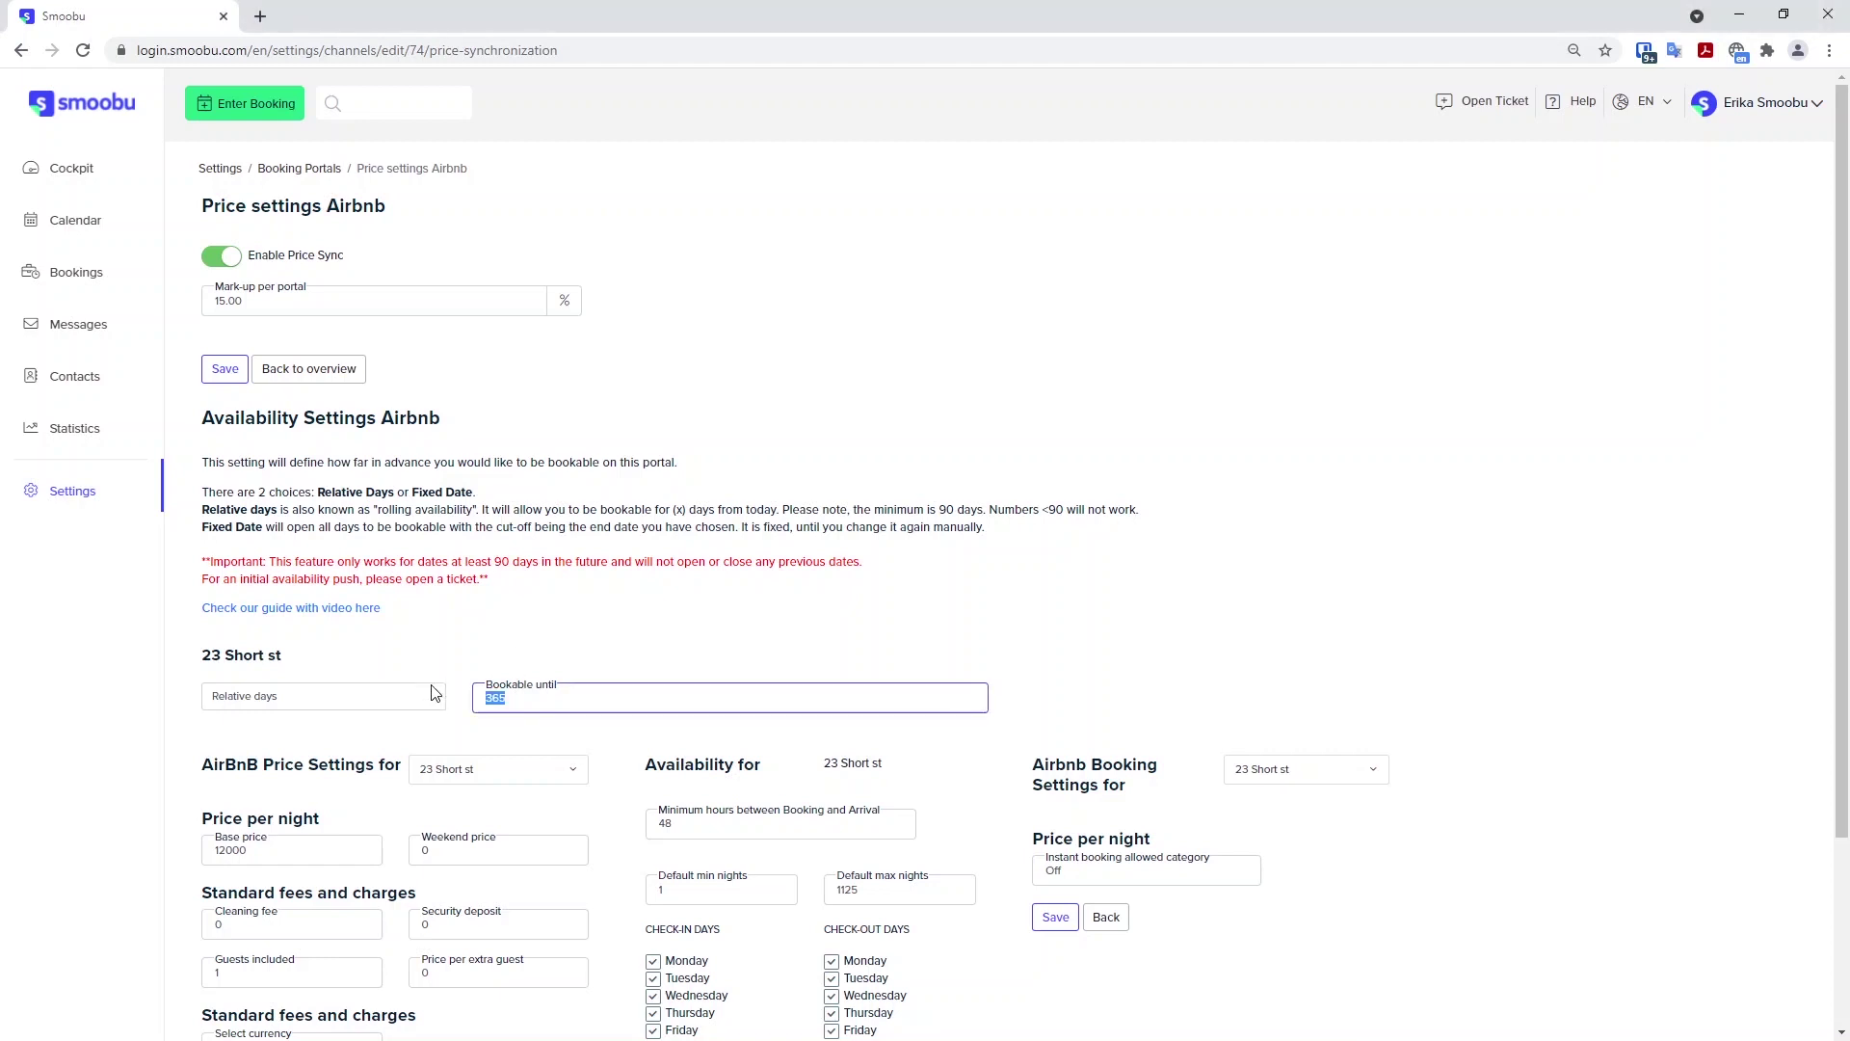
pyautogui.write('90')
# Choose Fixed date again and open the bookable-until date picker.
pyautogui.click(433, 692)
pyautogui.click(405, 737)
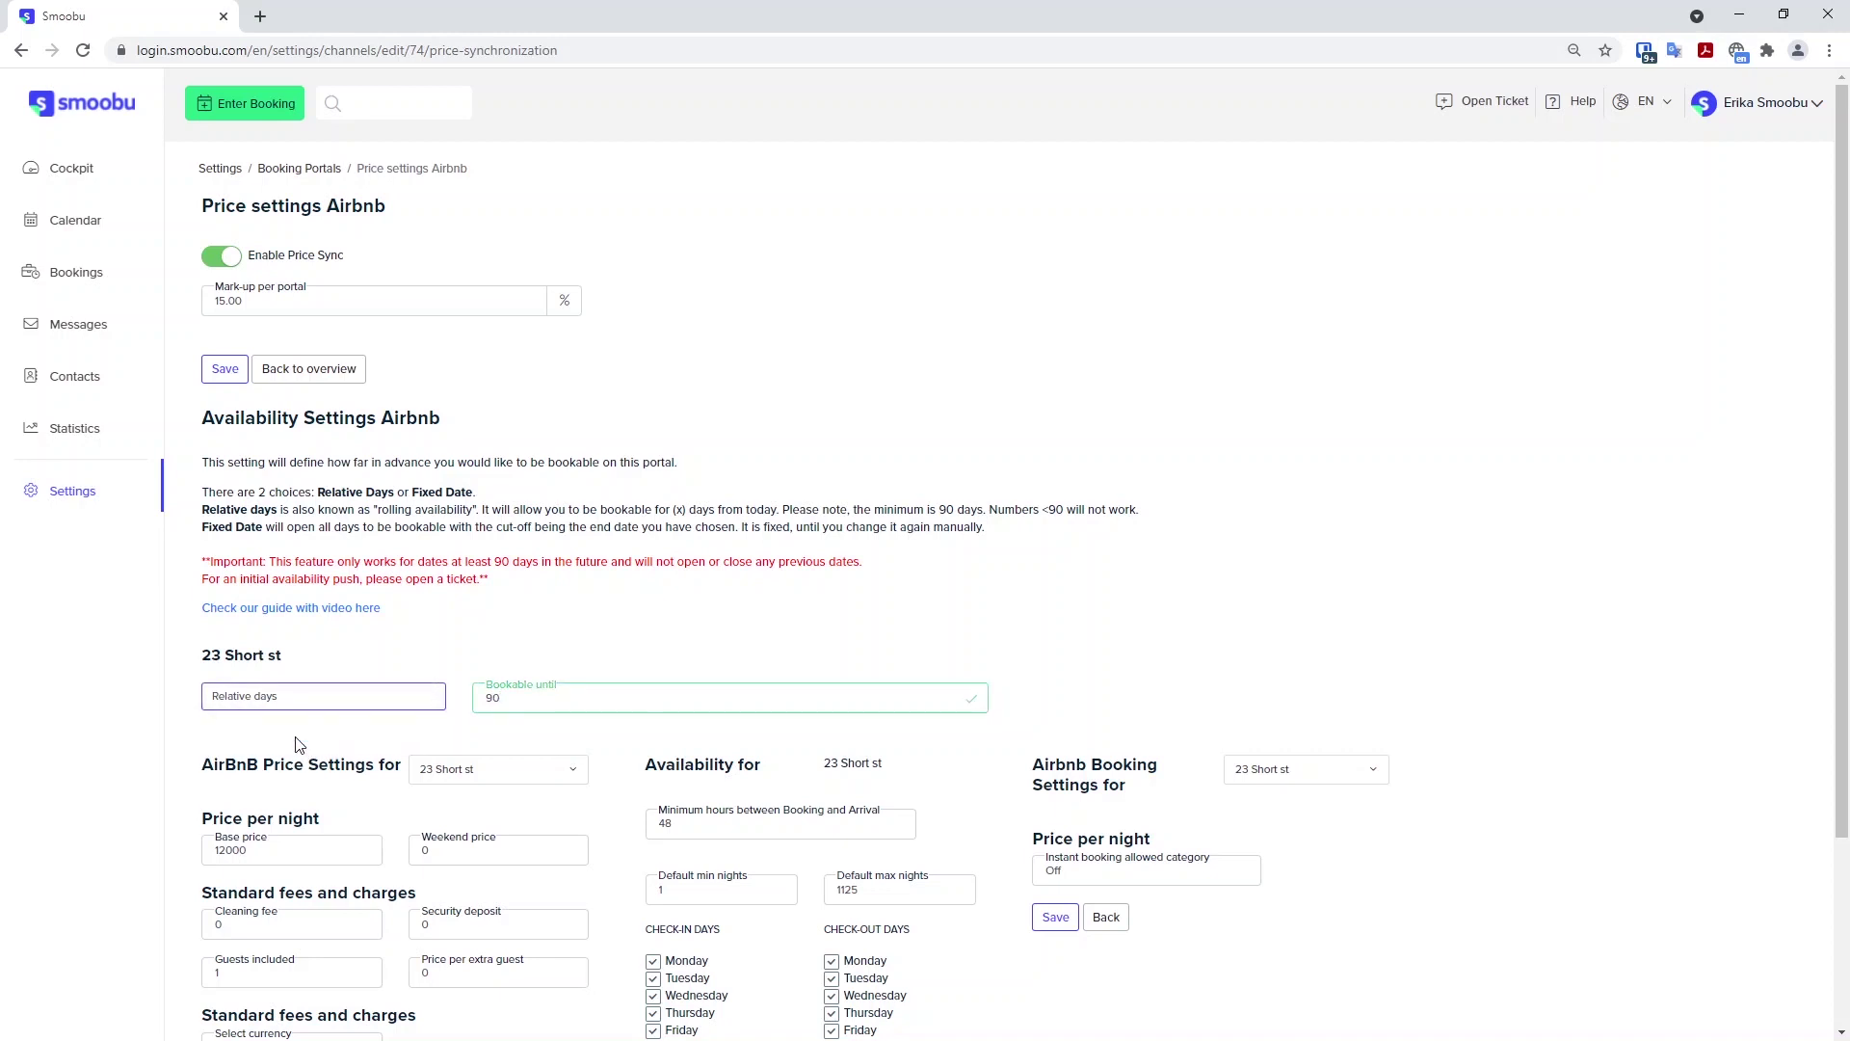
pyautogui.click(528, 704)
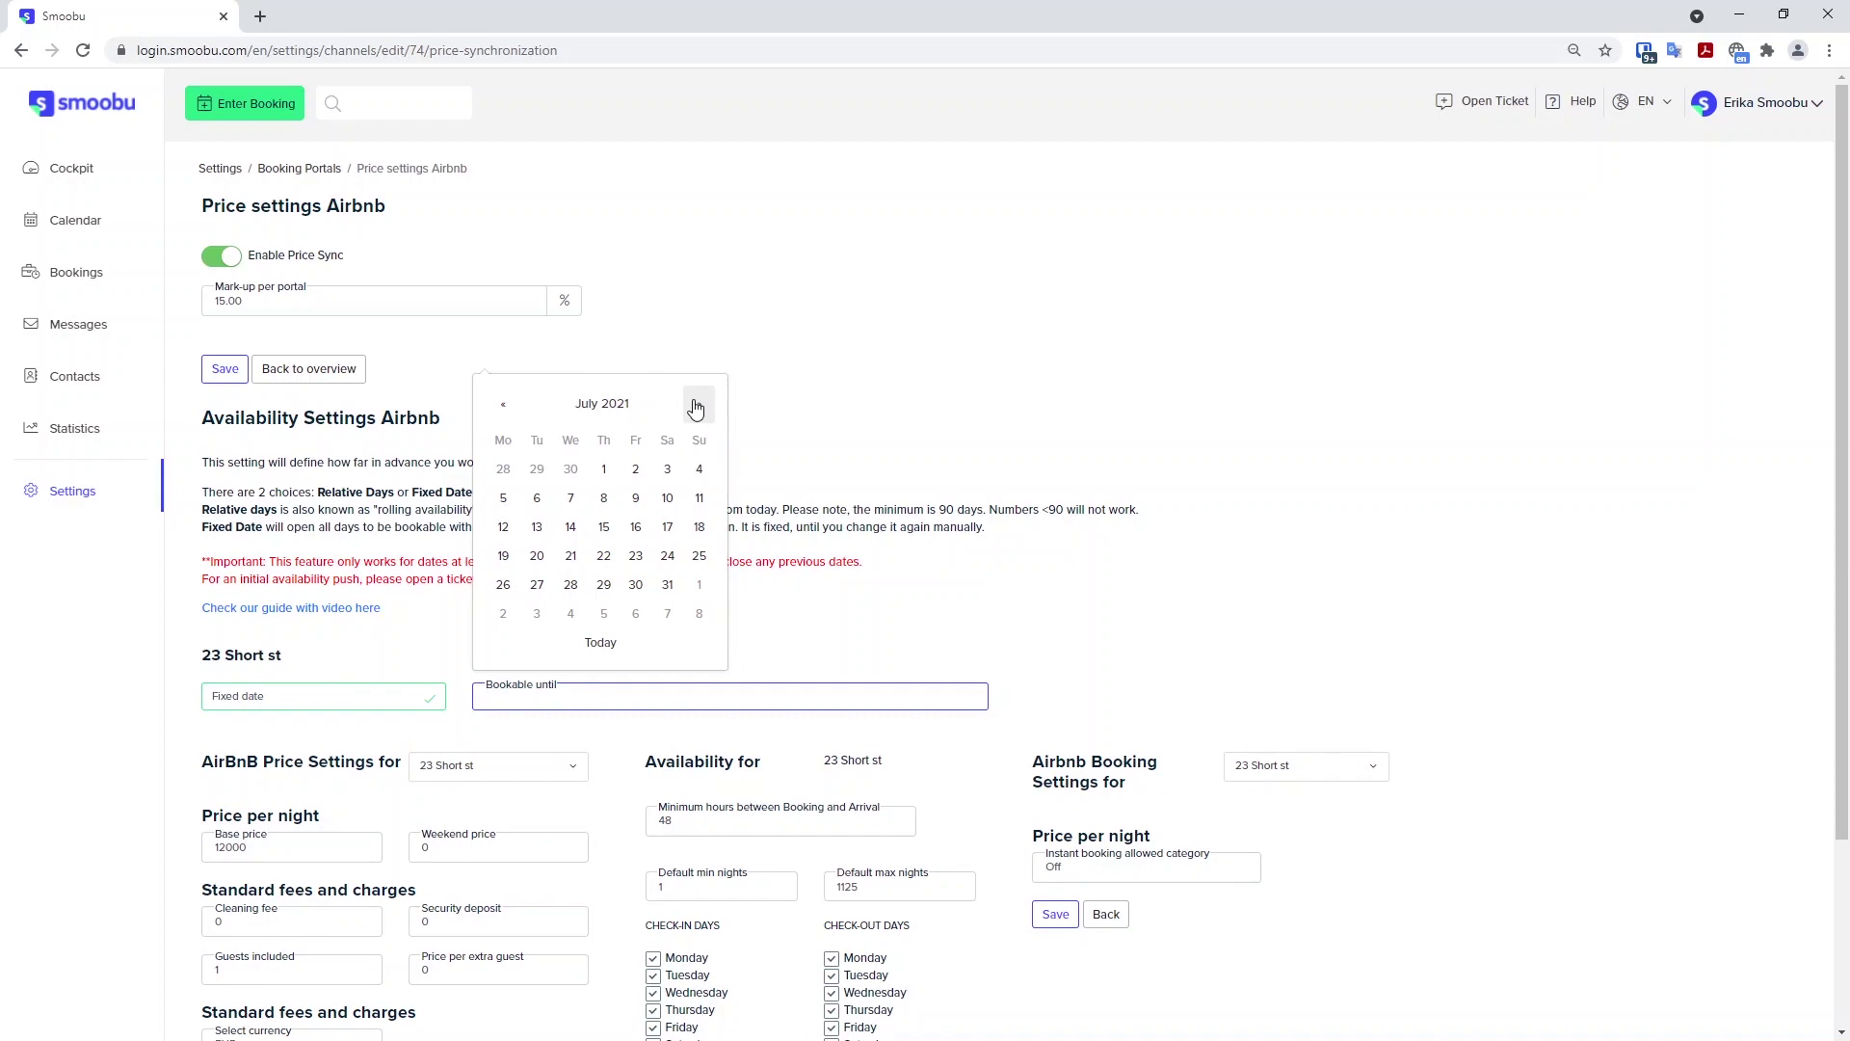